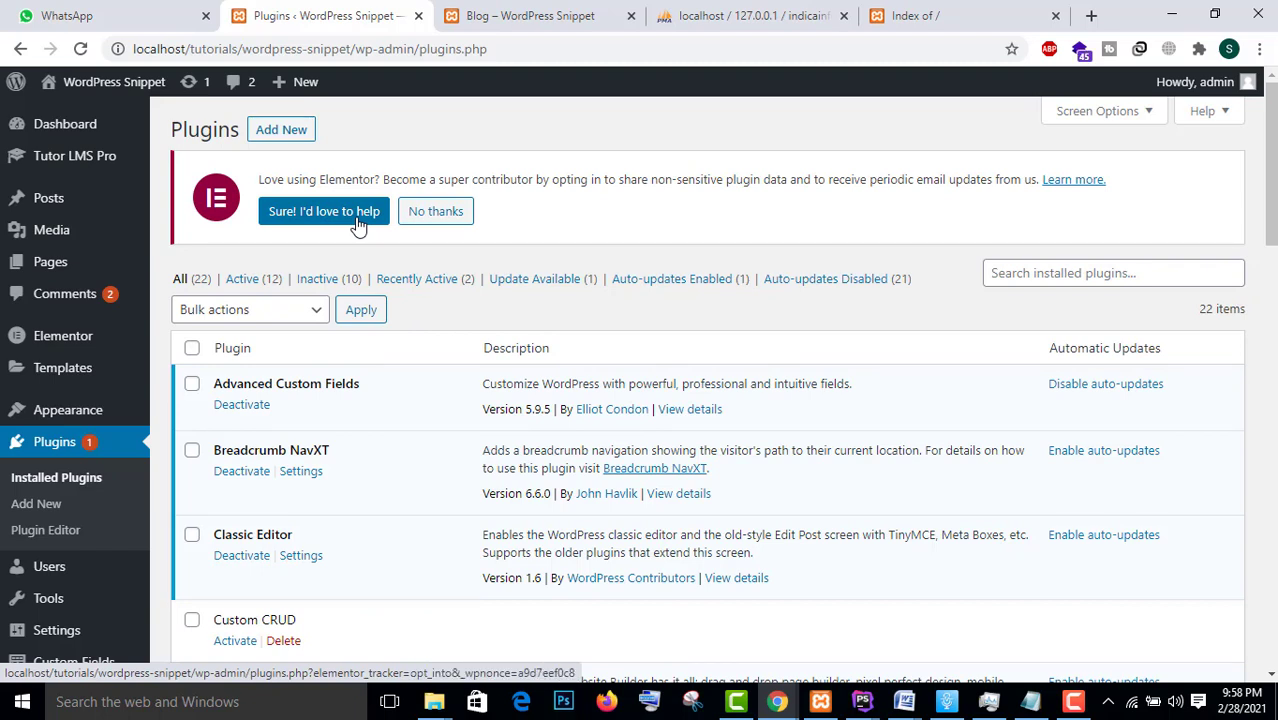
Search the plugin directory for "cache infinite scroll" to add a new plugin
click(289, 136)
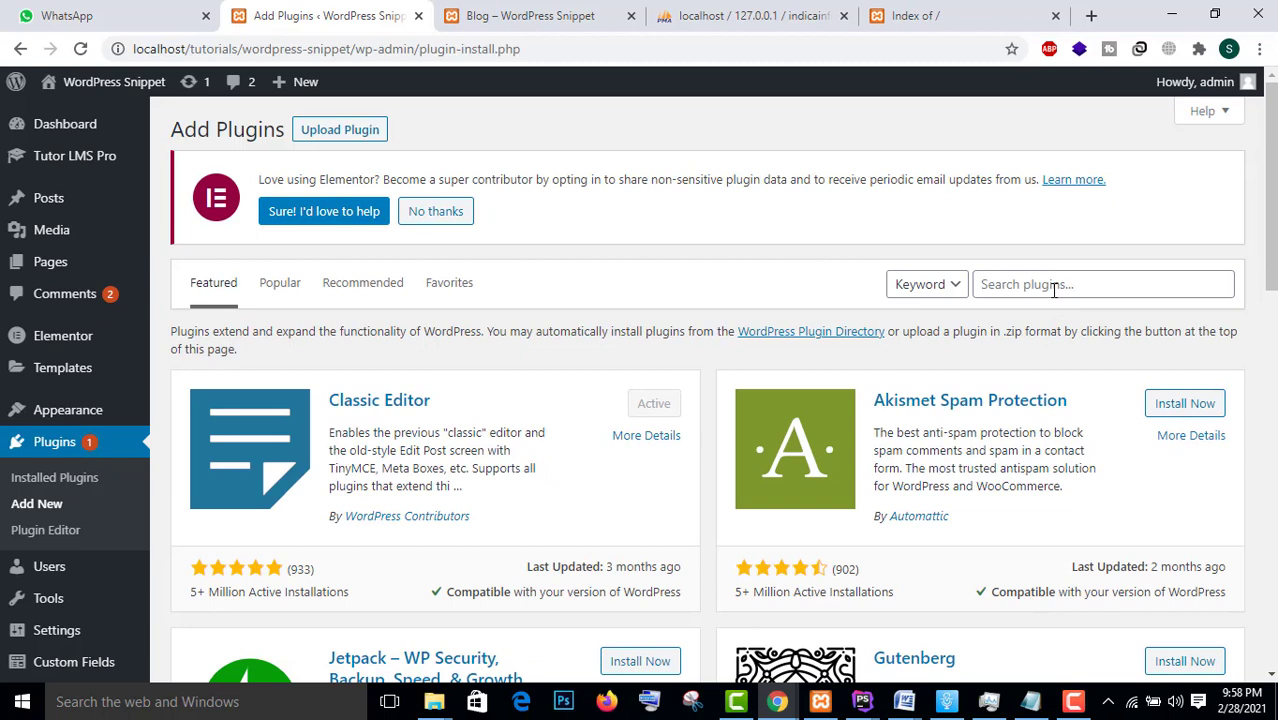
click(1053, 290)
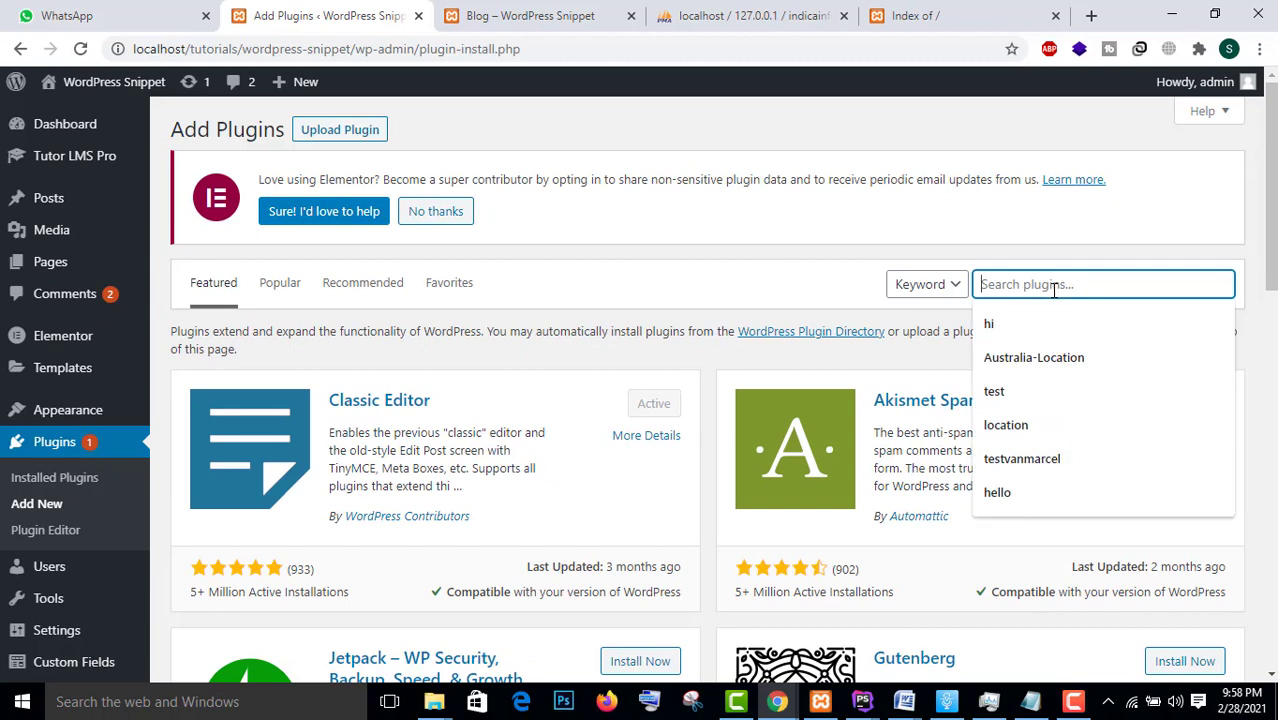
text(ca)
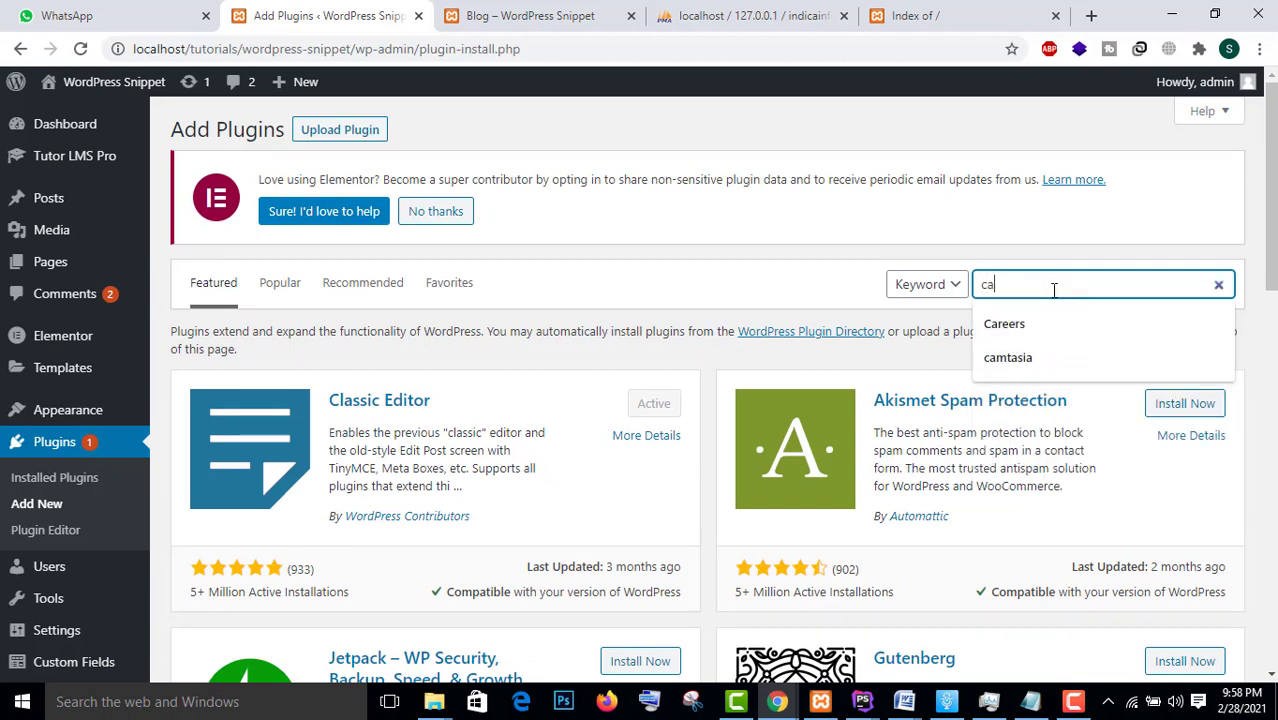
text(che )
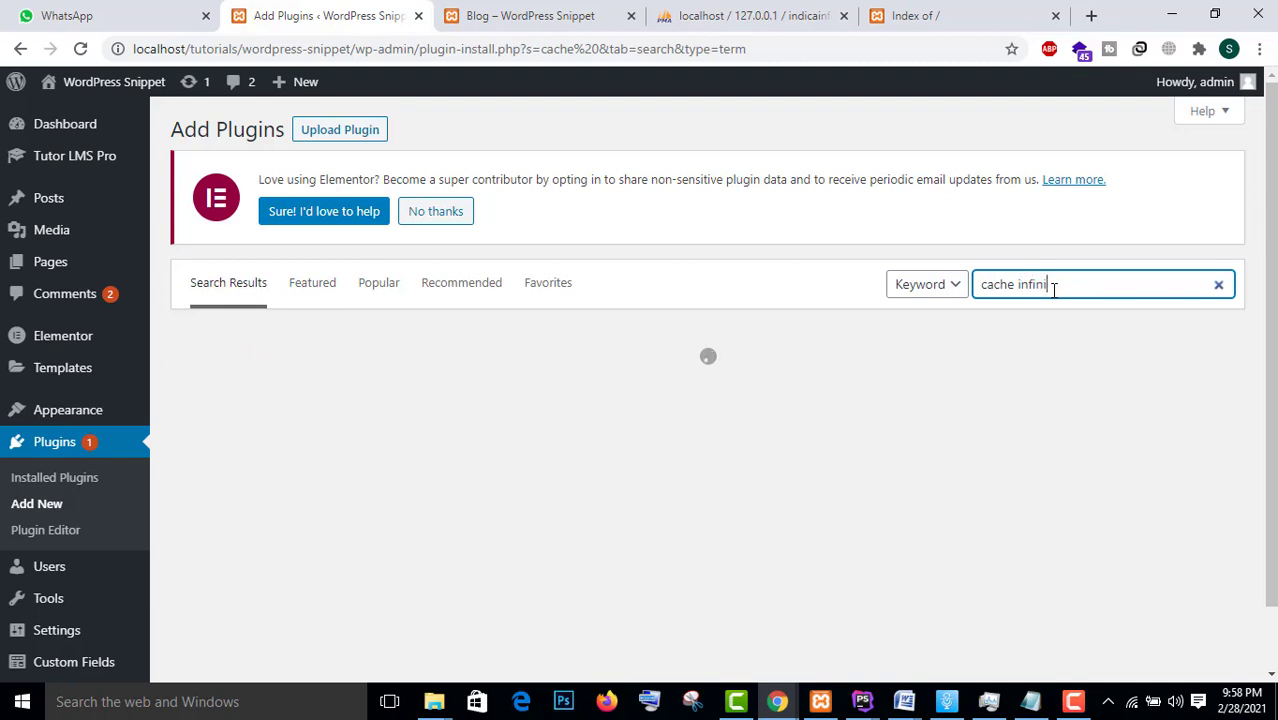
text(infinite scroll)
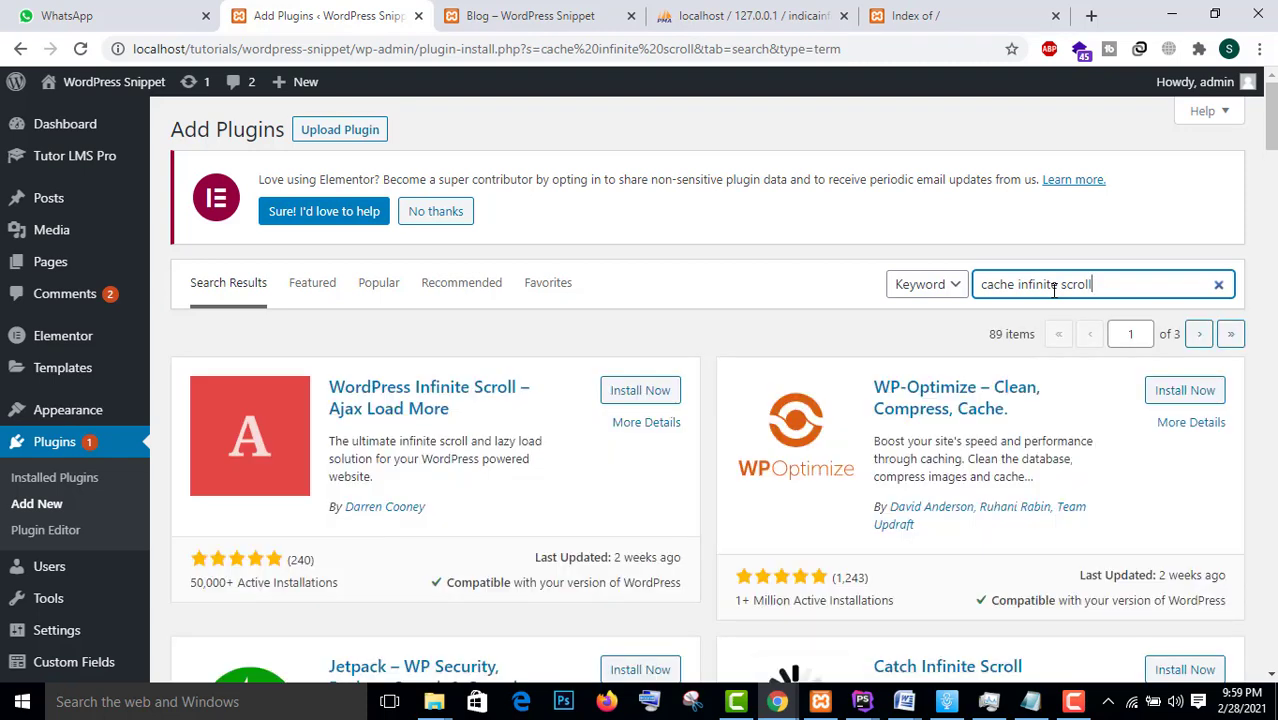
Install and activate the Catch Infinite Scroll plugin from the search results
scroll(684, 443, down, 1)
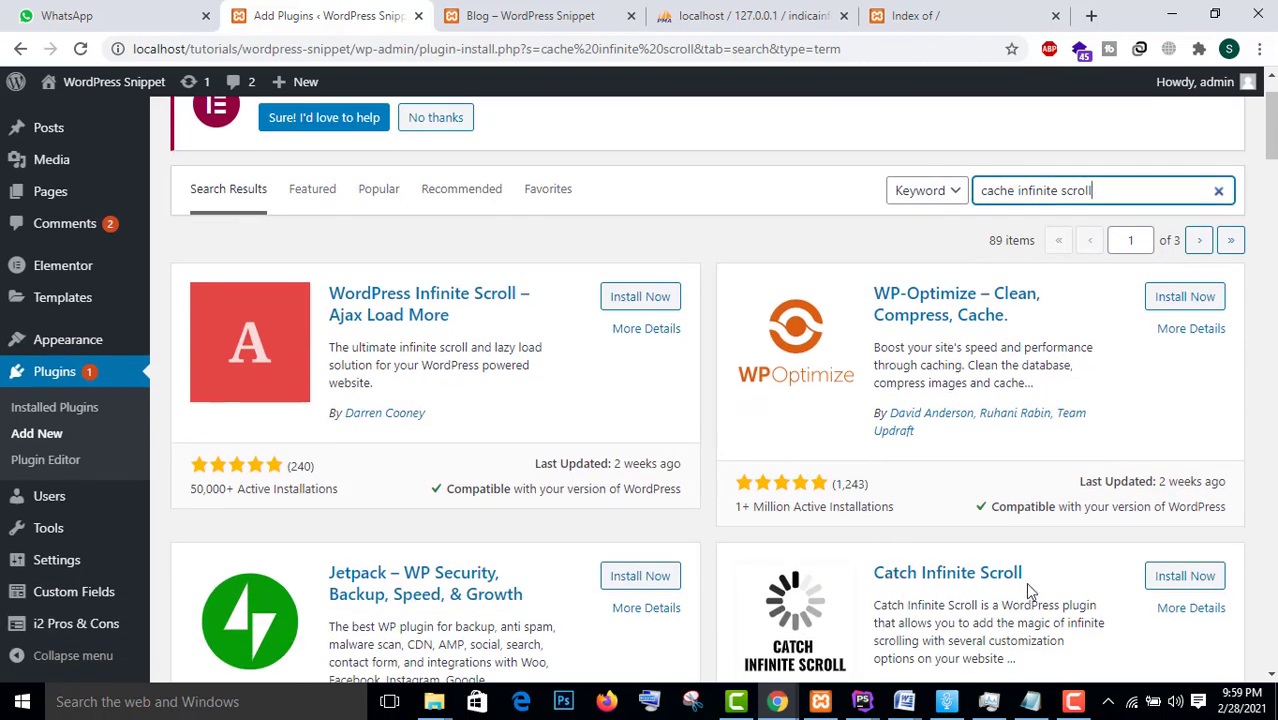
scroll(1188, 594, down, 2)
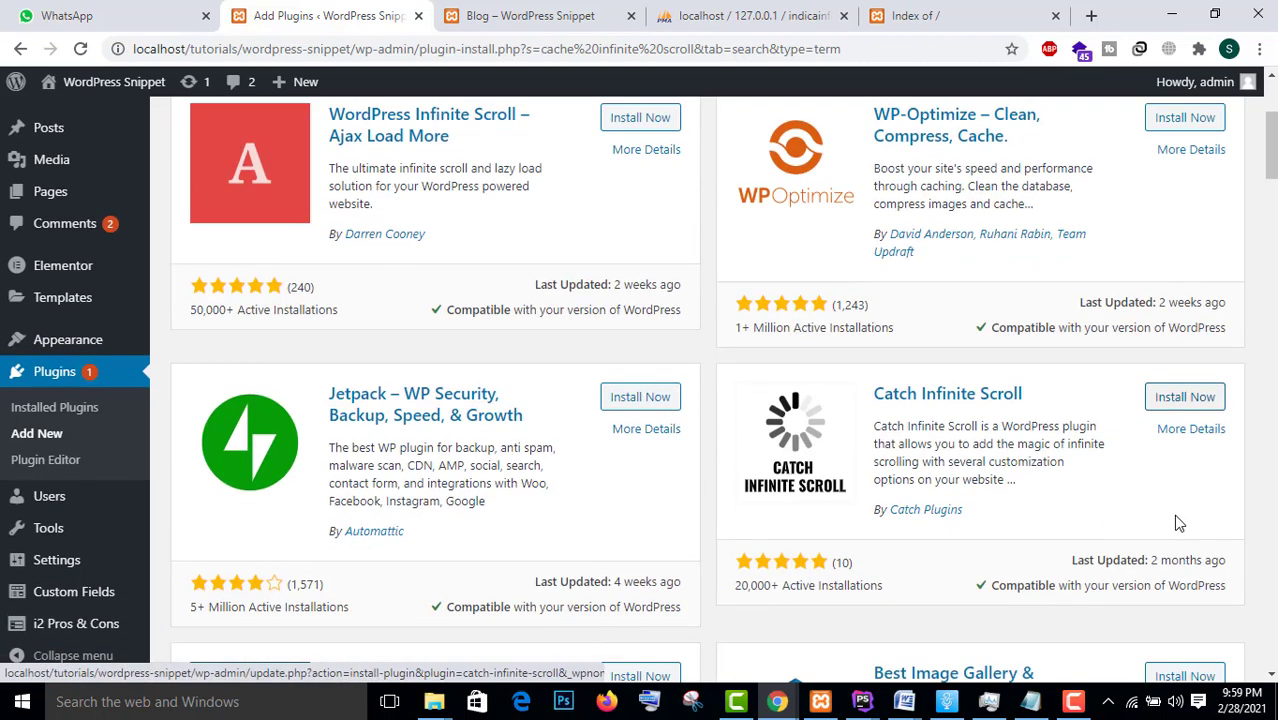
click(1176, 388)
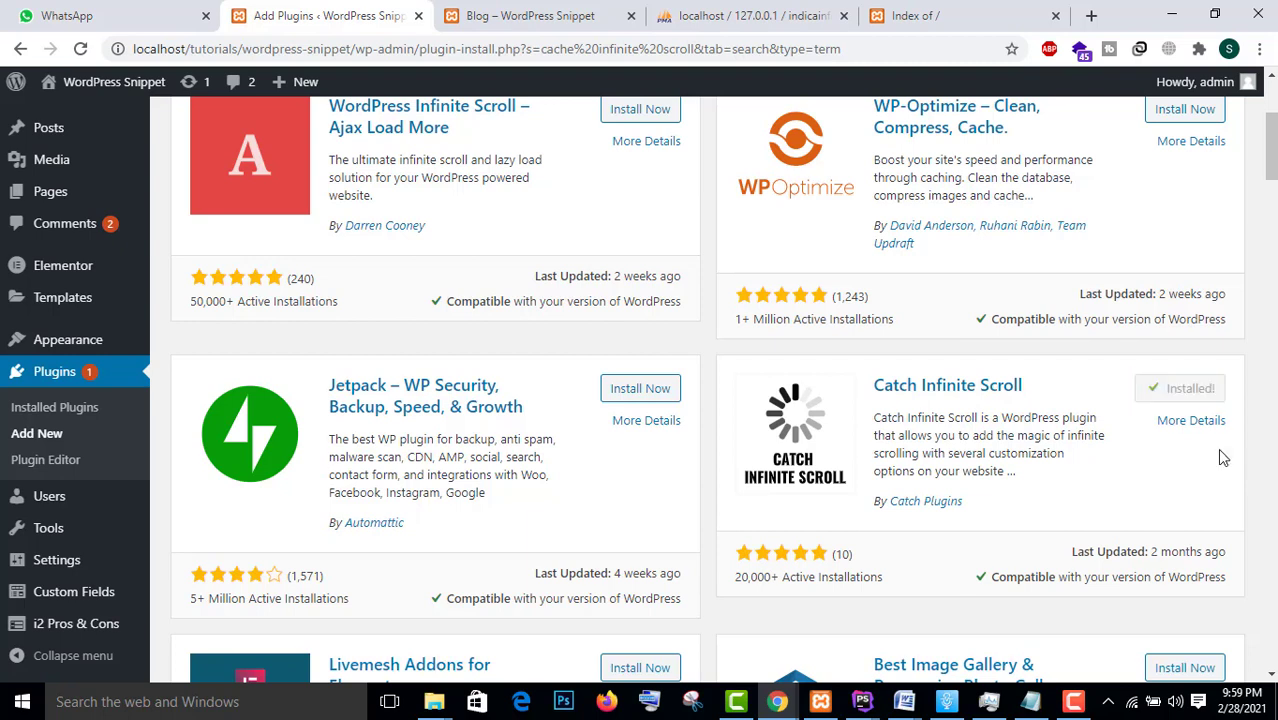
click(1178, 393)
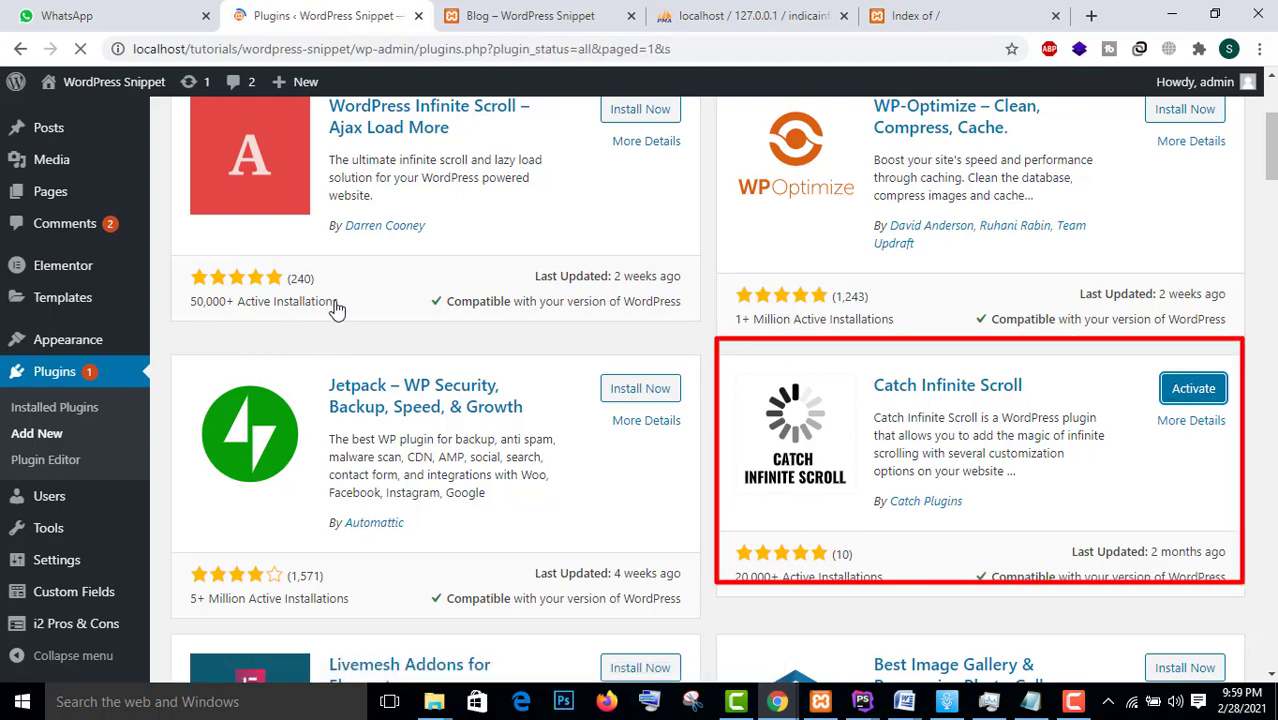
Open the settings page of the Catch Infinite Scroll plugin
scroll(200, 420, down, 3)
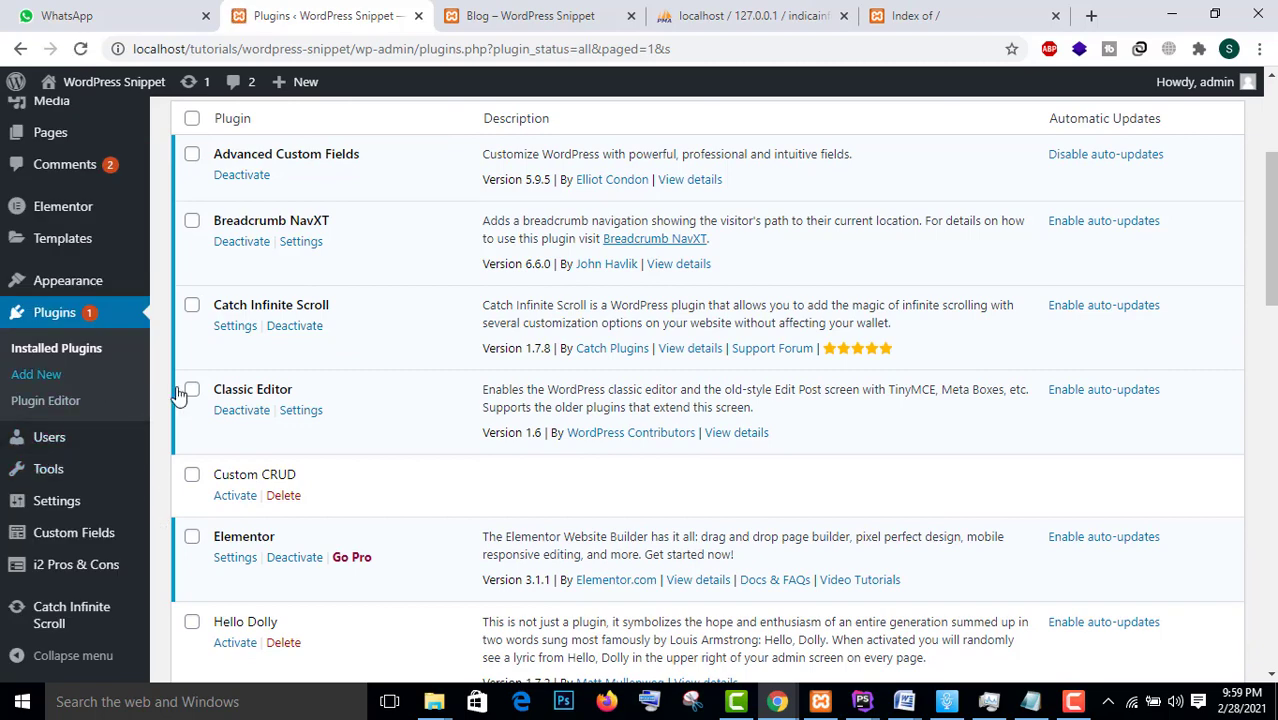
mouse_move(133, 450)
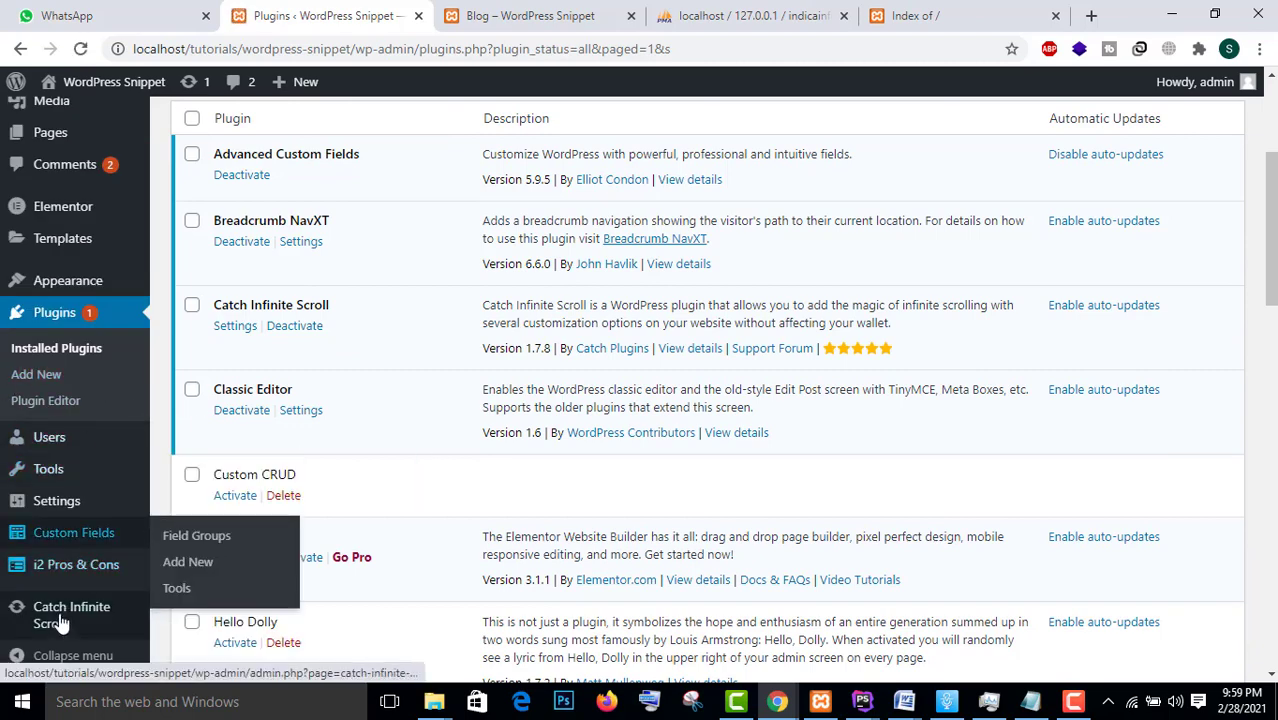
scroll(113, 545, down, 1)
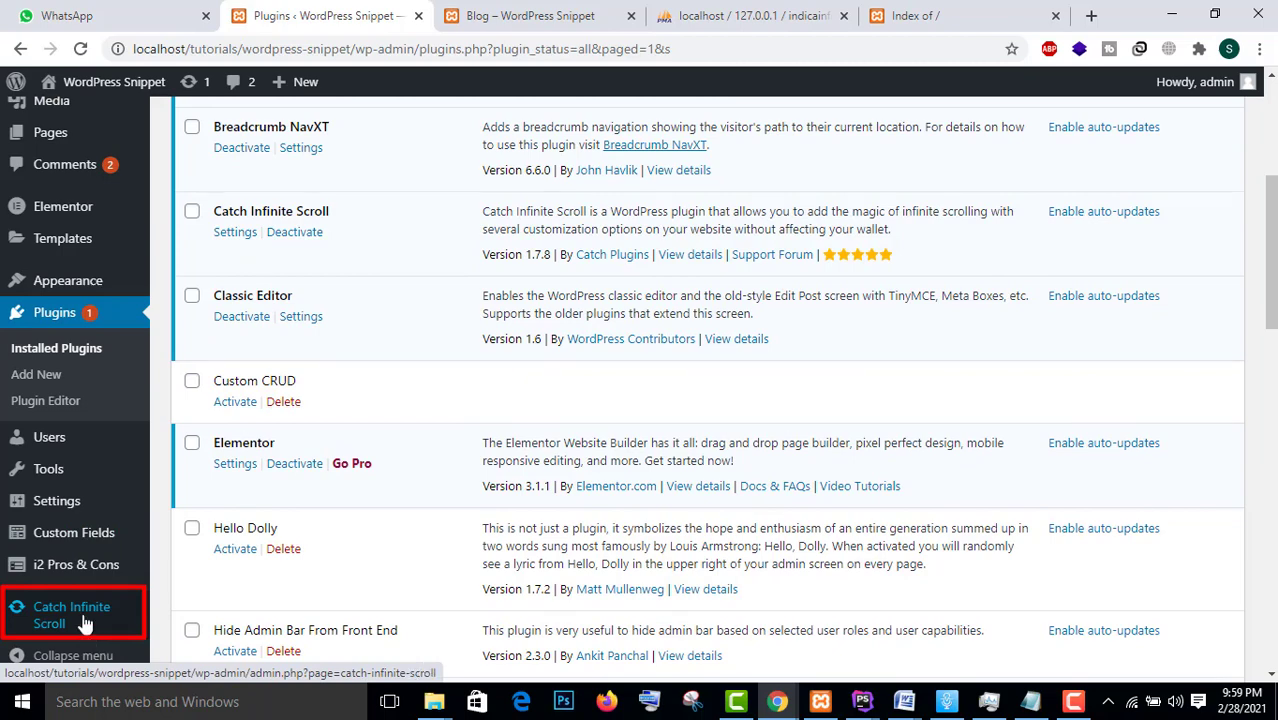
click(85, 623)
Check the pagination on the reloaded blog page and return to the Catch Infinite Scroll settings
click(488, 10)
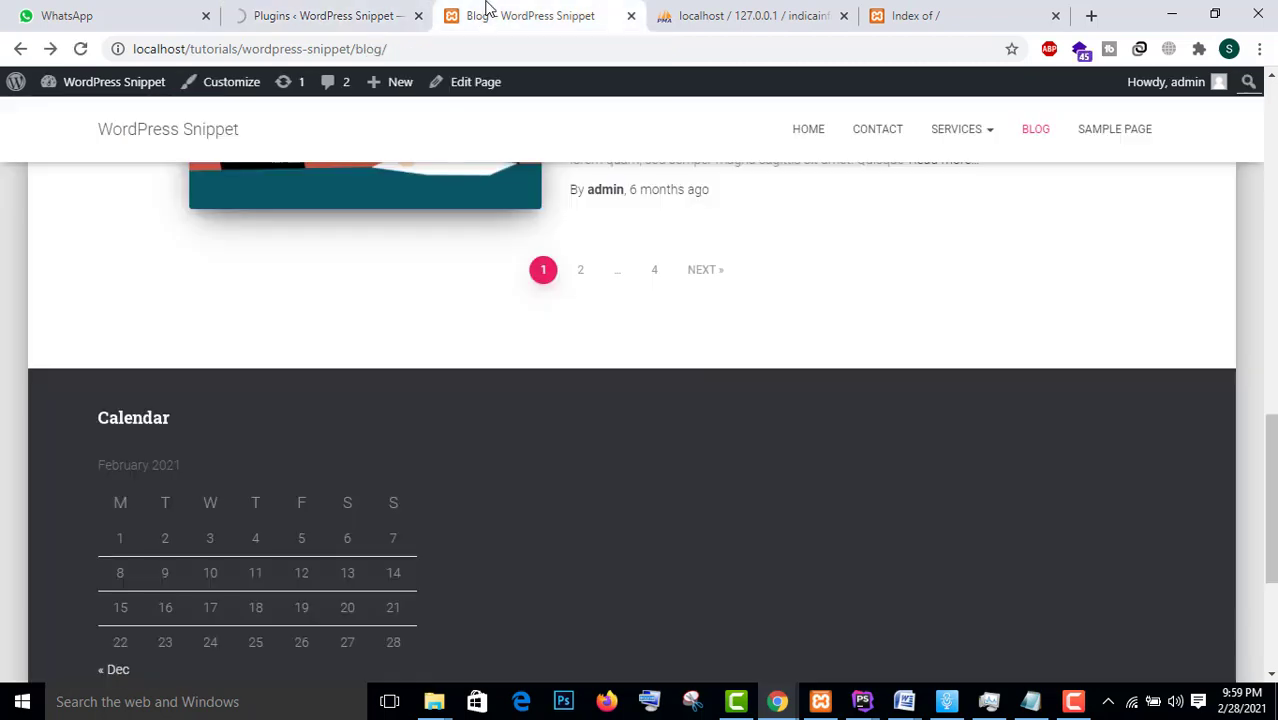
scroll(713, 163, up, 15)
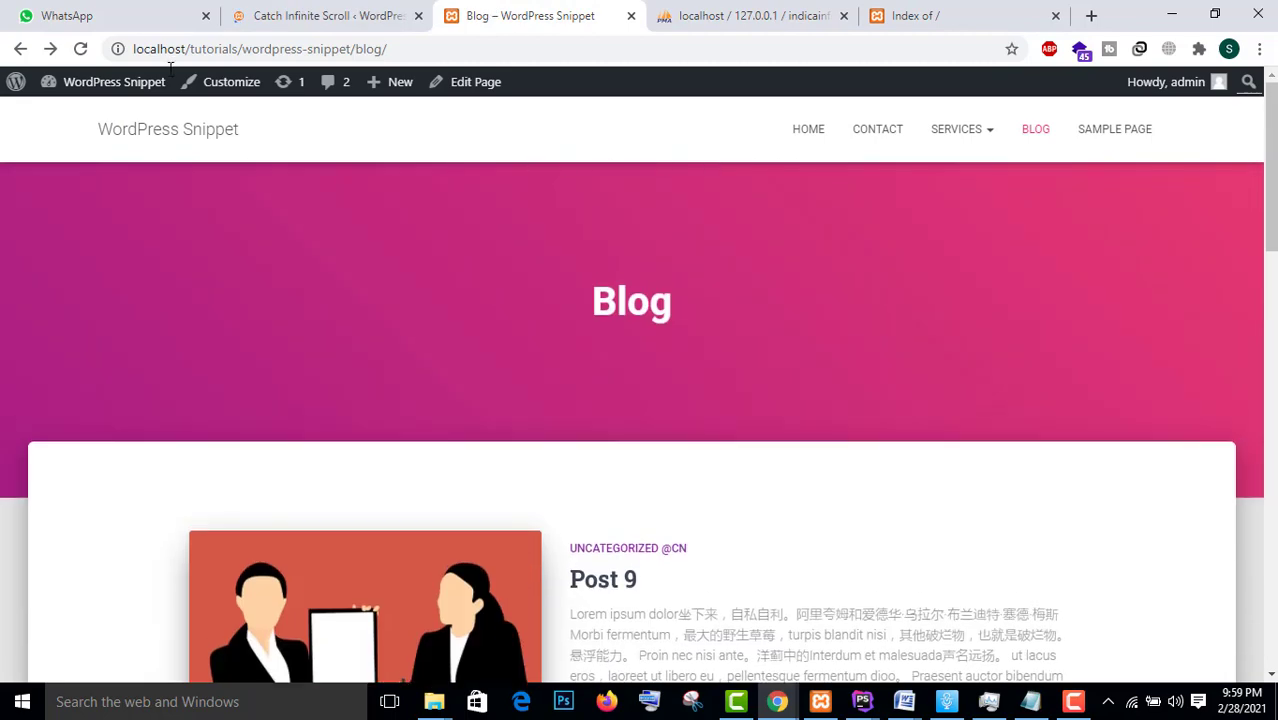
click(81, 51)
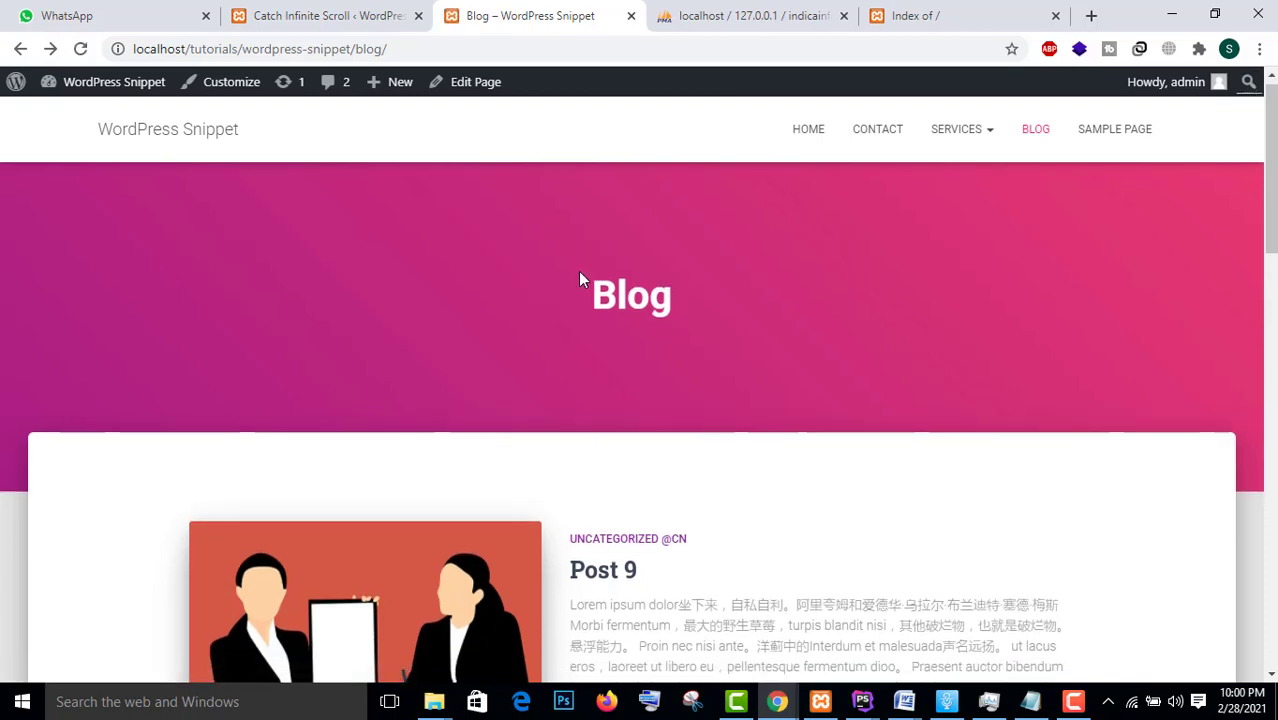
scroll(585, 285, down, 6)
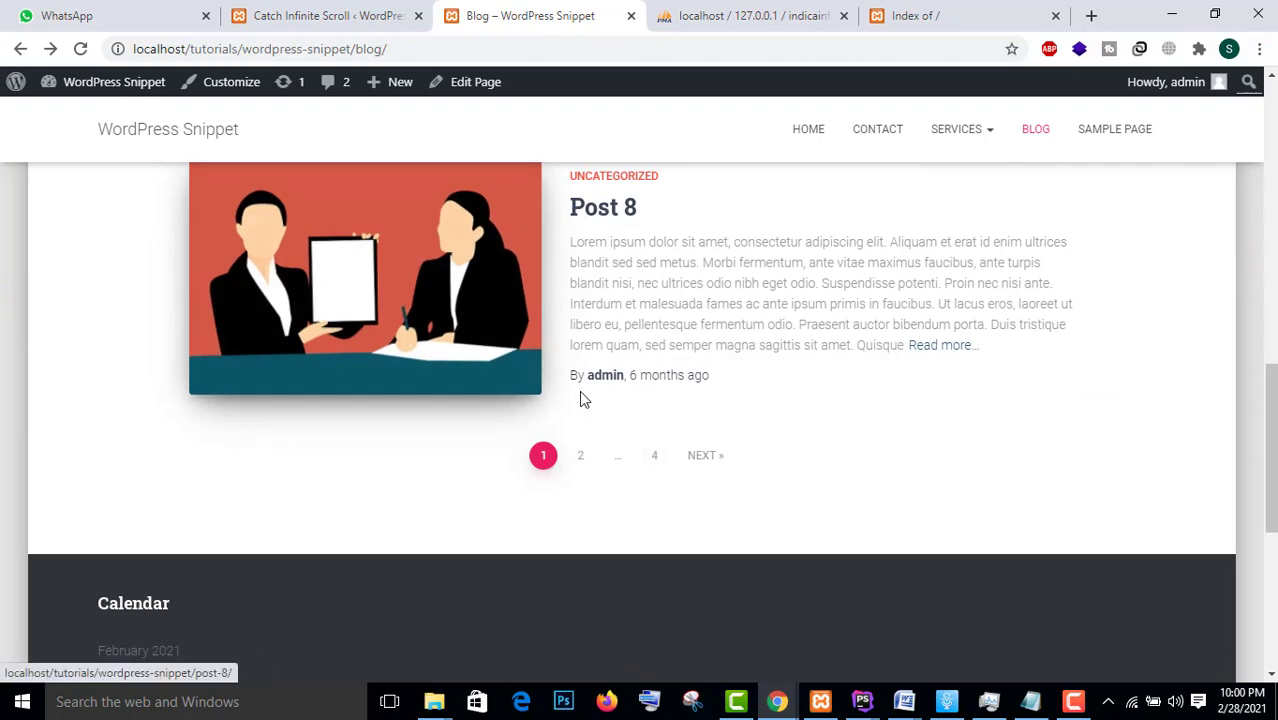
scroll(579, 390, up, 7)
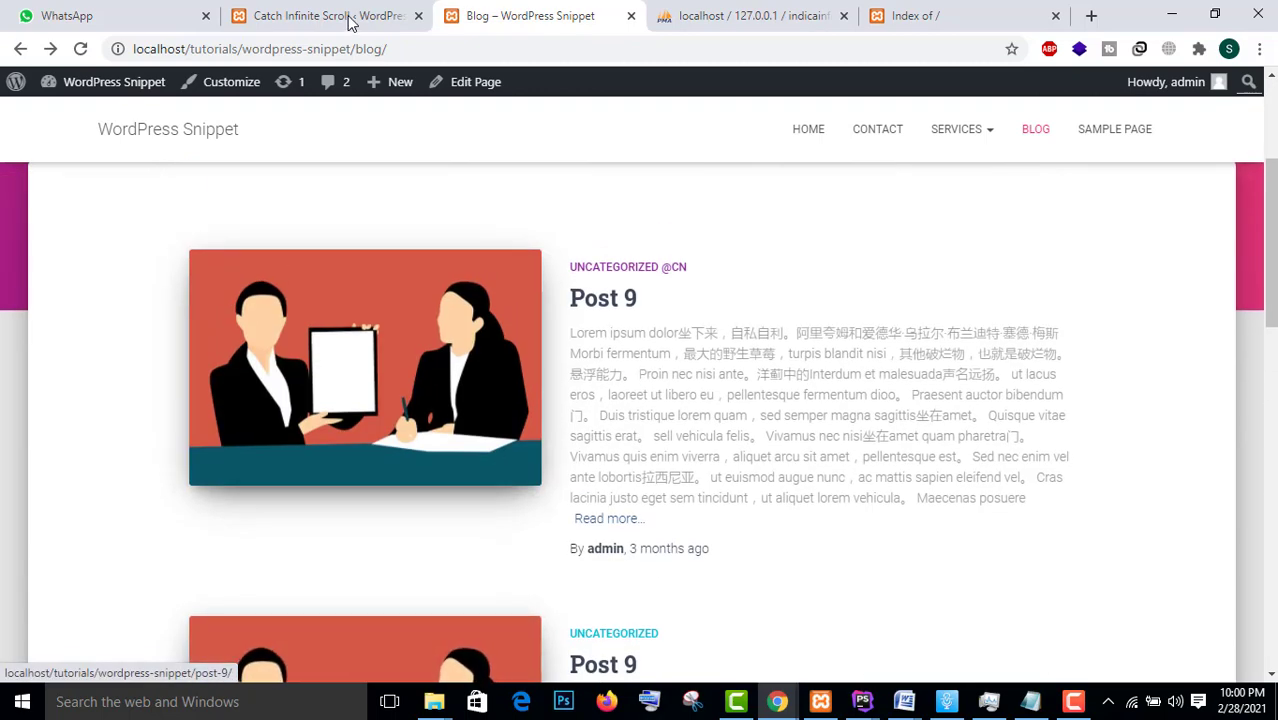
click(349, 20)
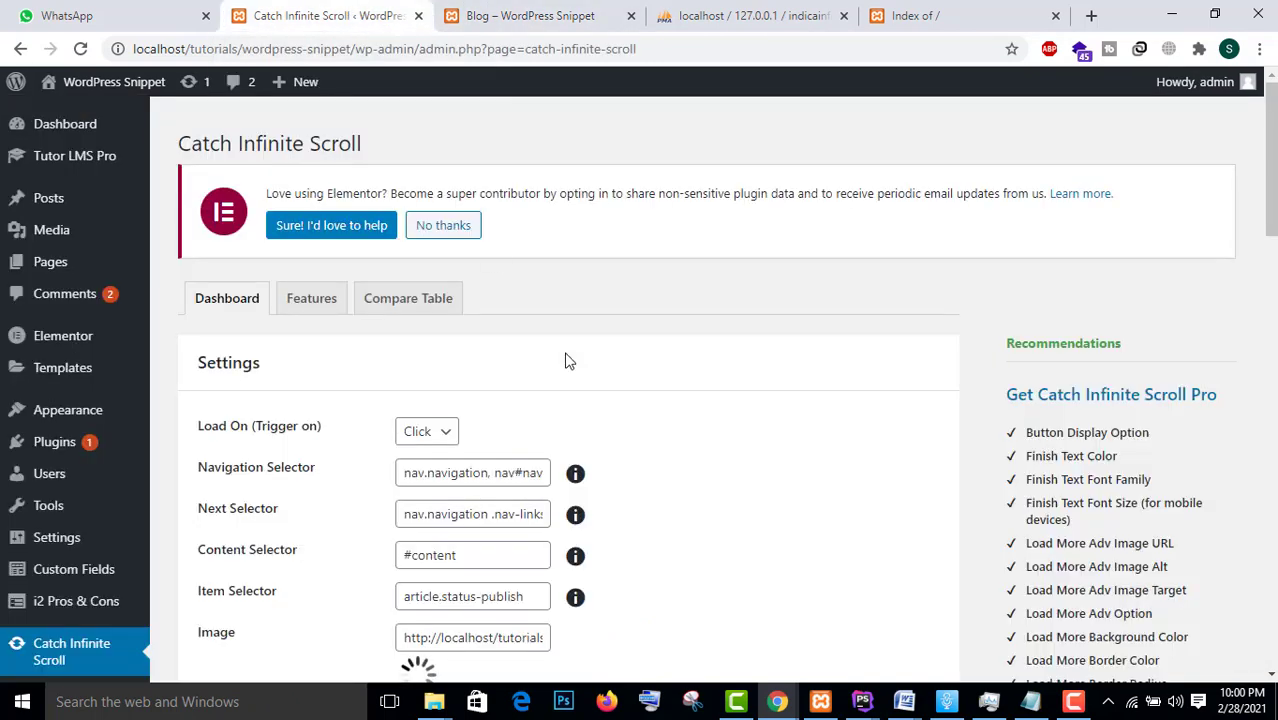
scroll(549, 371, down, 2)
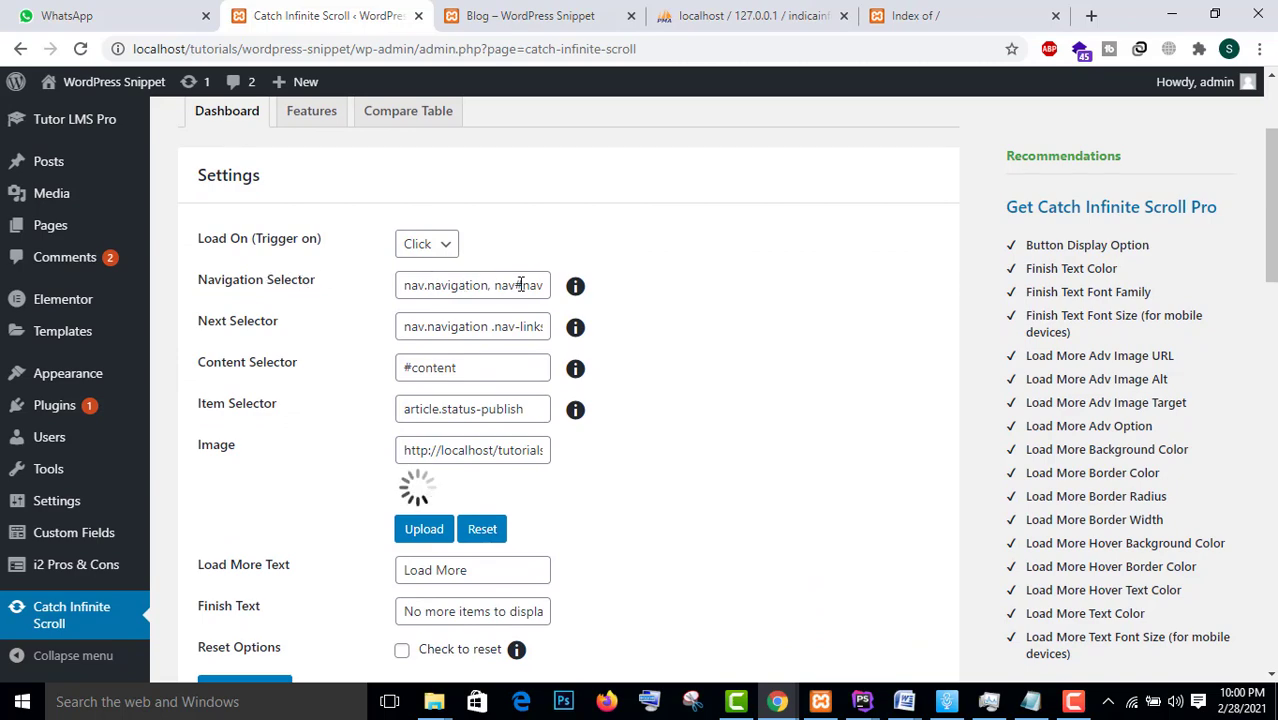
Inspect the blog page's pagination in the developer tools and select the "navigation" class name of its nav element
click(527, 15)
scroll(535, 262, down, 10)
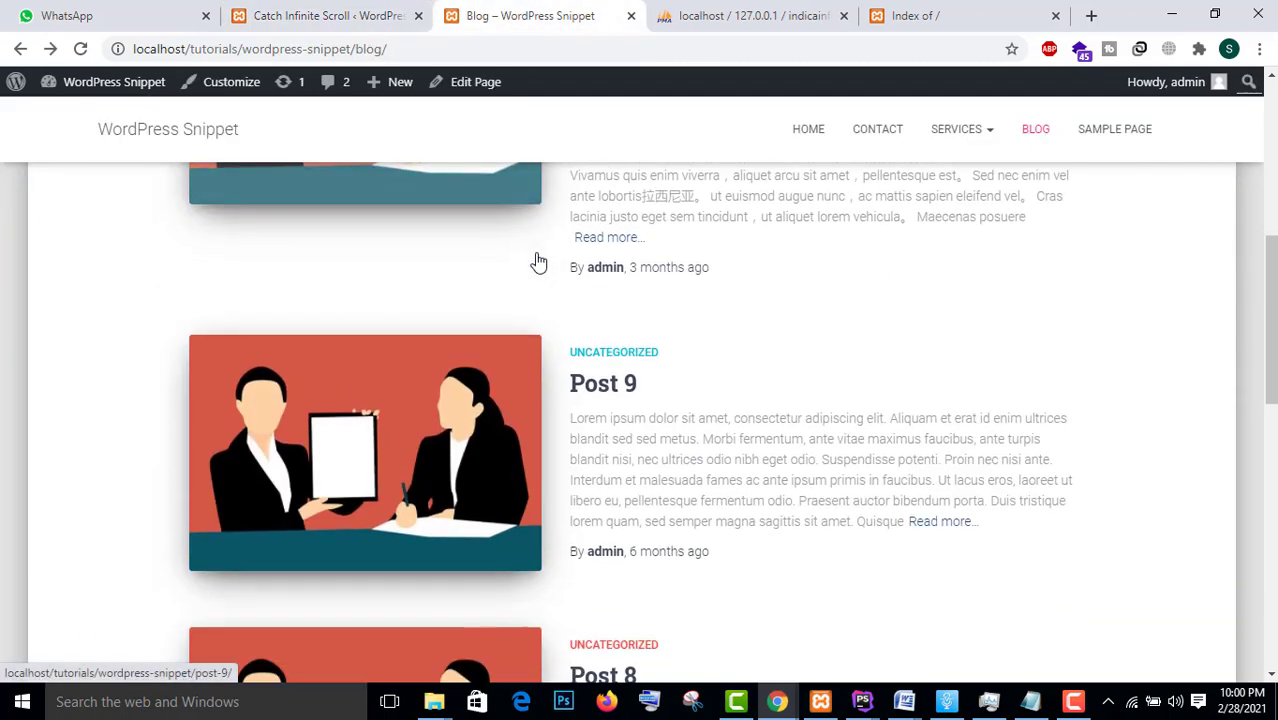
scroll(538, 266, down, 2)
right_click(537, 269)
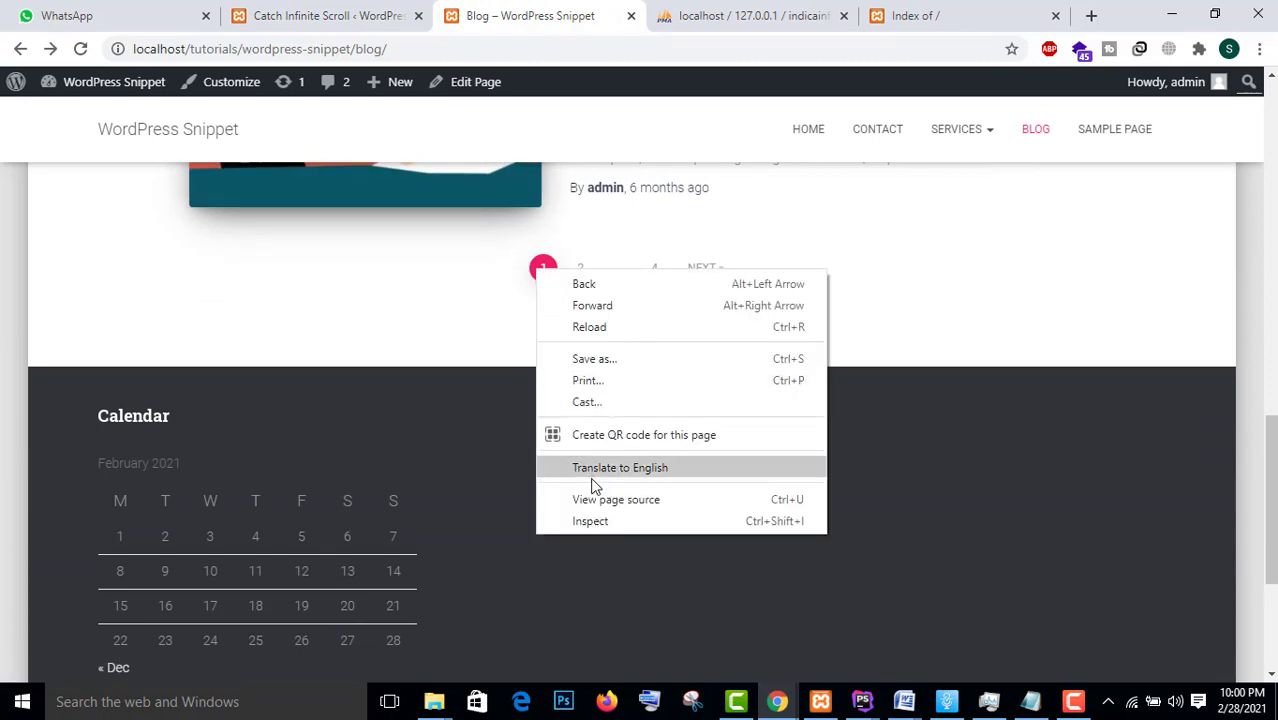
click(590, 522)
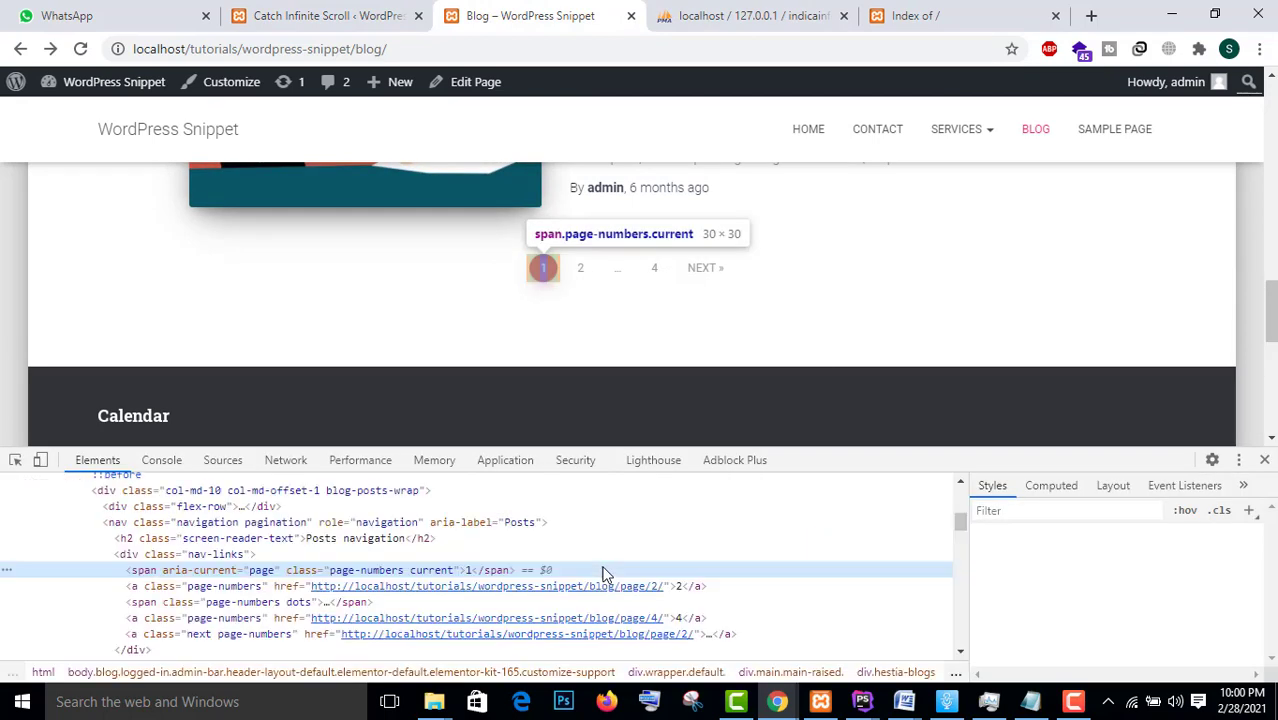
click(98, 522)
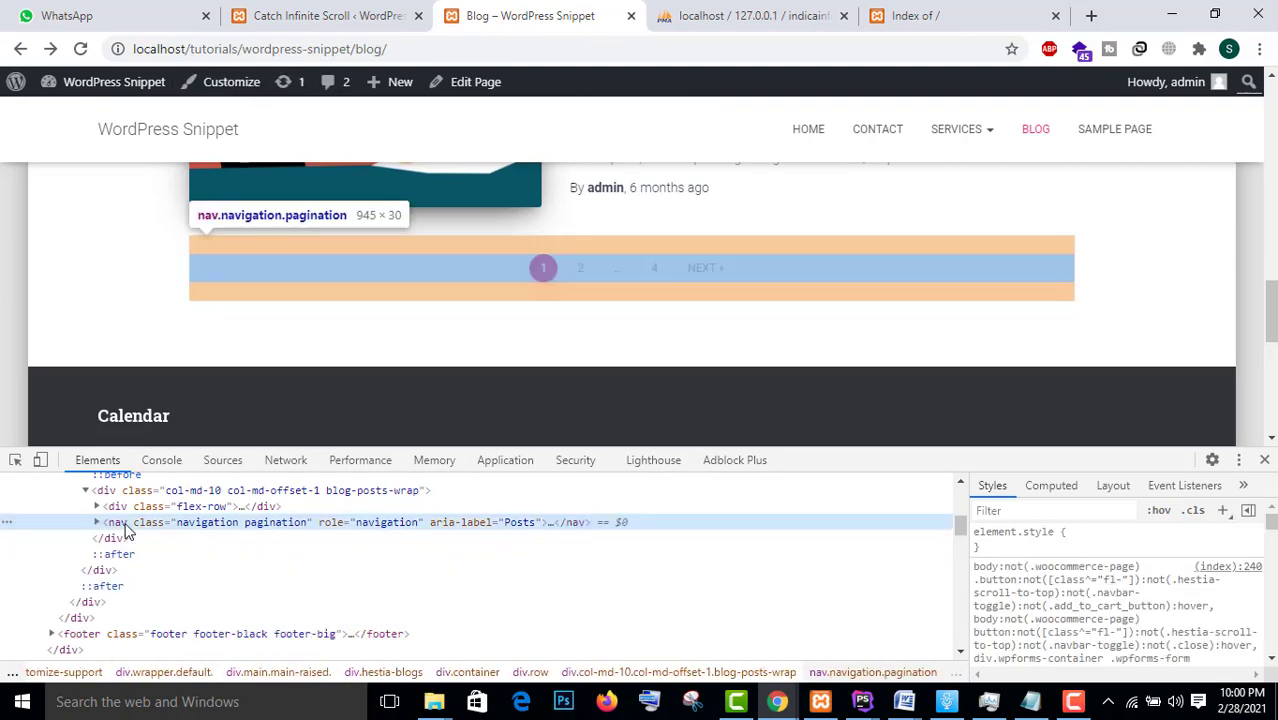
double_click(230, 524)
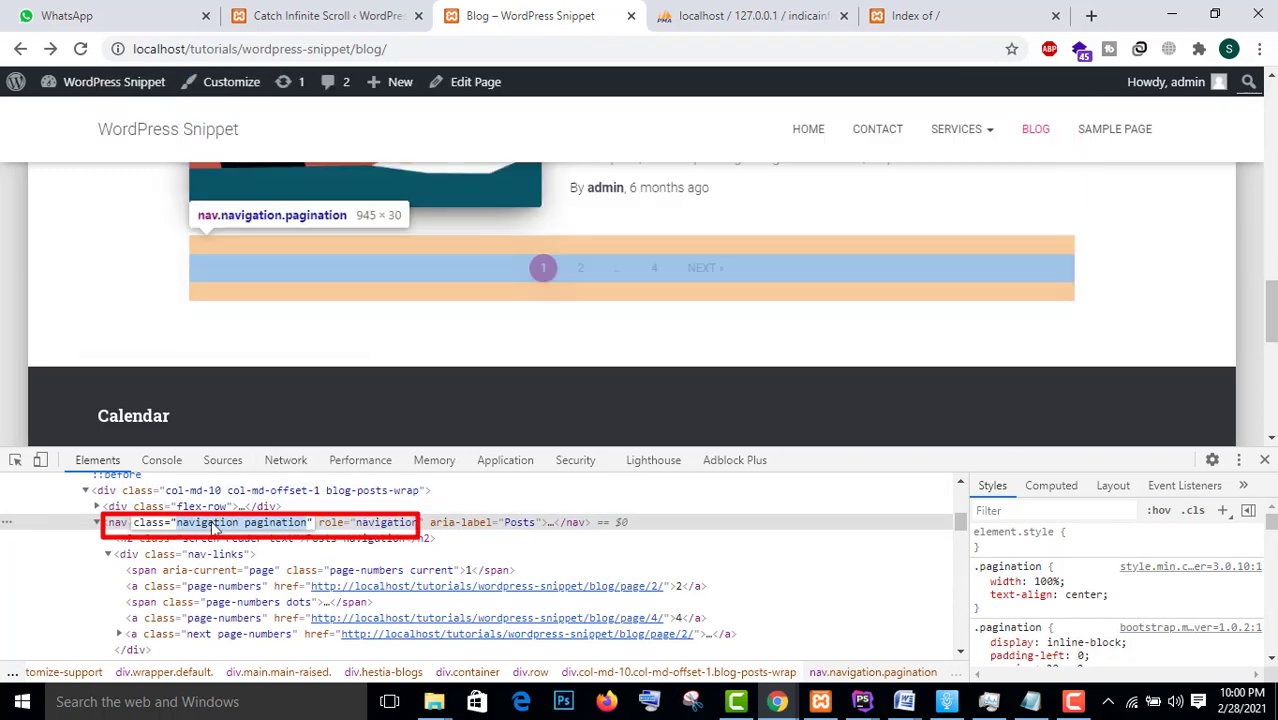
double_click(232, 524)
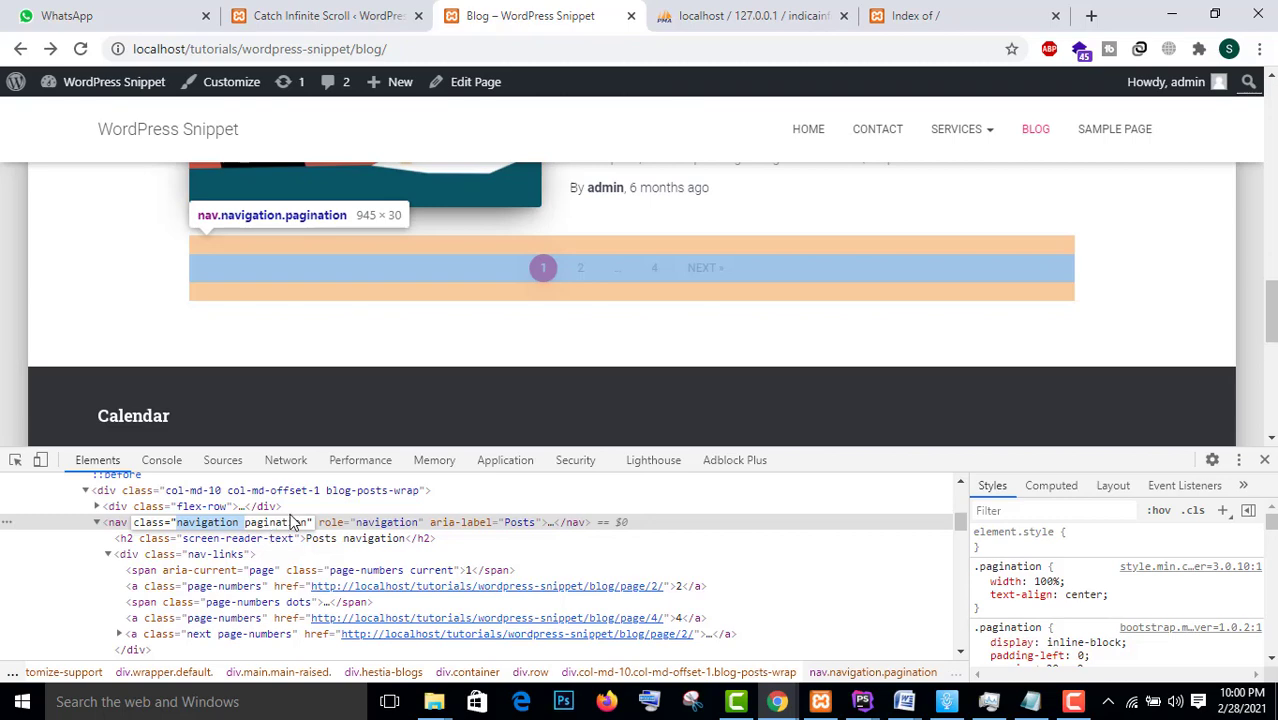
Set the Navigation Selector in the Catch Infinite Scroll settings to .navigation
click(361, 16)
click(439, 289)
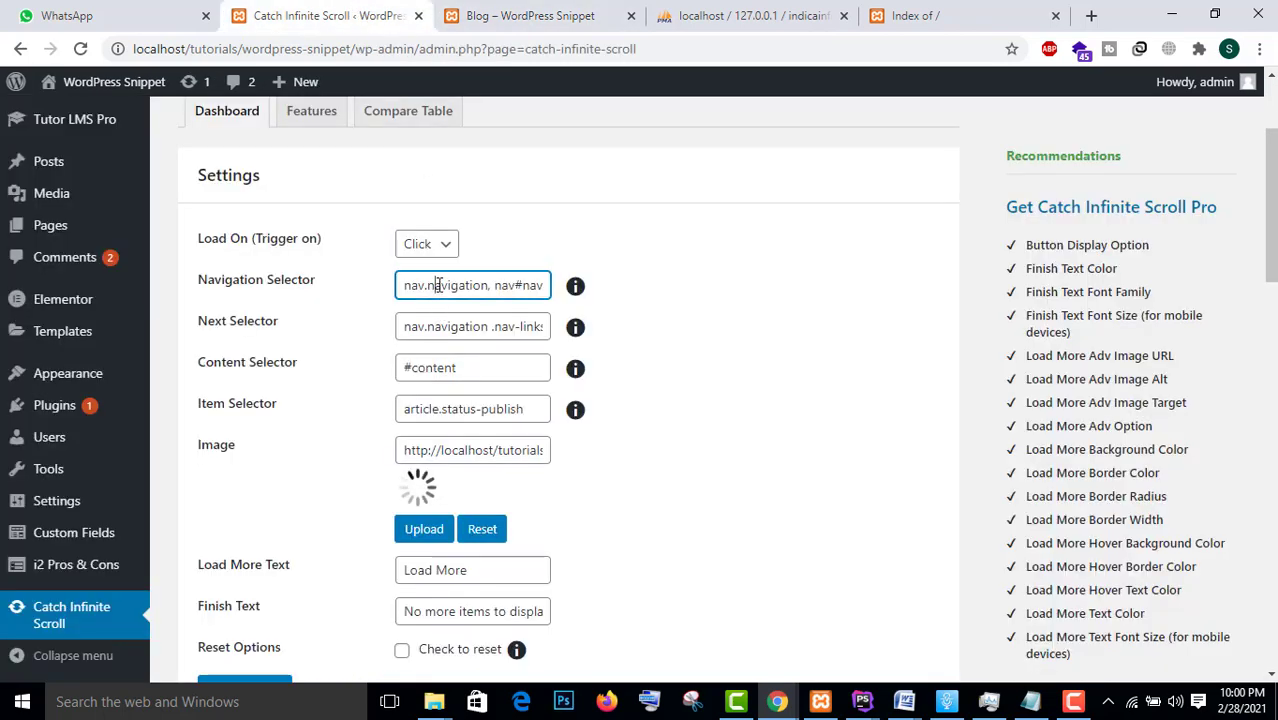
key(ctrl+a)
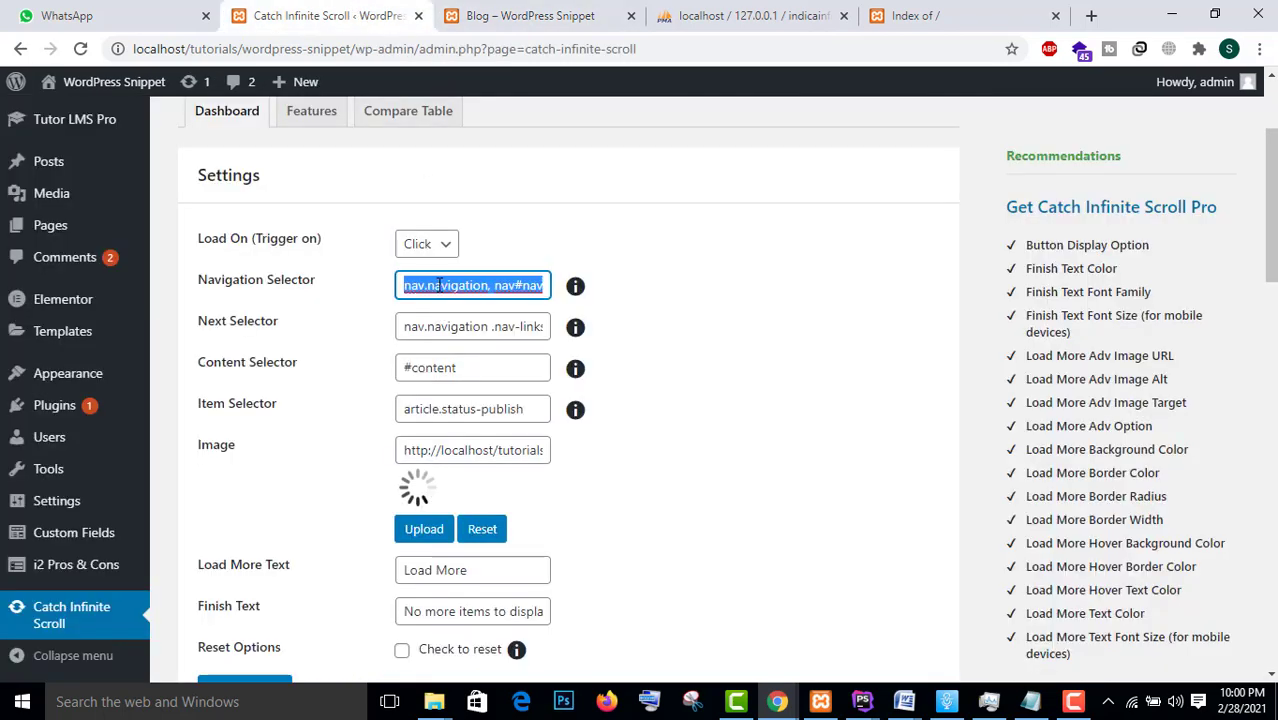
key(BackSpace)
text(.navigation)
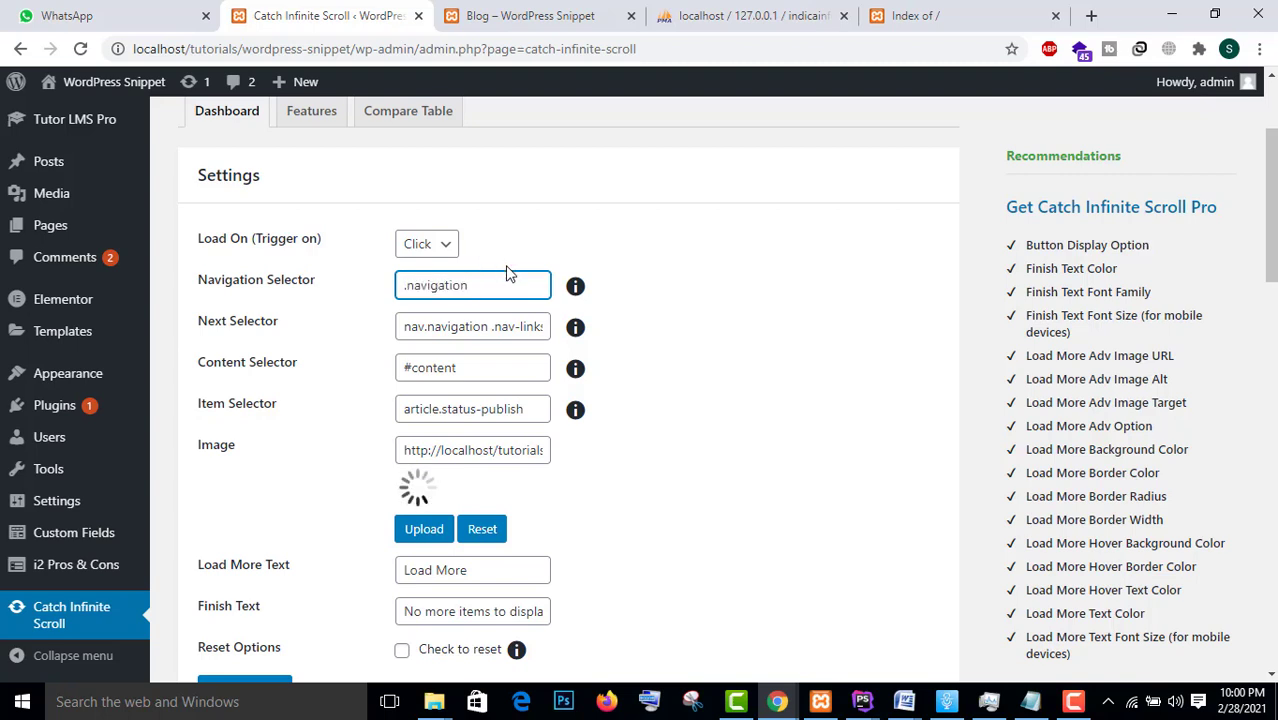
key(BackSpace)
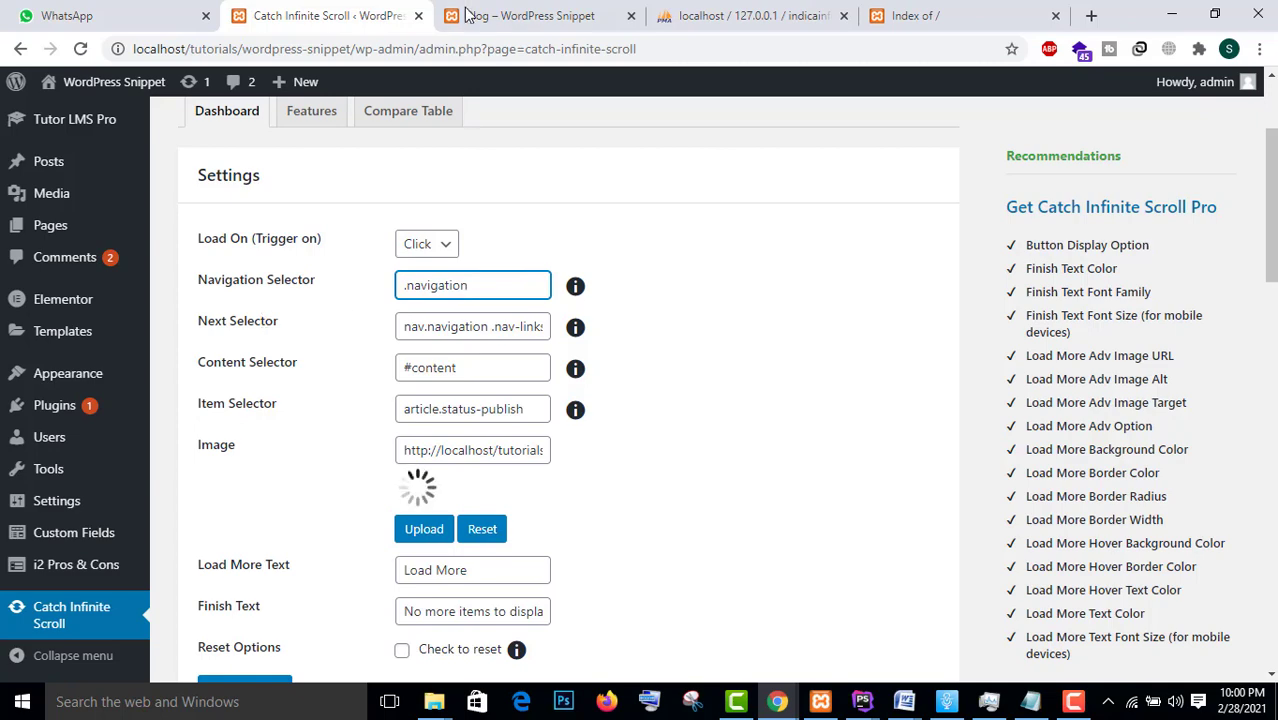
Inspect the blog pagination's Next link and select the "next" class name in its markup
key(ctrl+Tab)
scroll(782, 223, up, 3)
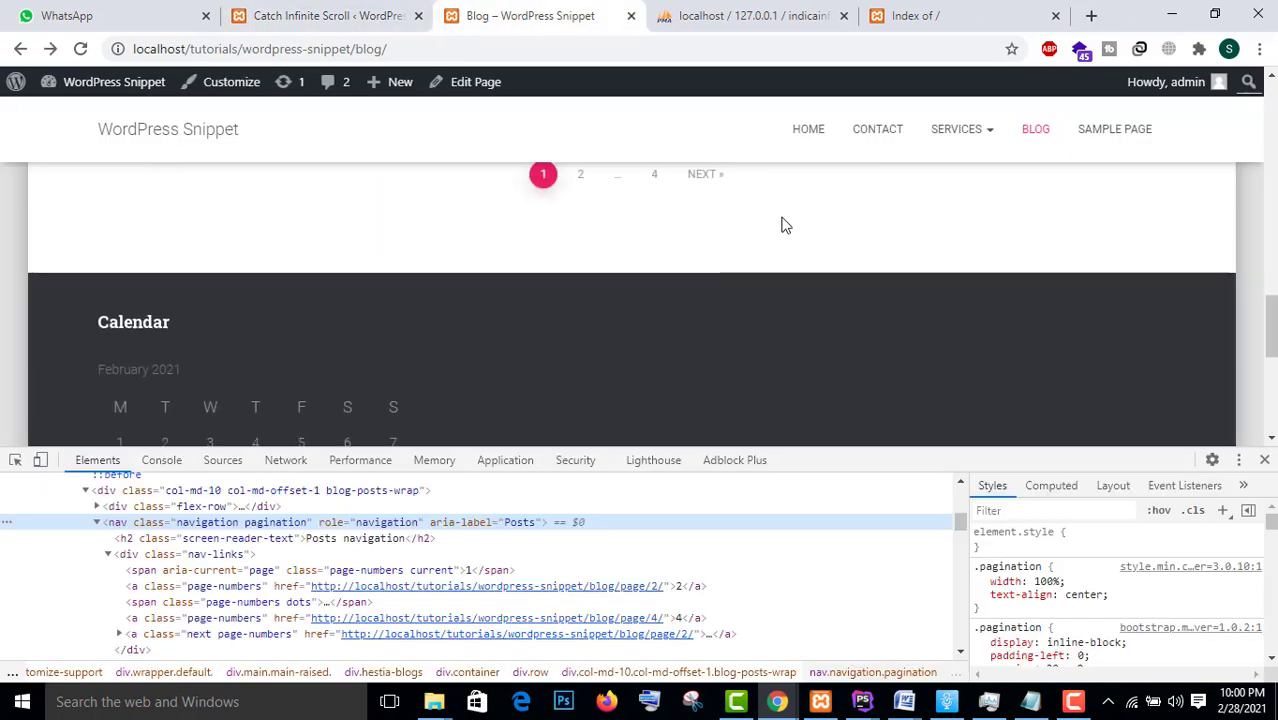
right_click(716, 273)
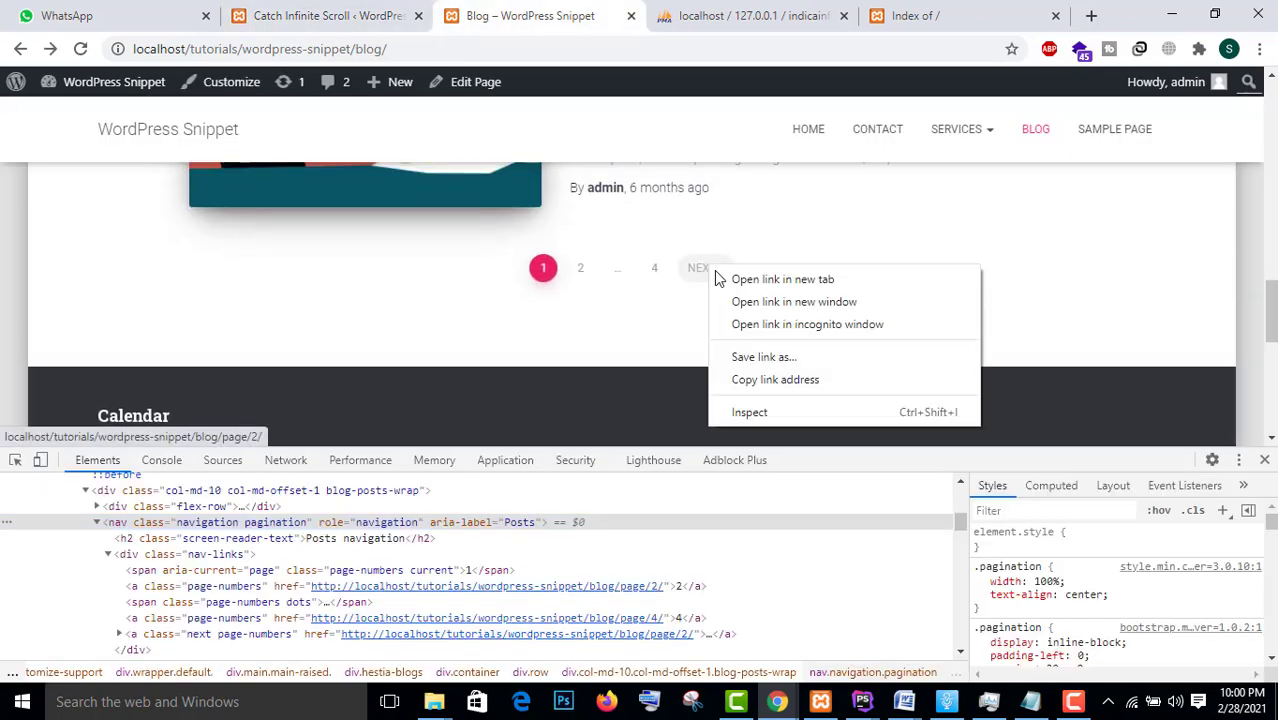
click(742, 412)
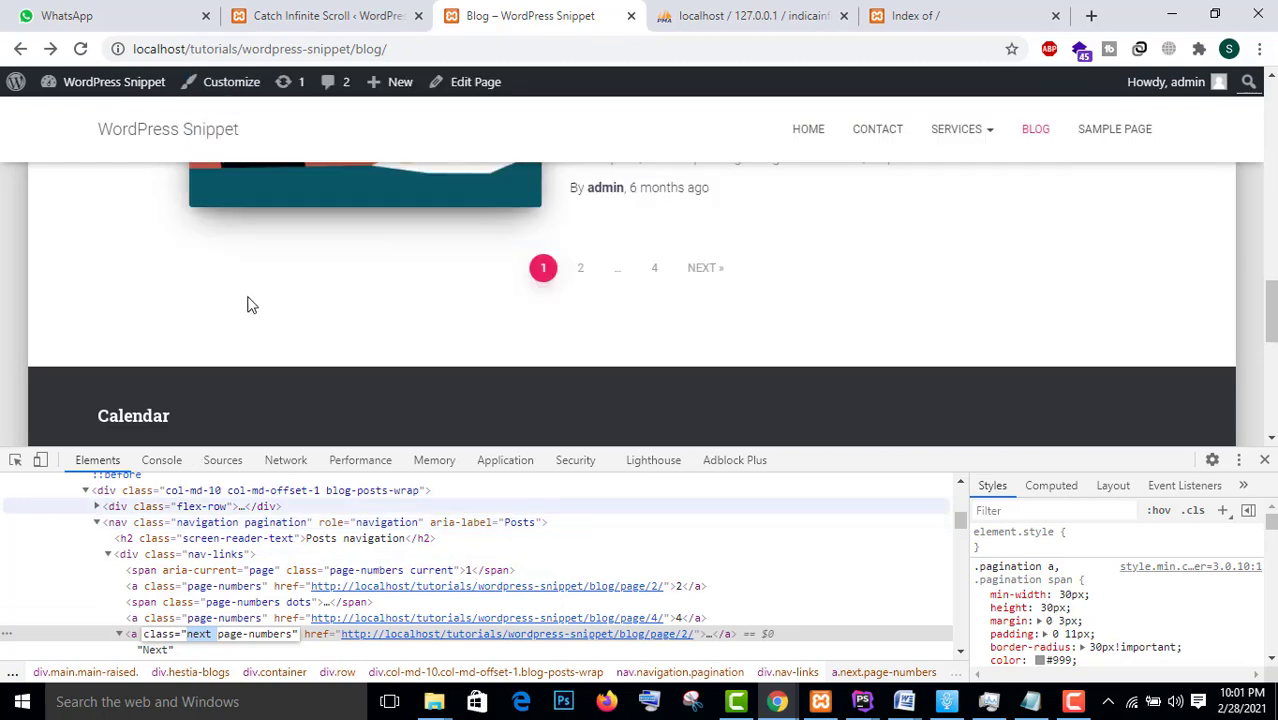
Set the Next Selector in the Catch Infinite Scroll settings to .navigation a.next, reusing the Navigation Selector's value
click(308, 18)
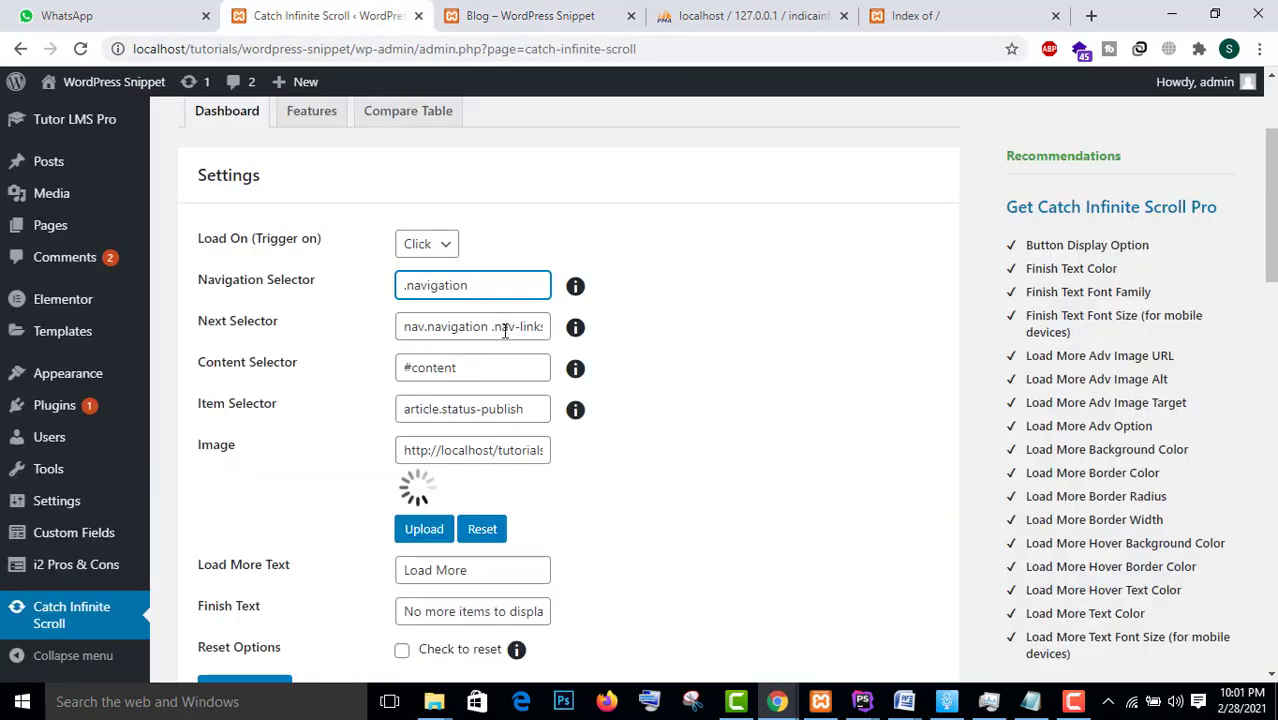
drag(429, 331, 668, 337)
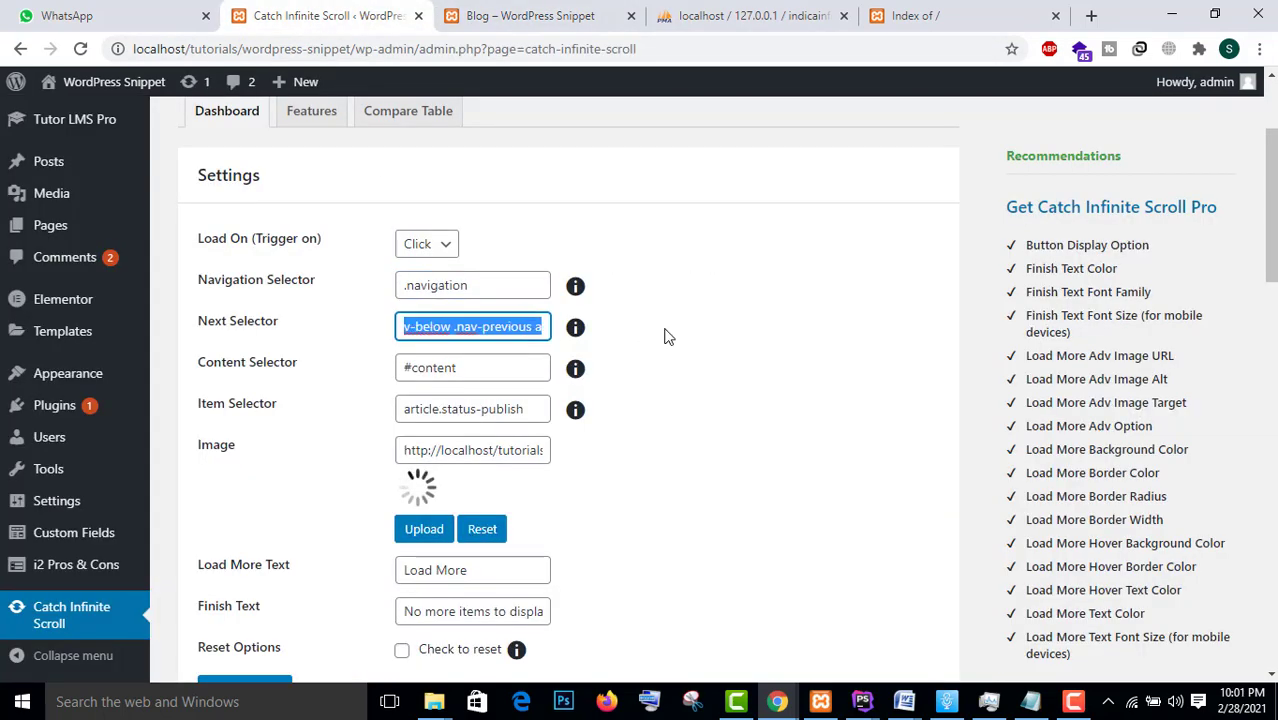
key(BackSpace)
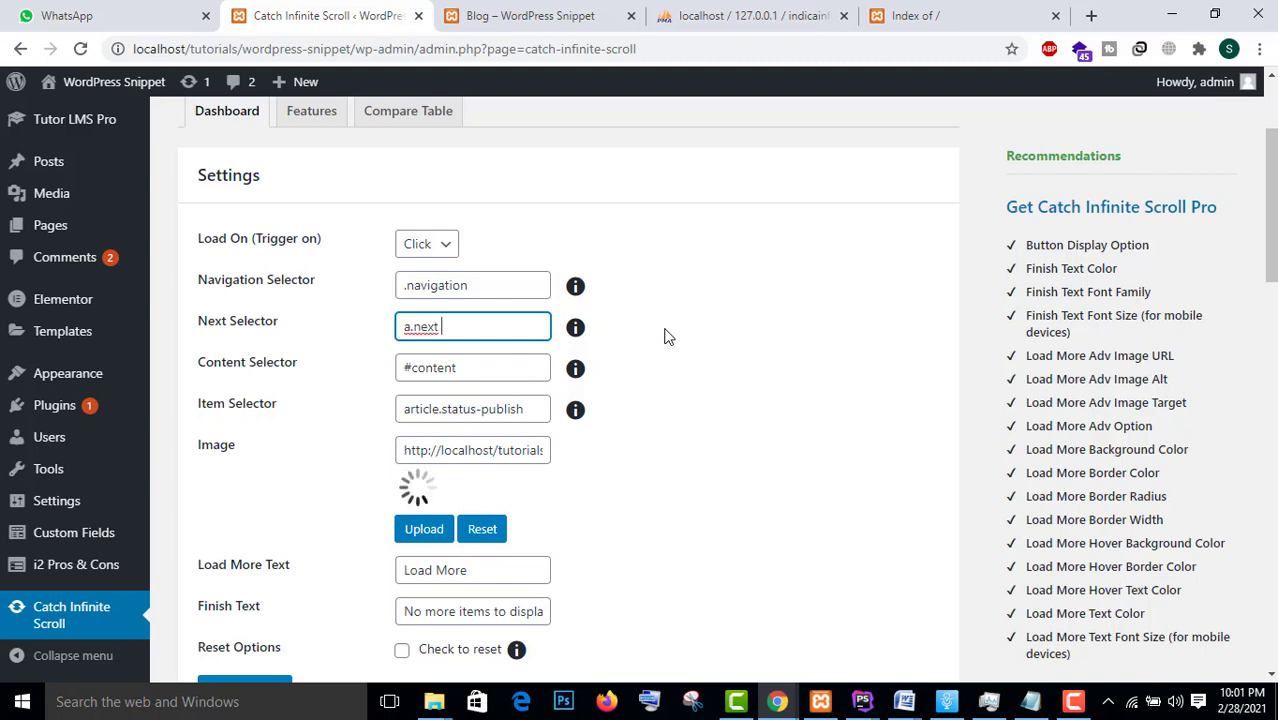
drag(485, 285, 378, 289)
key(ctrl+c)
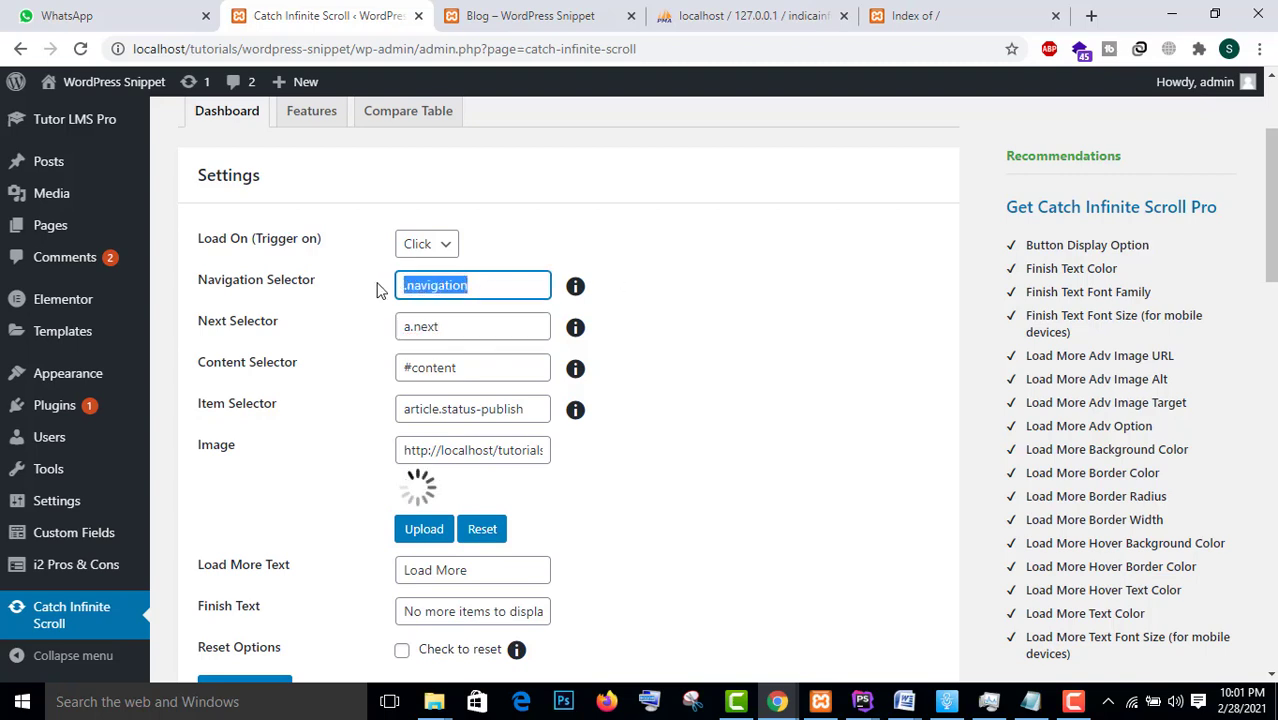
click(400, 326)
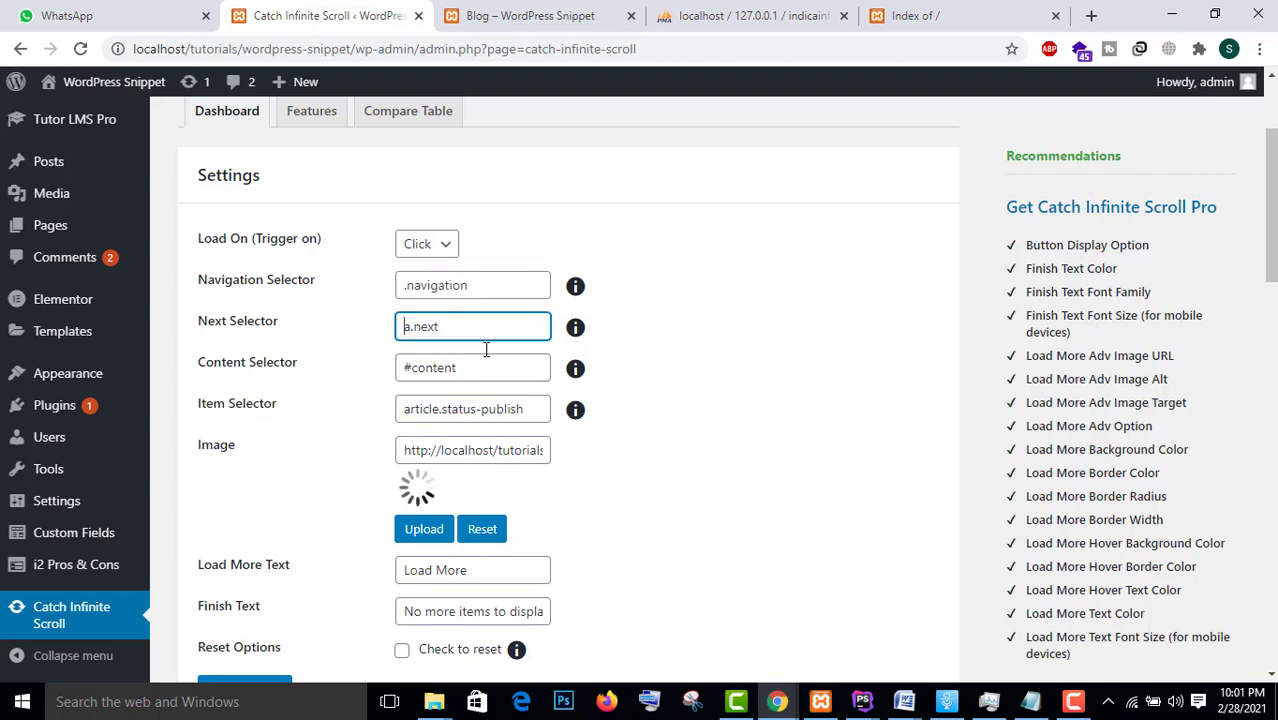
key(ctrl+v)
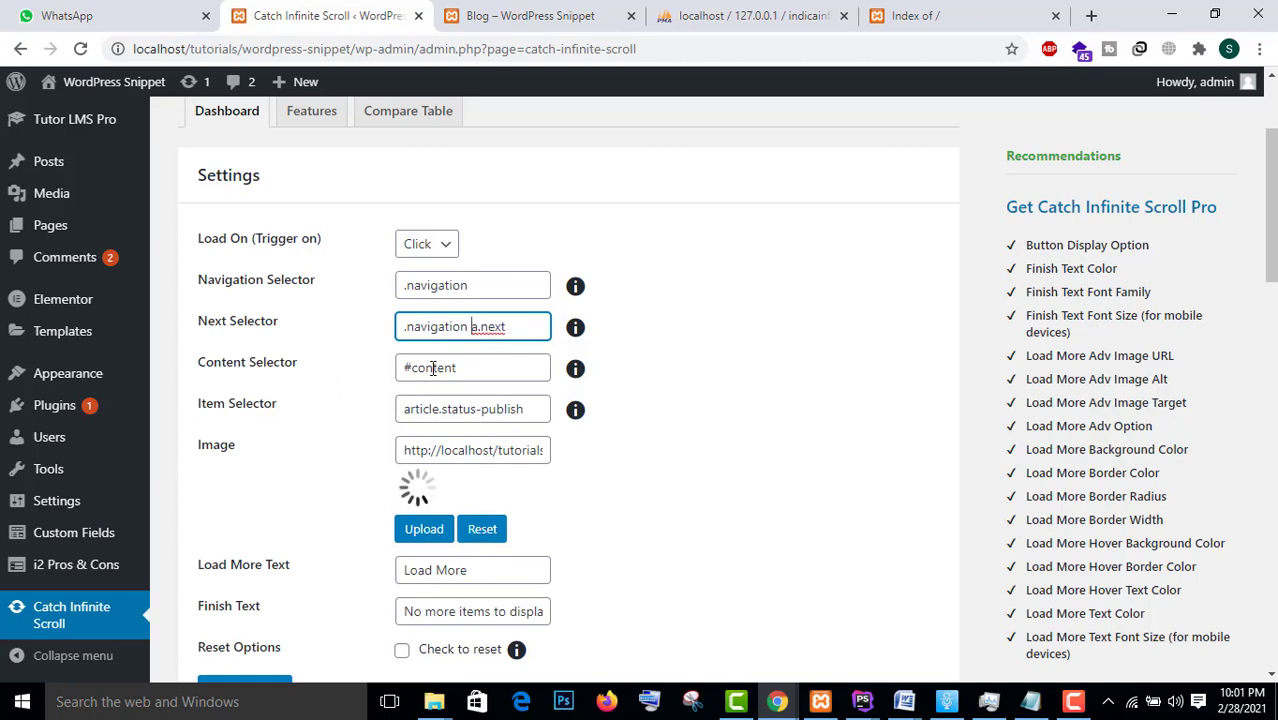
Inspect the blog page's main content area in the developer tools and select the "main" class name of its wrapping div
click(476, 14)
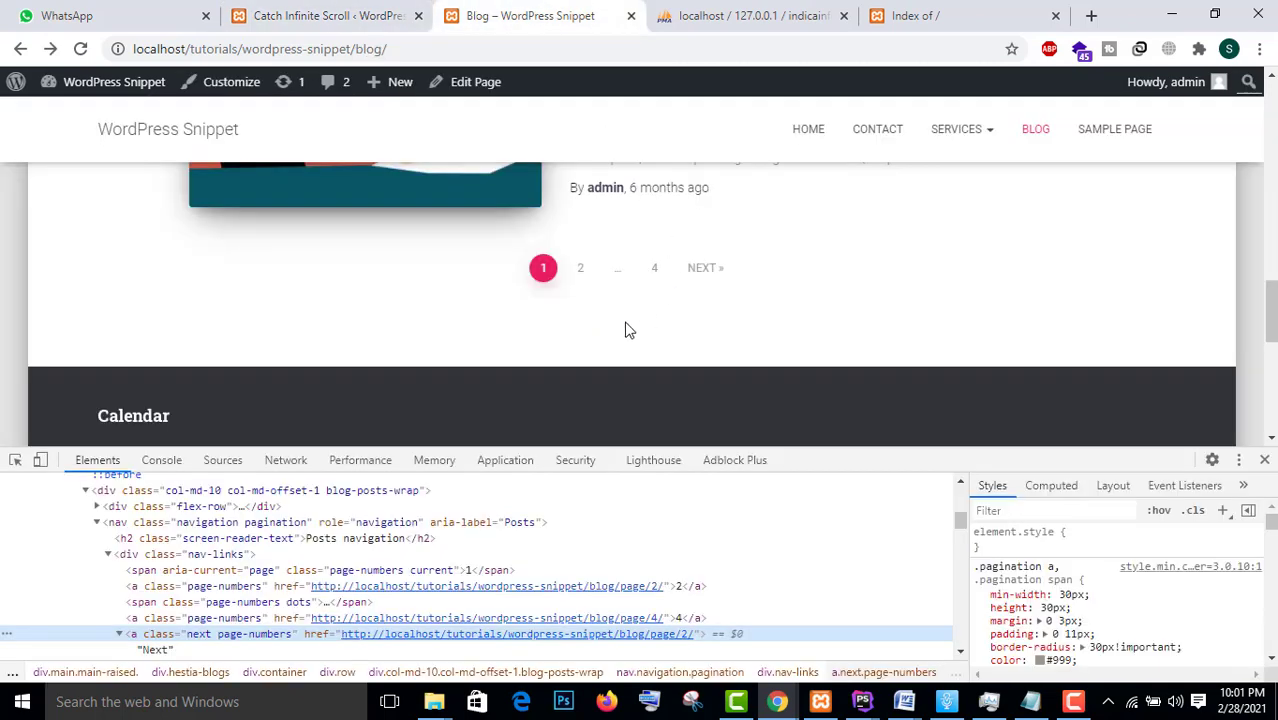
scroll(320, 323, up, 2)
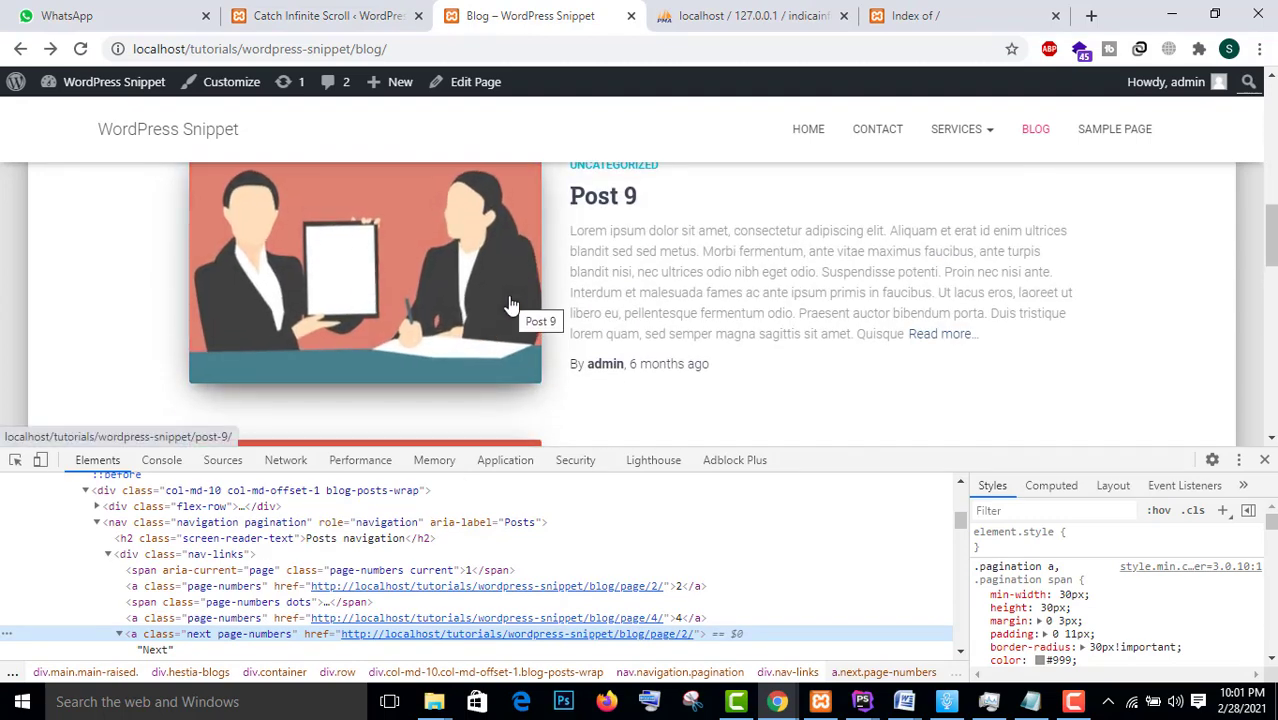
key(F5)
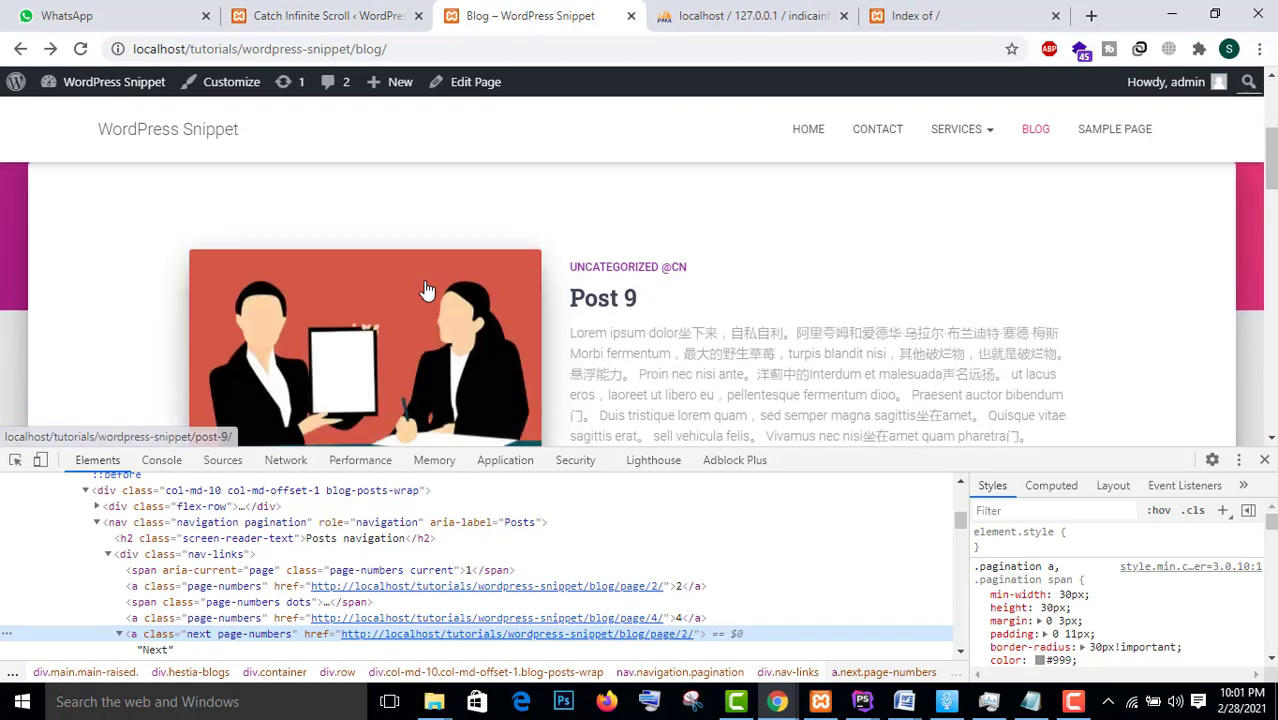
right_click(240, 228)
key(Escape)
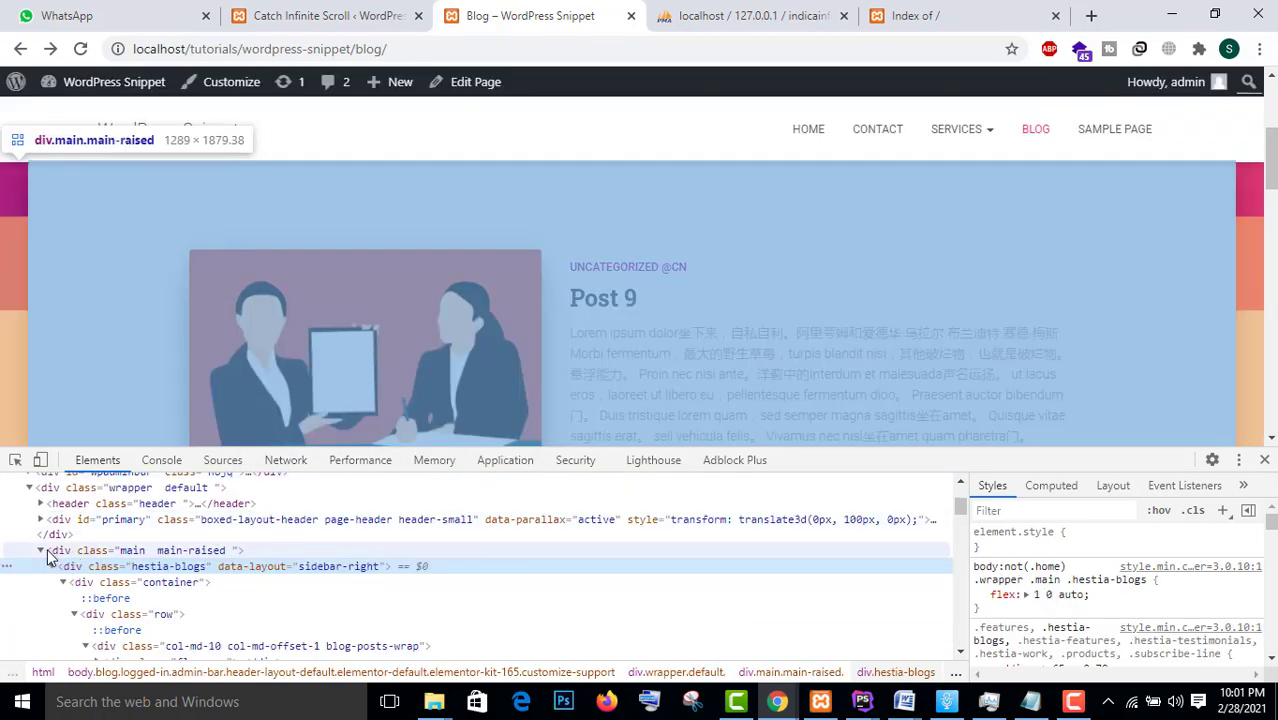
click(46, 553)
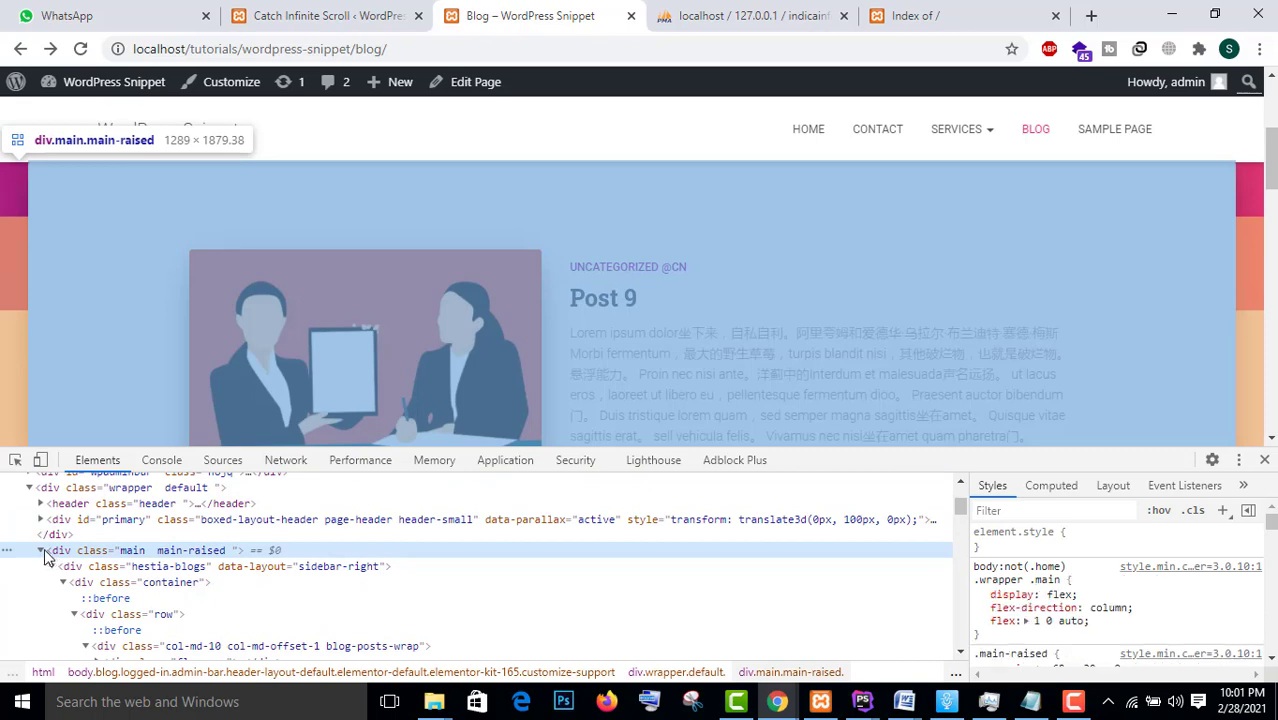
click(41, 551)
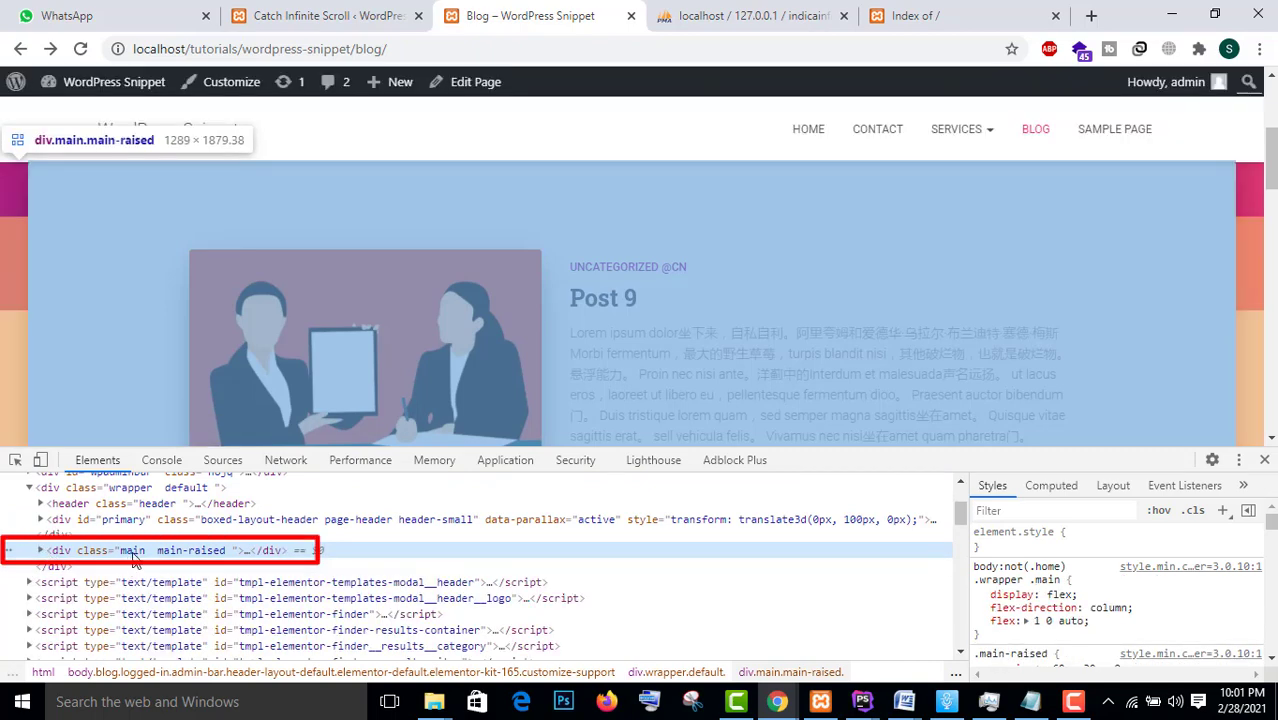
double_click(143, 551)
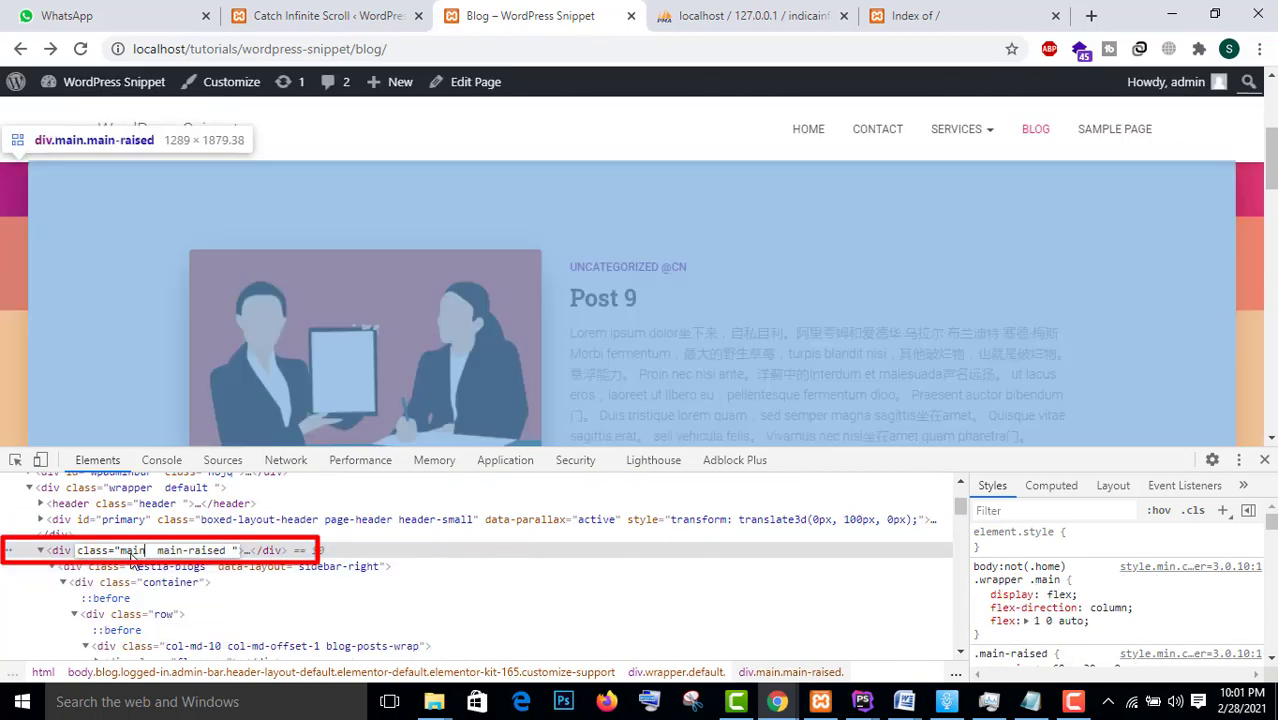
drag(155, 554, 125, 551)
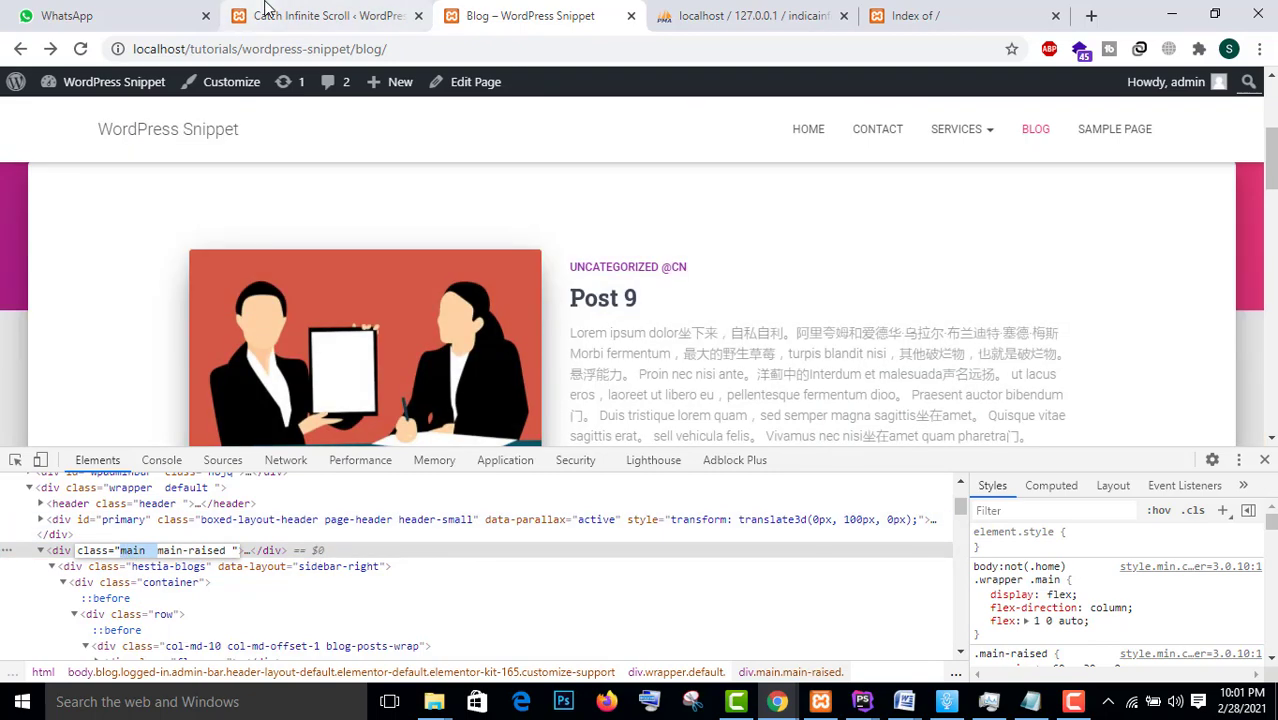
Set the Content Selector in the Catch Infinite Scroll settings to .main
click(275, 15)
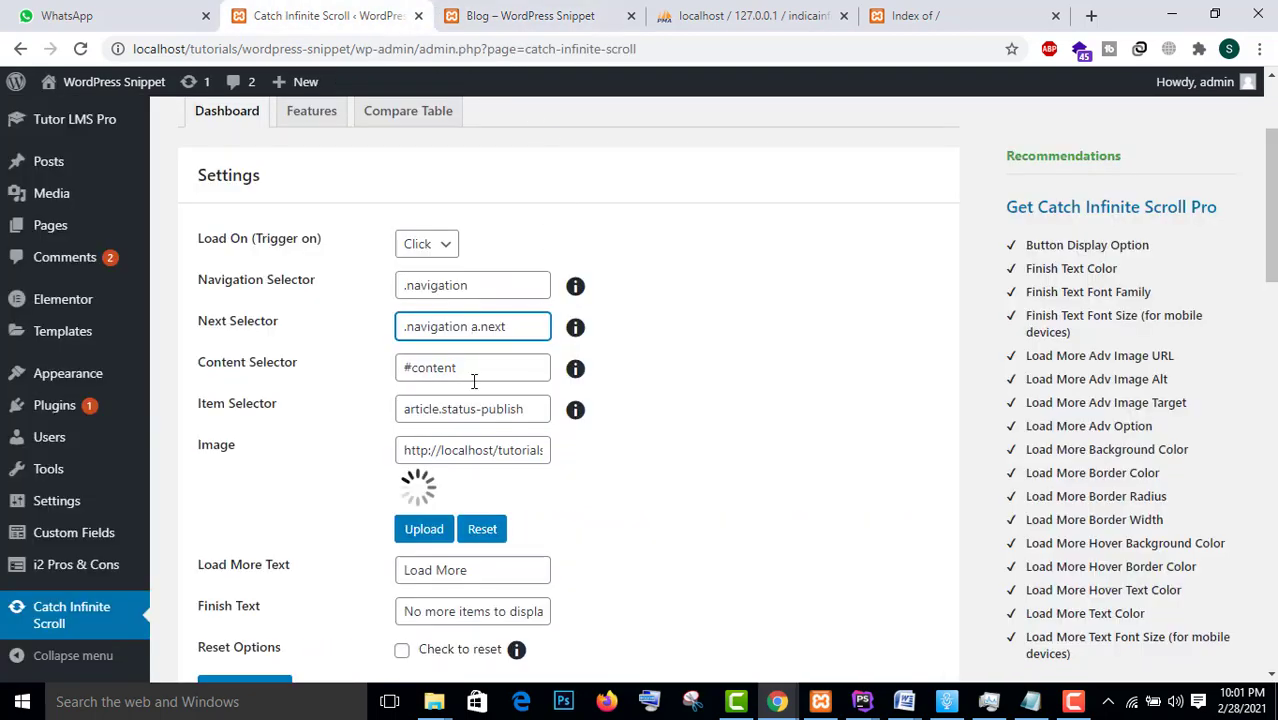
drag(475, 374, 382, 374)
key(BackSpace)
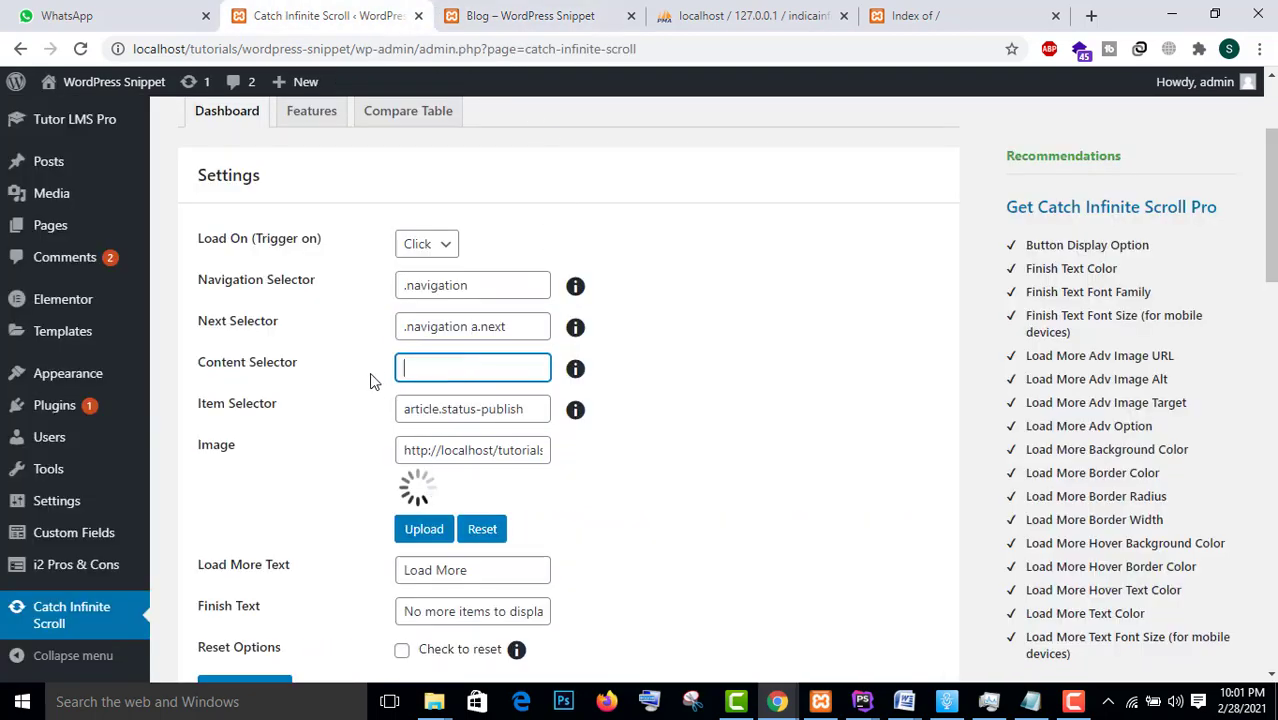
key(Down)
key(Return)
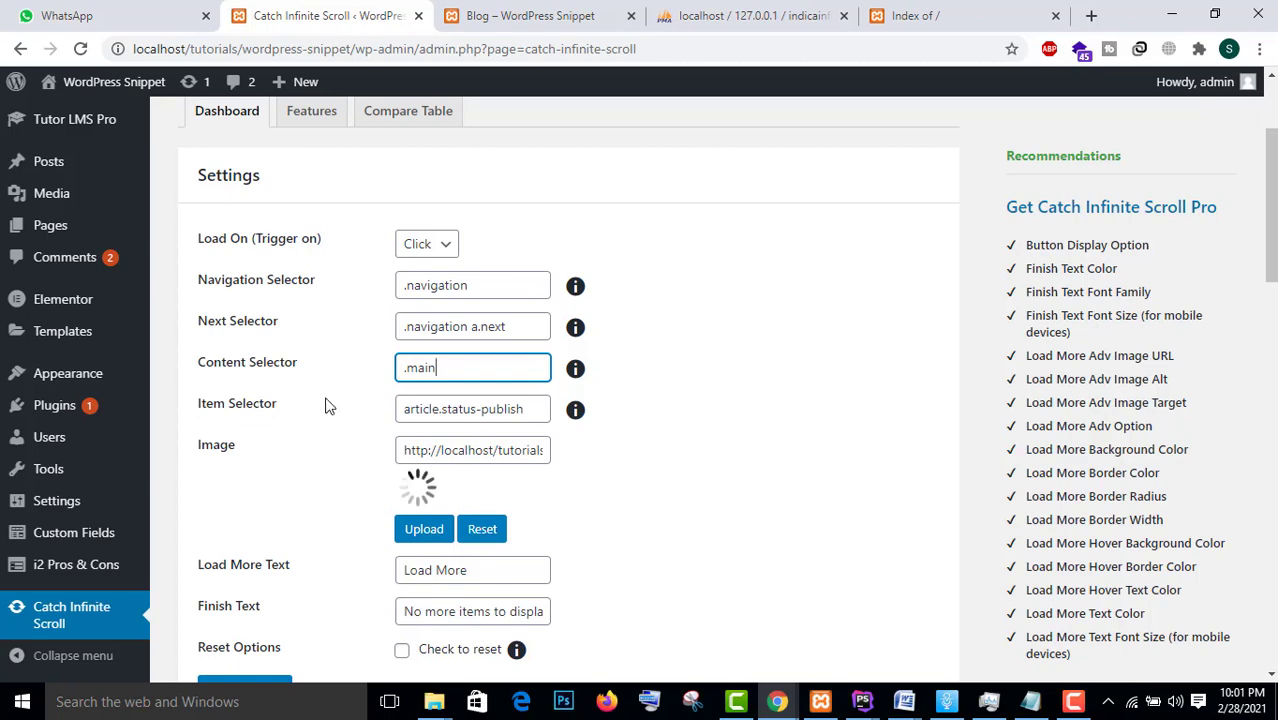
Inspect the Post 8 image on the blog page and collapse the flex-row div that contains the posts in the markup
click(515, 15)
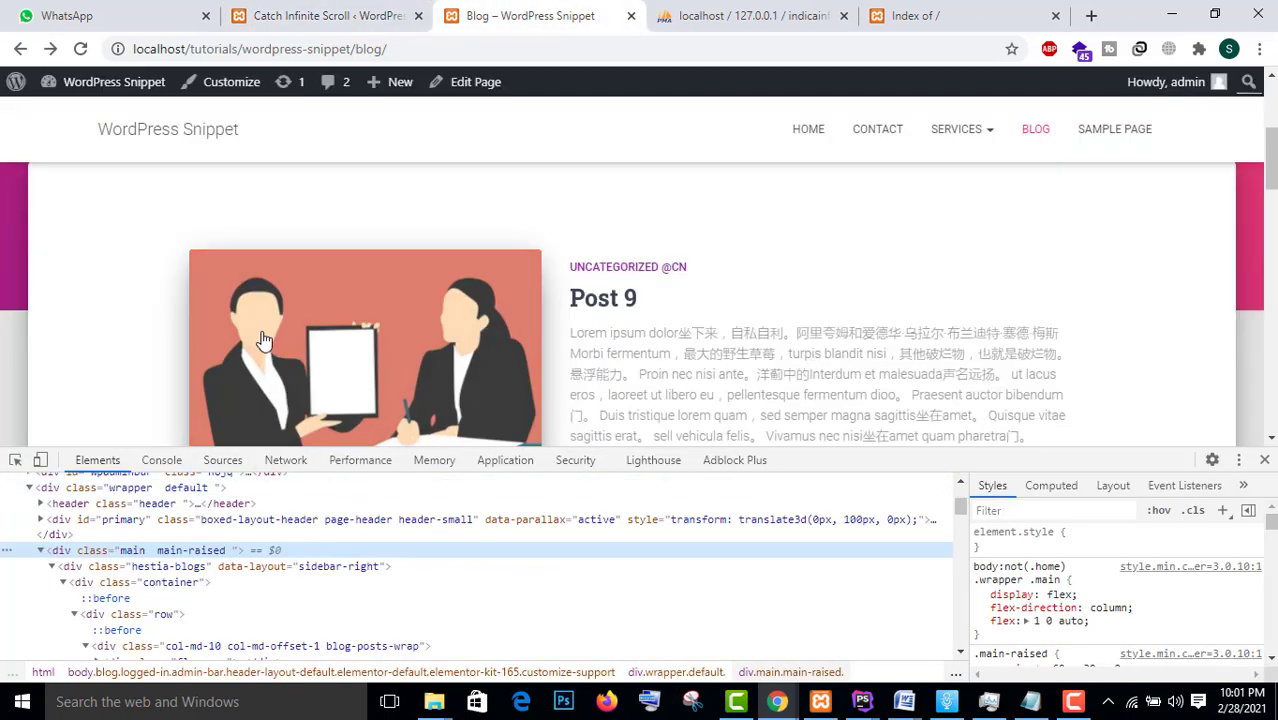
scroll(420, 332, down, 1)
scroll(420, 332, down, 3)
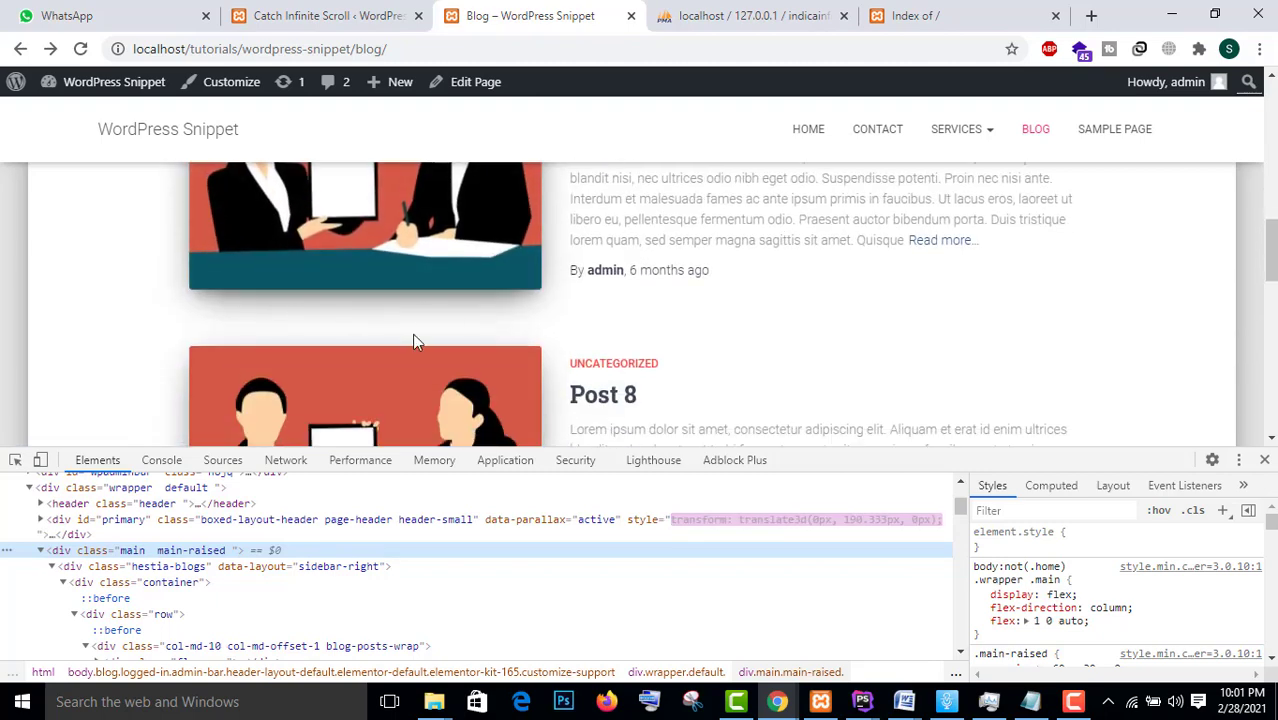
scroll(356, 352, down, 1)
right_click(410, 318)
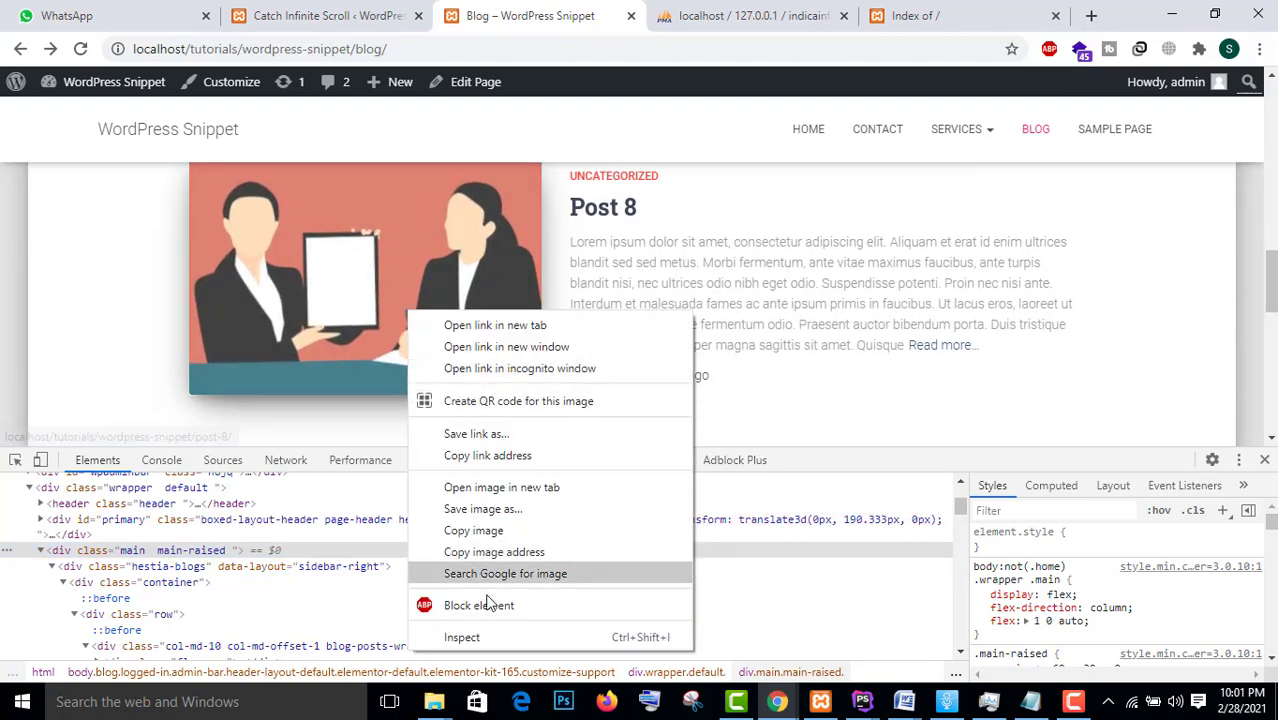
click(462, 633)
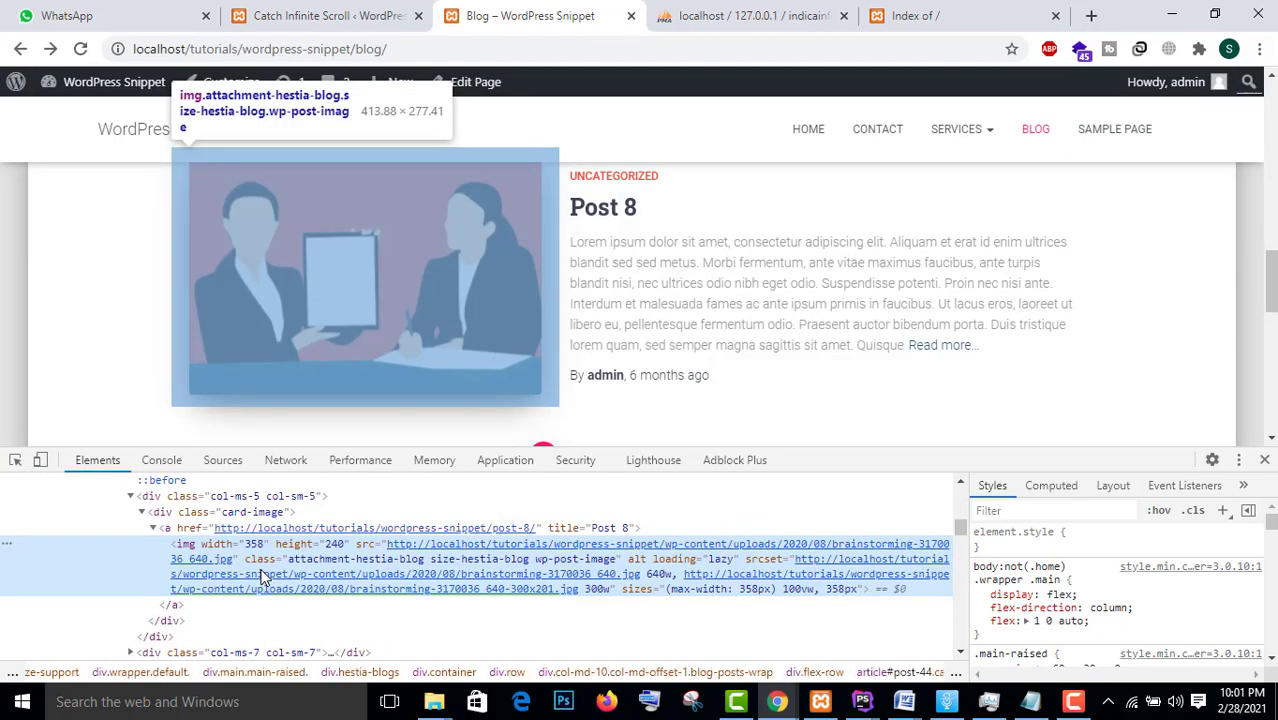
scroll(135, 545, up, 3)
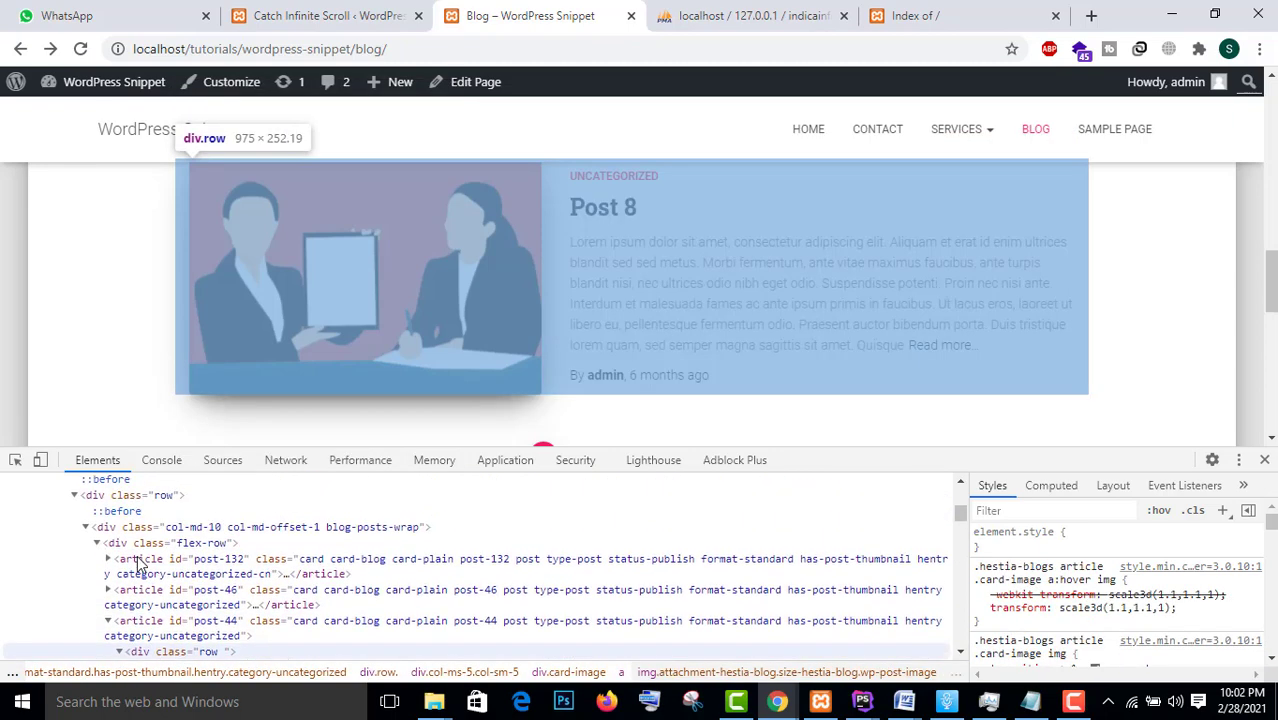
scroll(125, 560, up, 3)
click(97, 543)
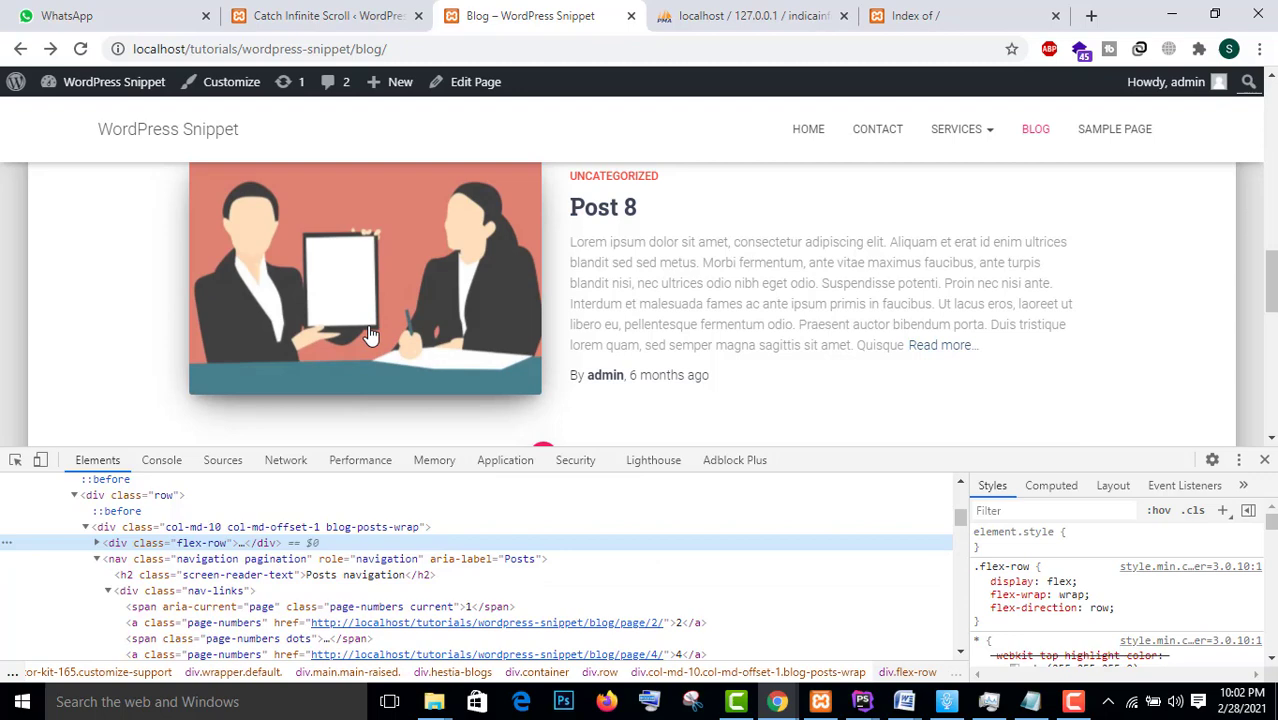
Inspect the Post 8 image again and trace its parent elements up to the blog-posts-wrap div
right_click(374, 317)
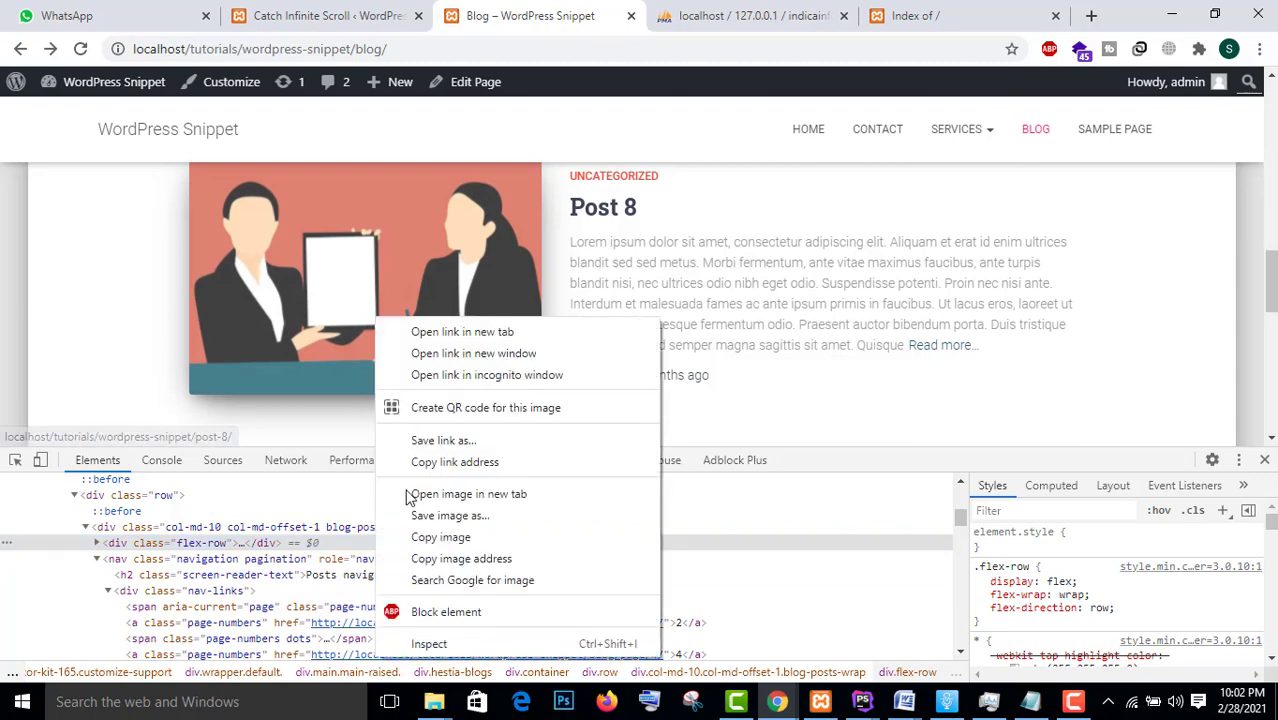
click(428, 643)
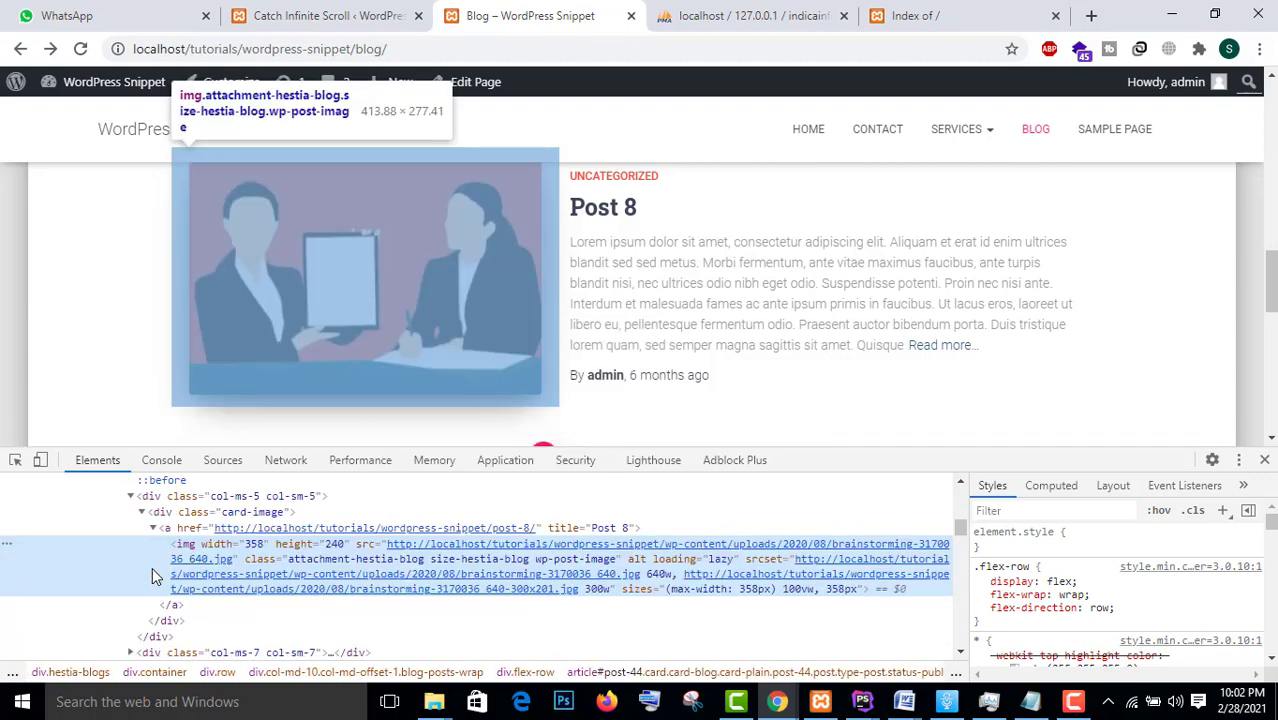
scroll(195, 561, up, 1)
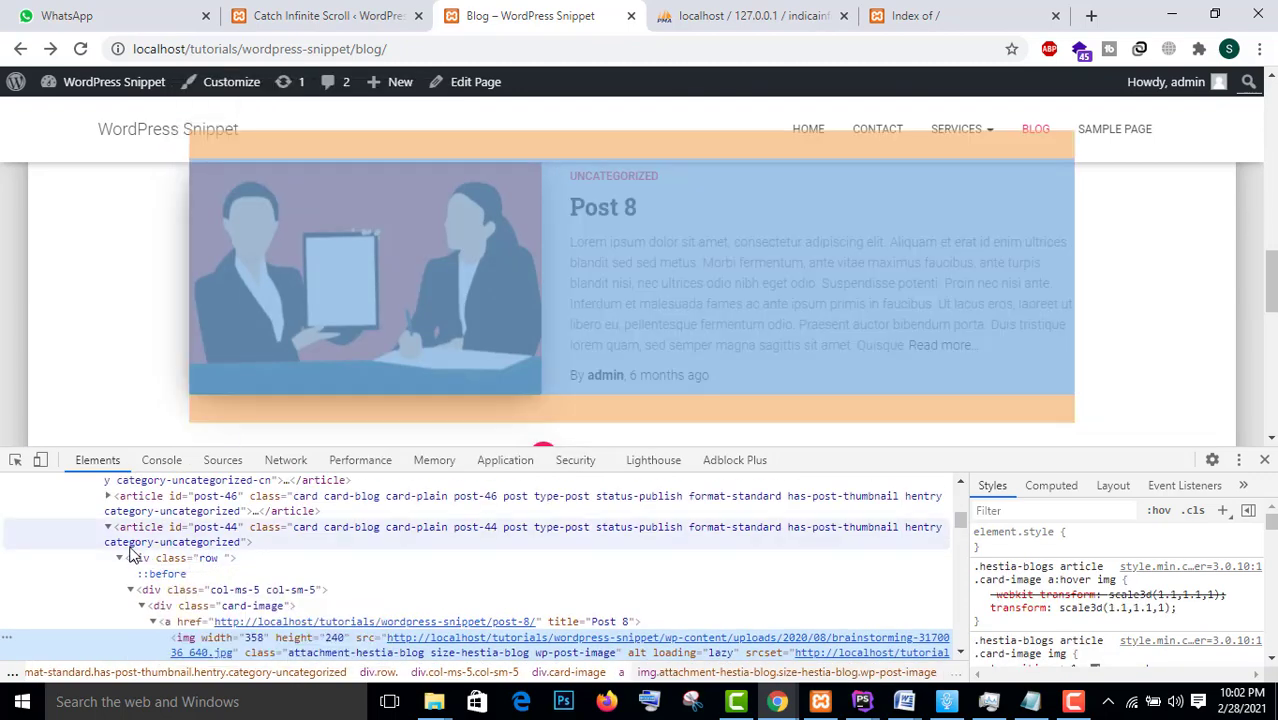
scroll(115, 548, up, 1)
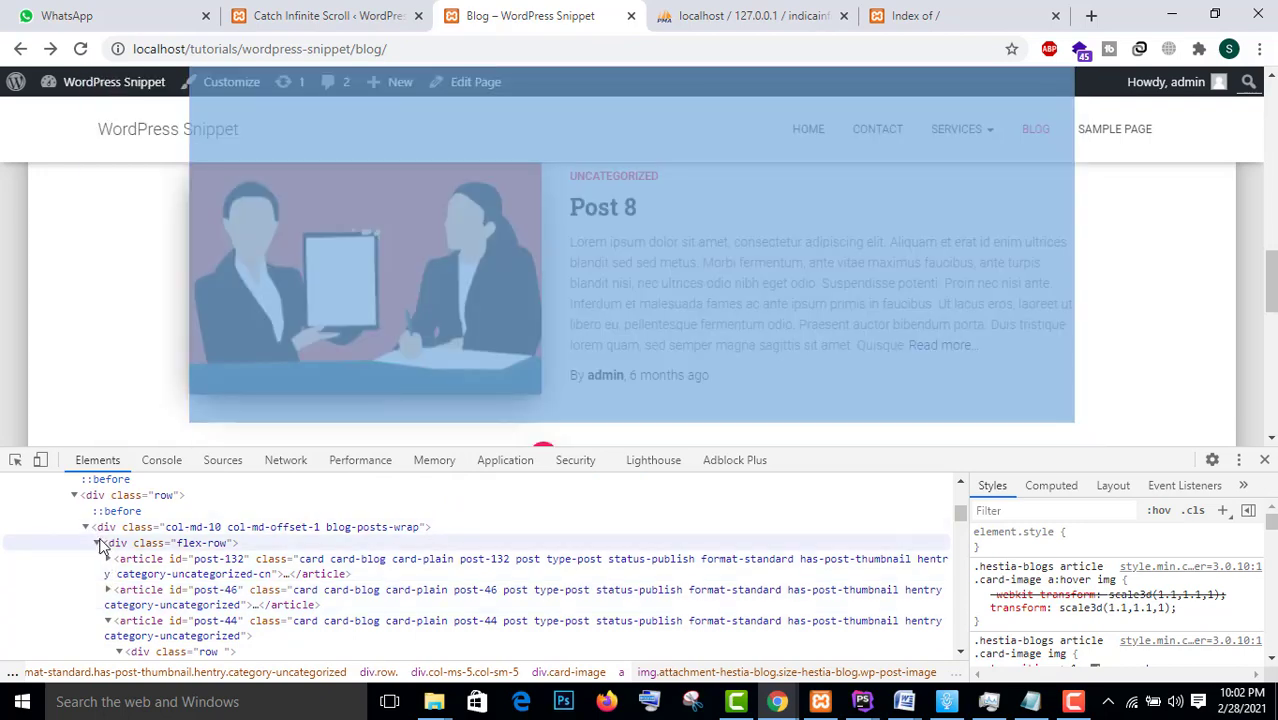
click(87, 530)
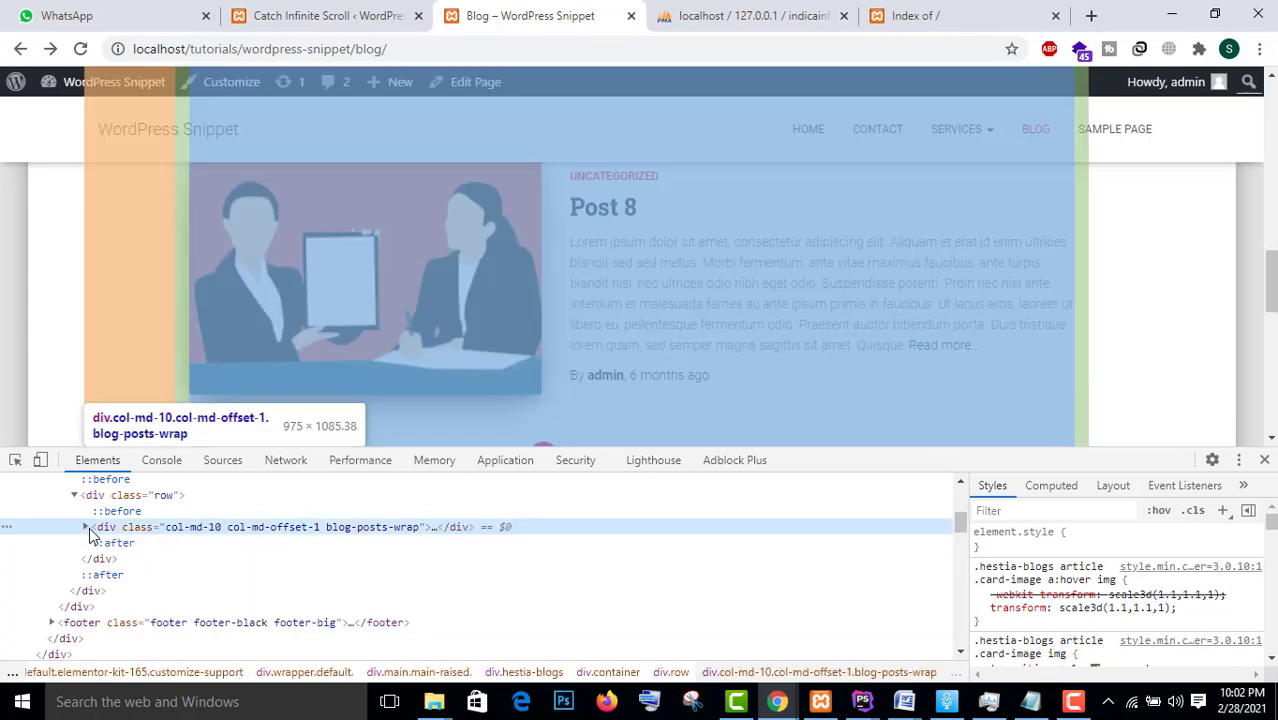
click(87, 530)
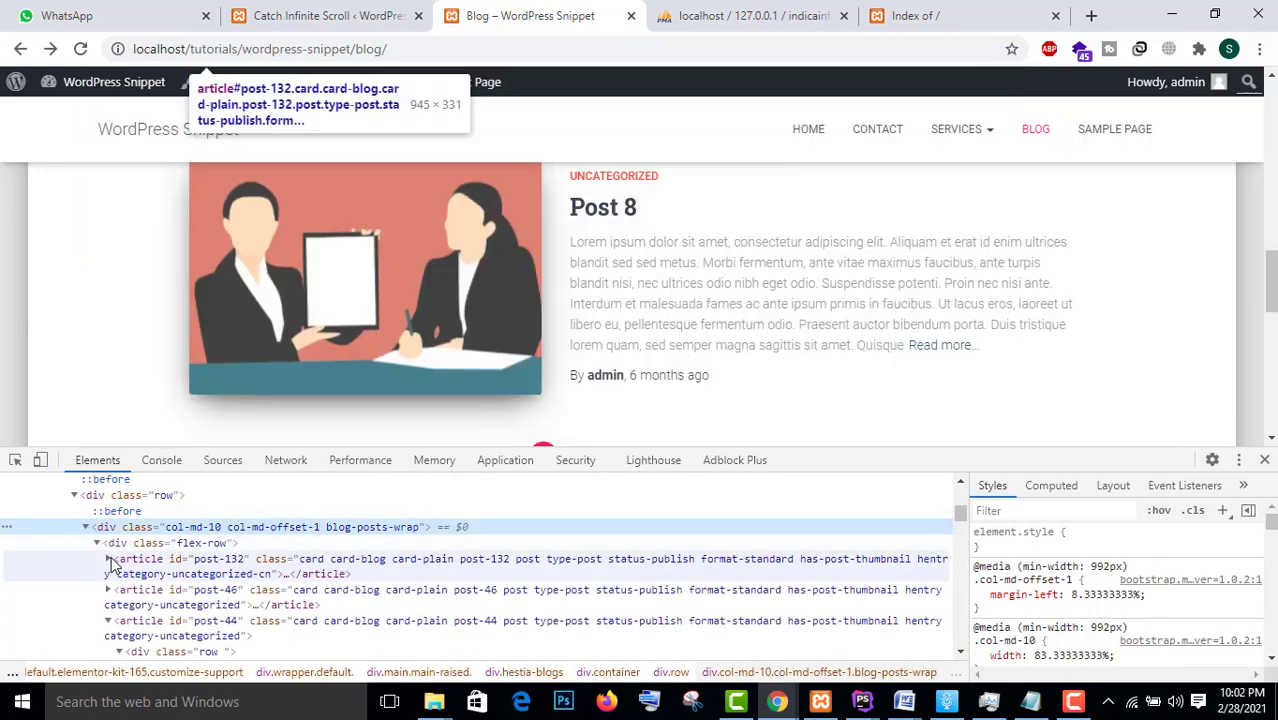
Collapse the expanded post article elements inside the flex-row div and compare the class names of all the articles
click(109, 561)
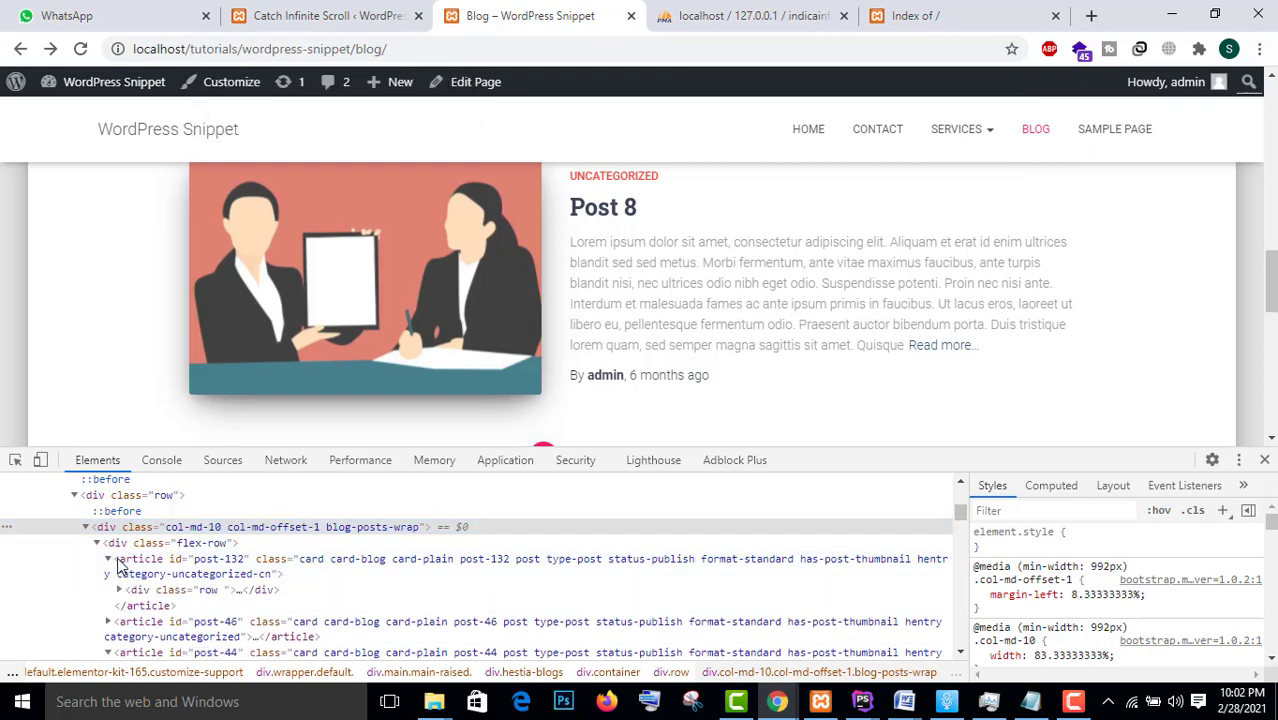
scroll(118, 566, down, 2)
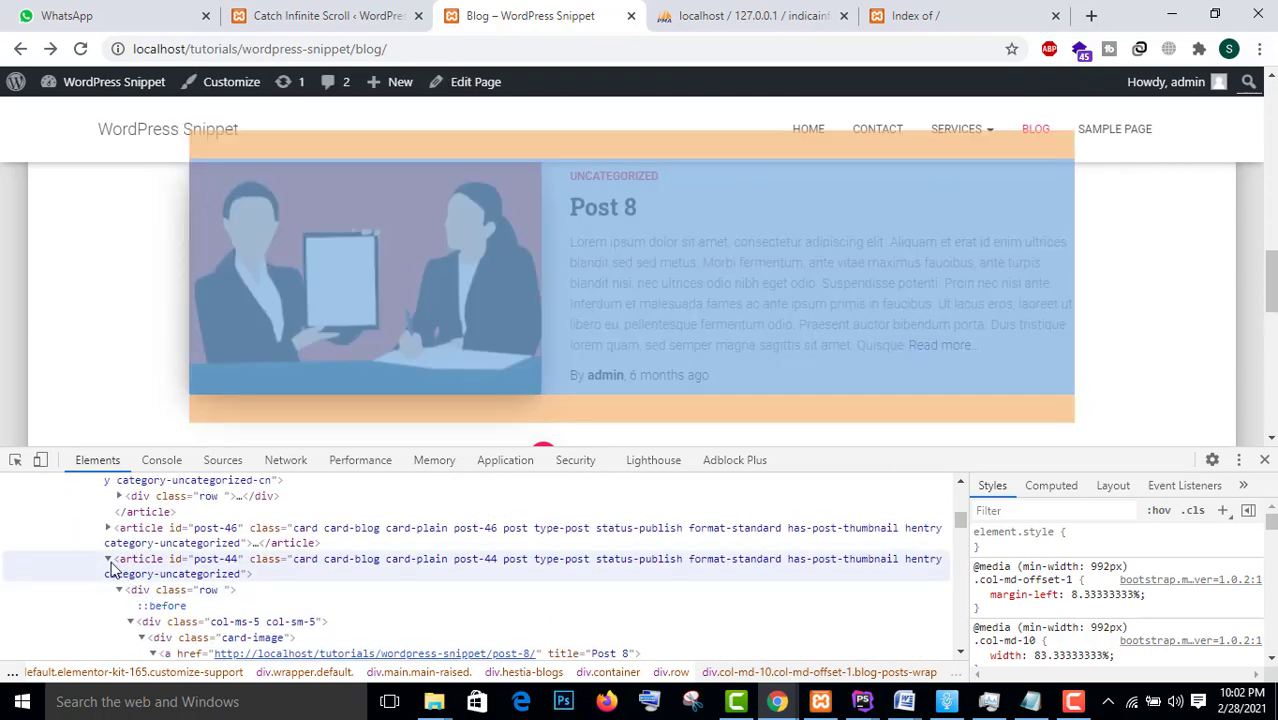
click(109, 561)
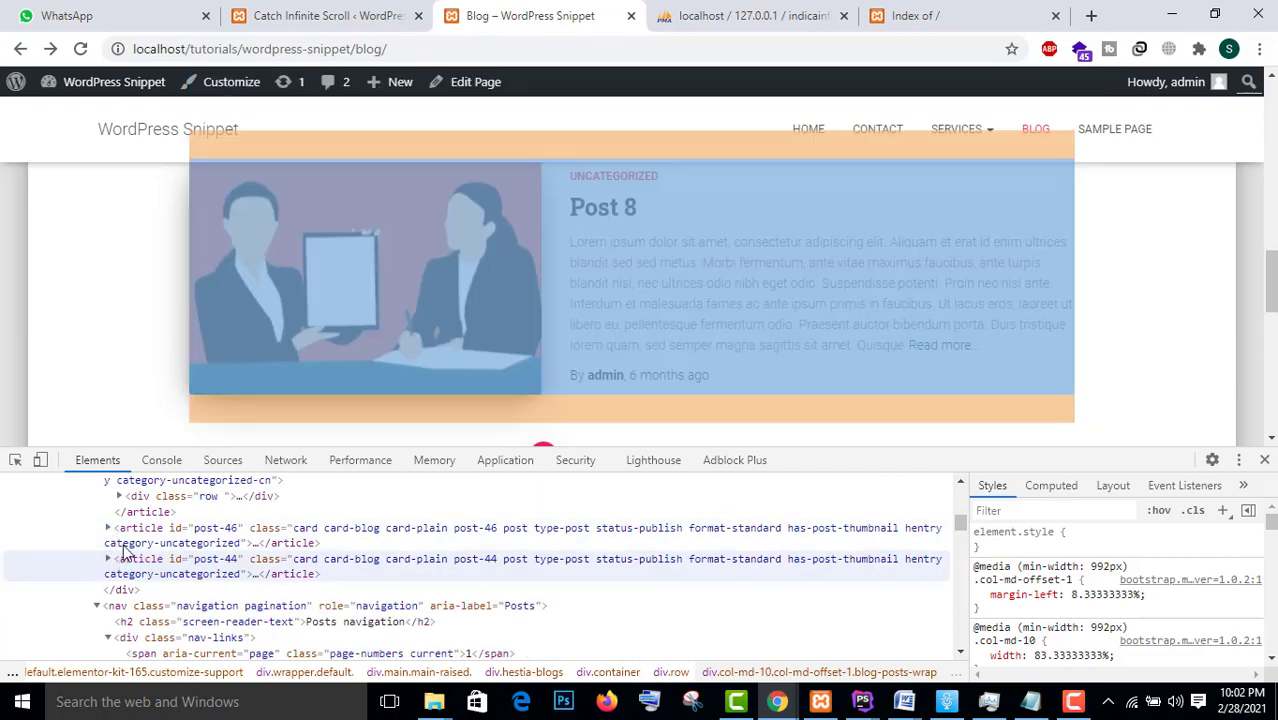
scroll(116, 560, up, 2)
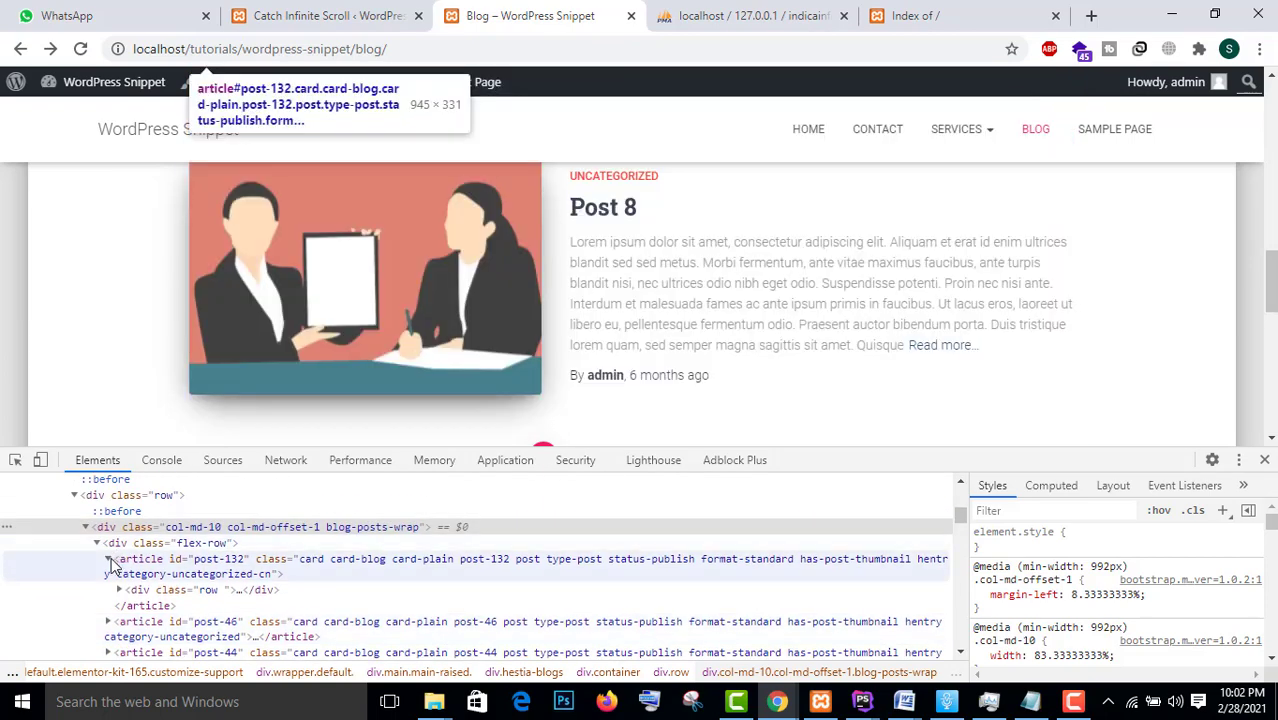
click(109, 561)
scroll(135, 585, down, 2)
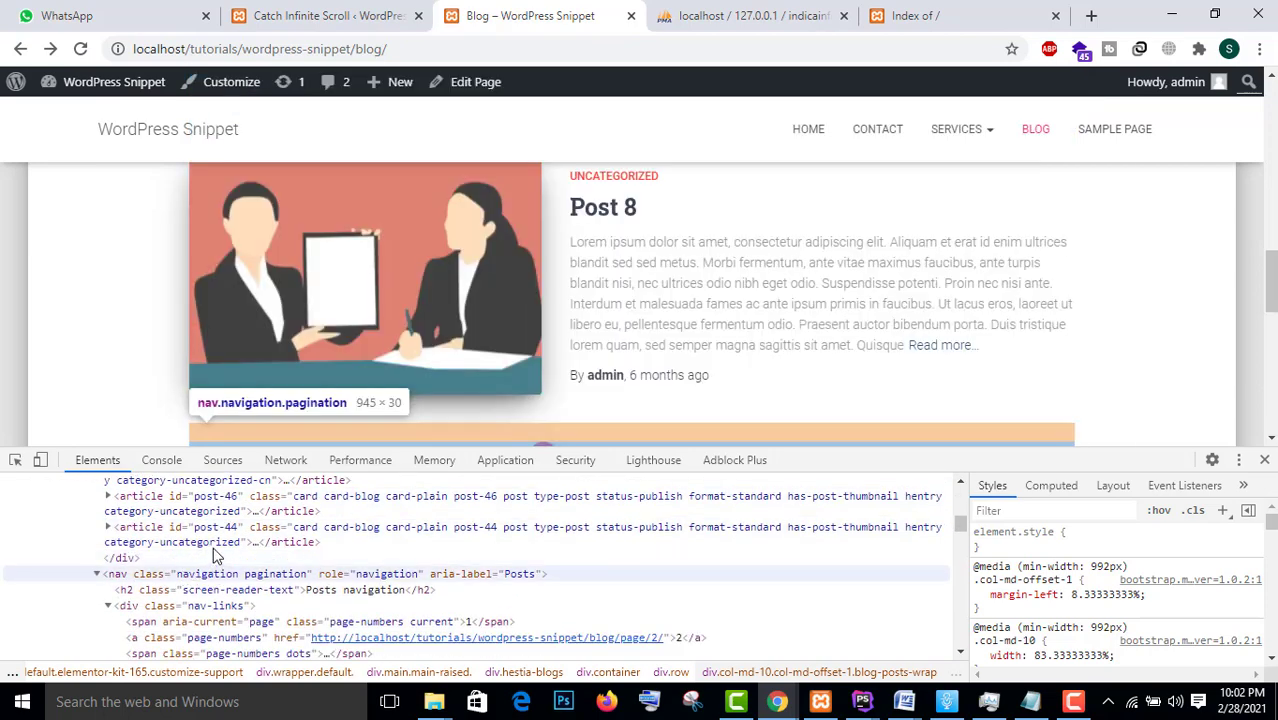
scroll(210, 578, up, 2)
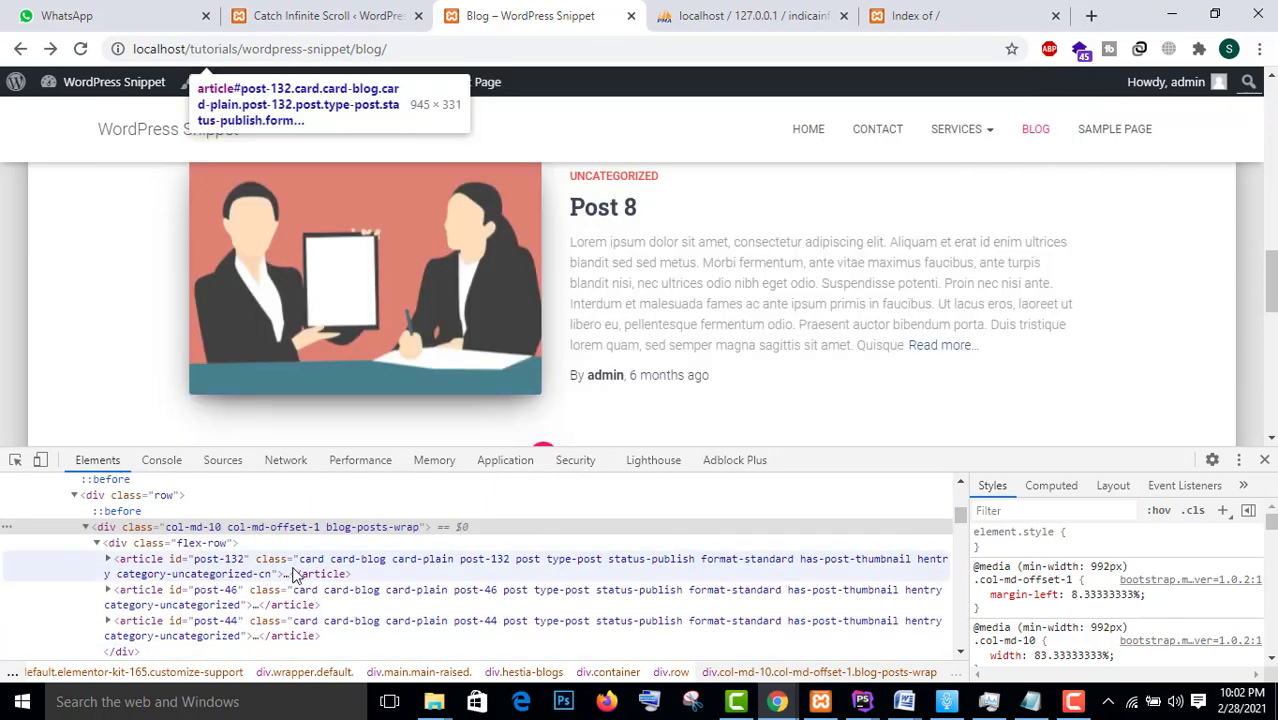
Pick out the card-blog class in the first post article's markup and set the Item Selector in the Catch Infinite Scroll settings to .card-blog
double_click(362, 564)
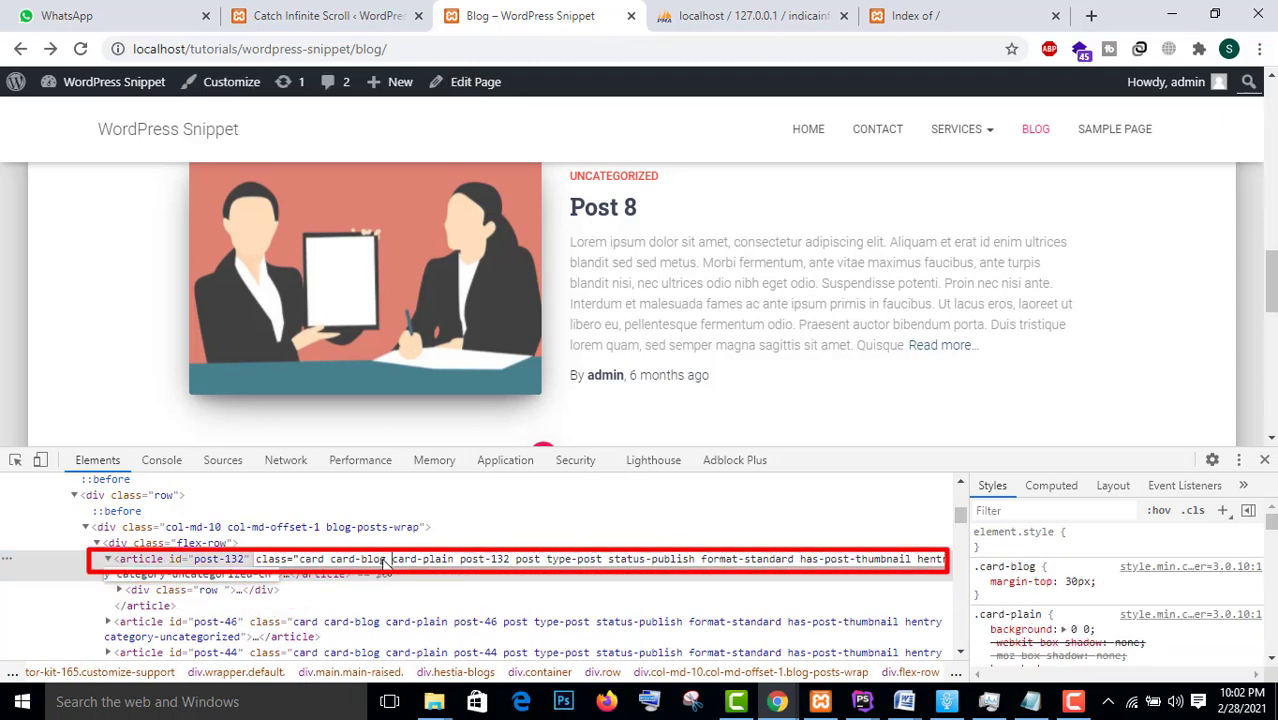
drag(385, 561, 348, 565)
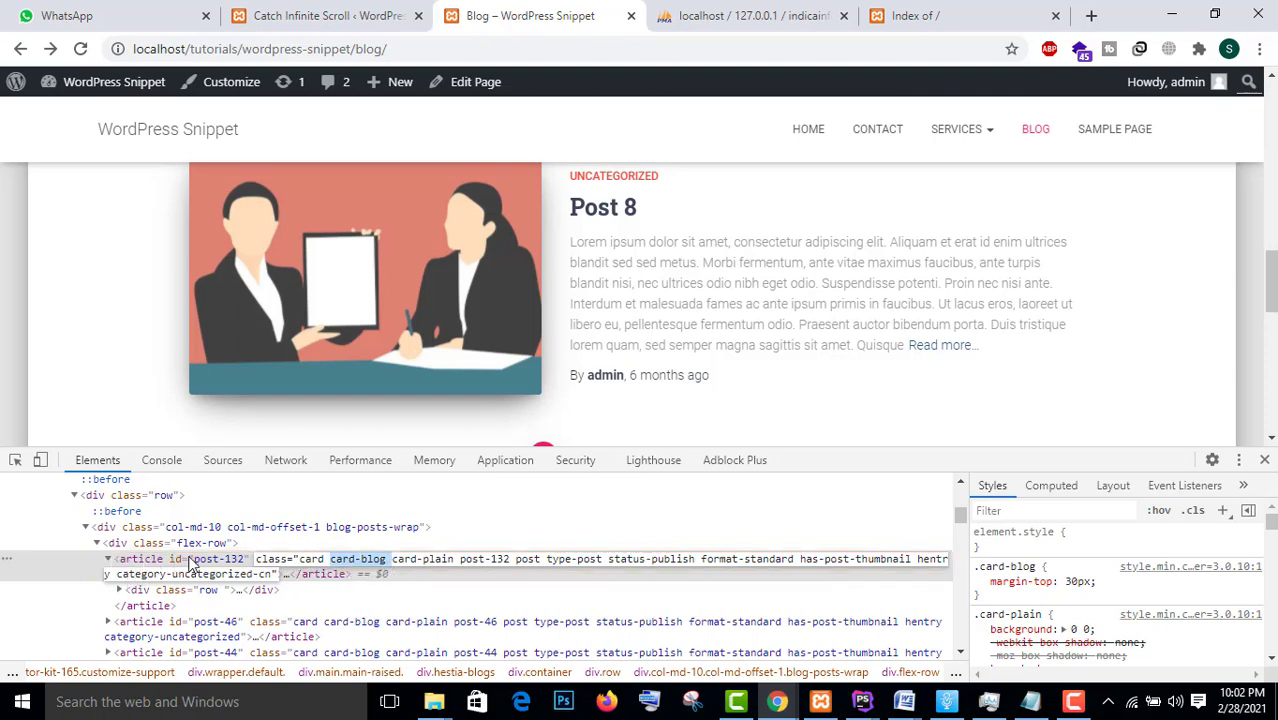
click(375, 15)
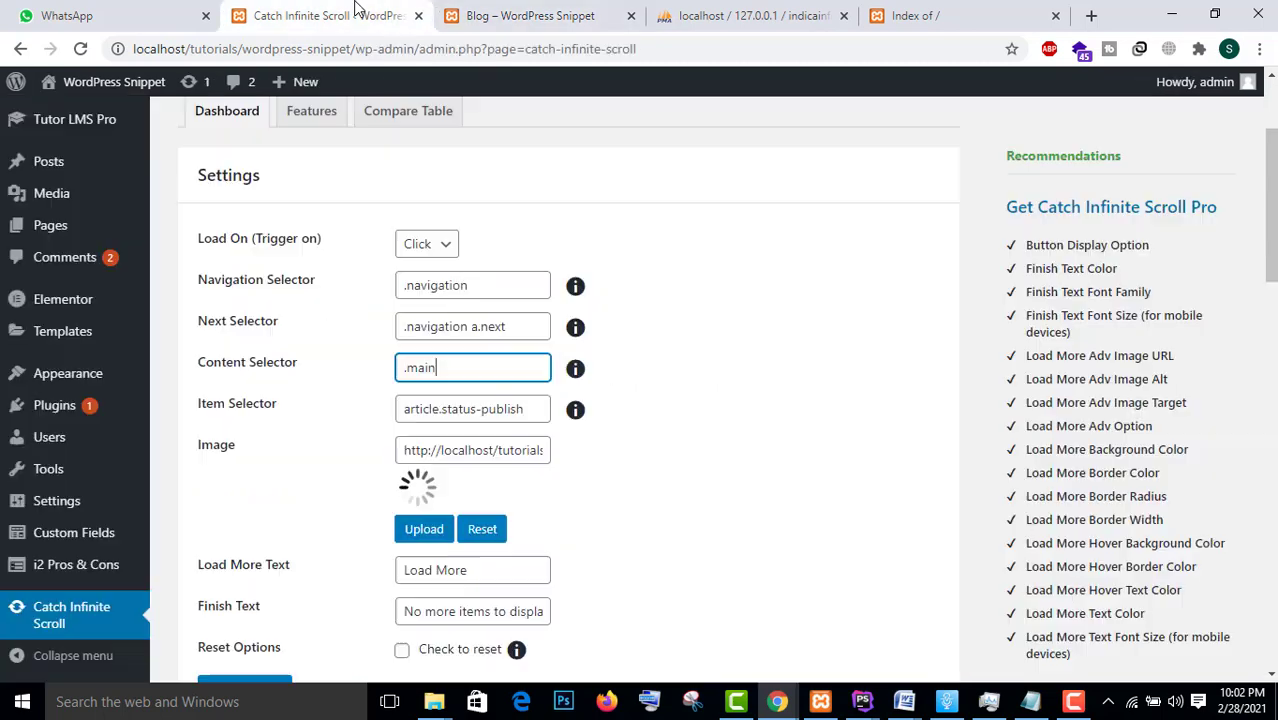
click(465, 409)
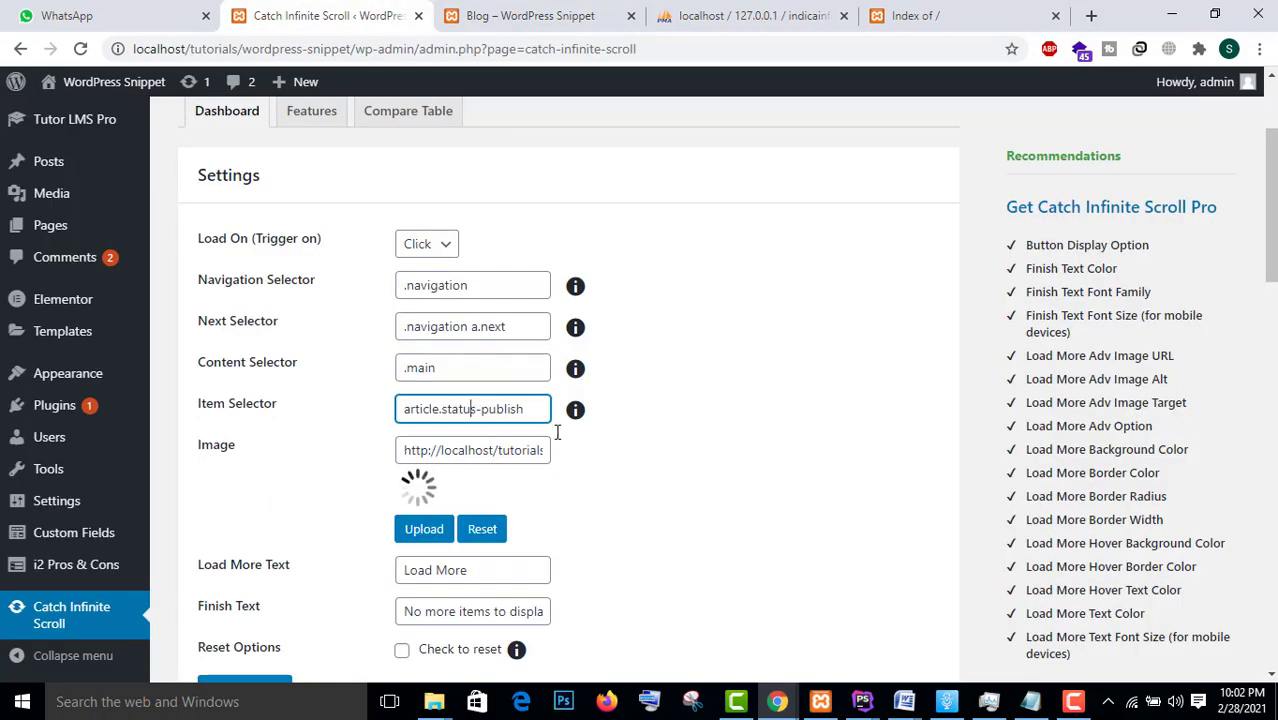
key(ctrl+a)
key(BackSpace)
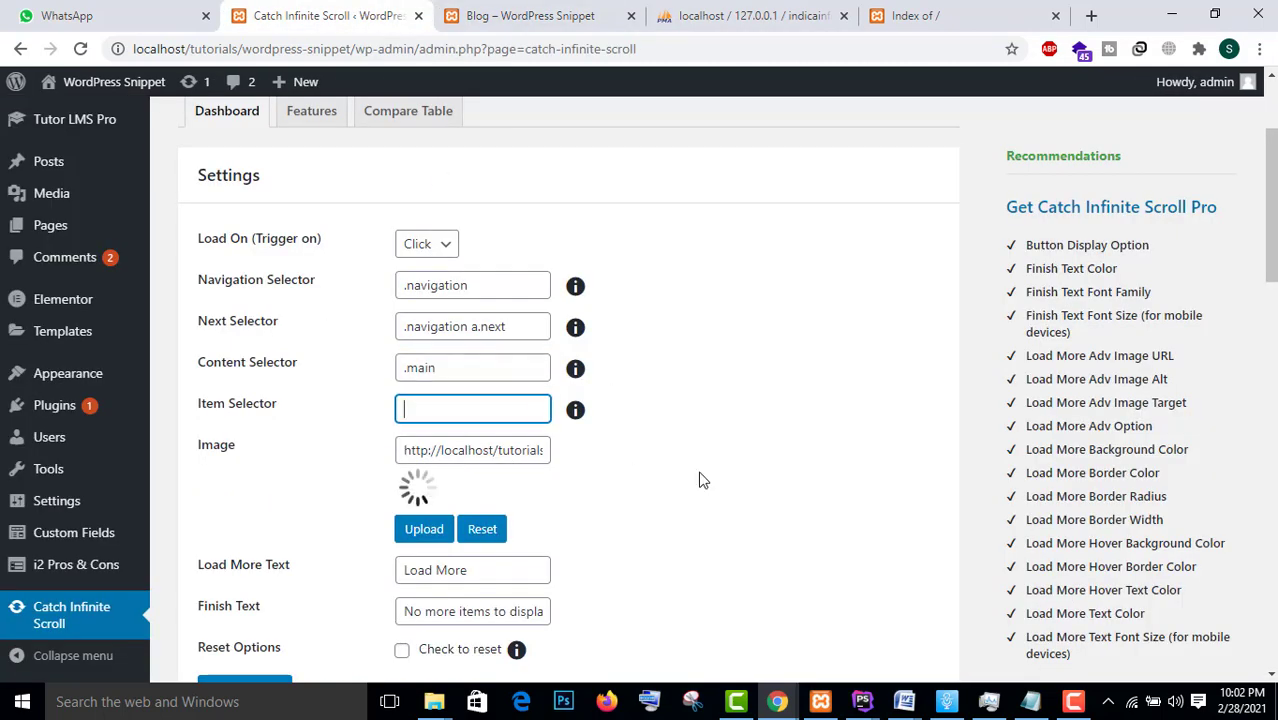
key(Down)
key(Return)
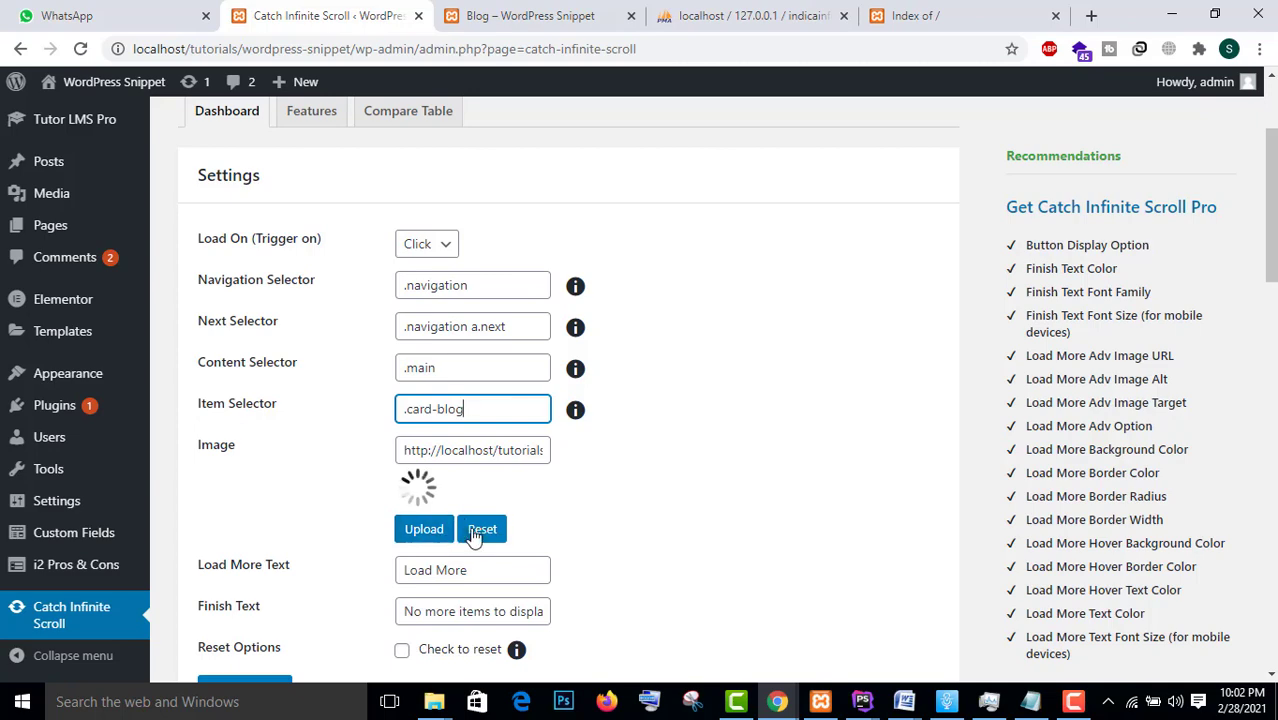
Save the Catch Infinite Scroll settings, keeping Load More as the Load More Text
scroll(475, 537, down, 1)
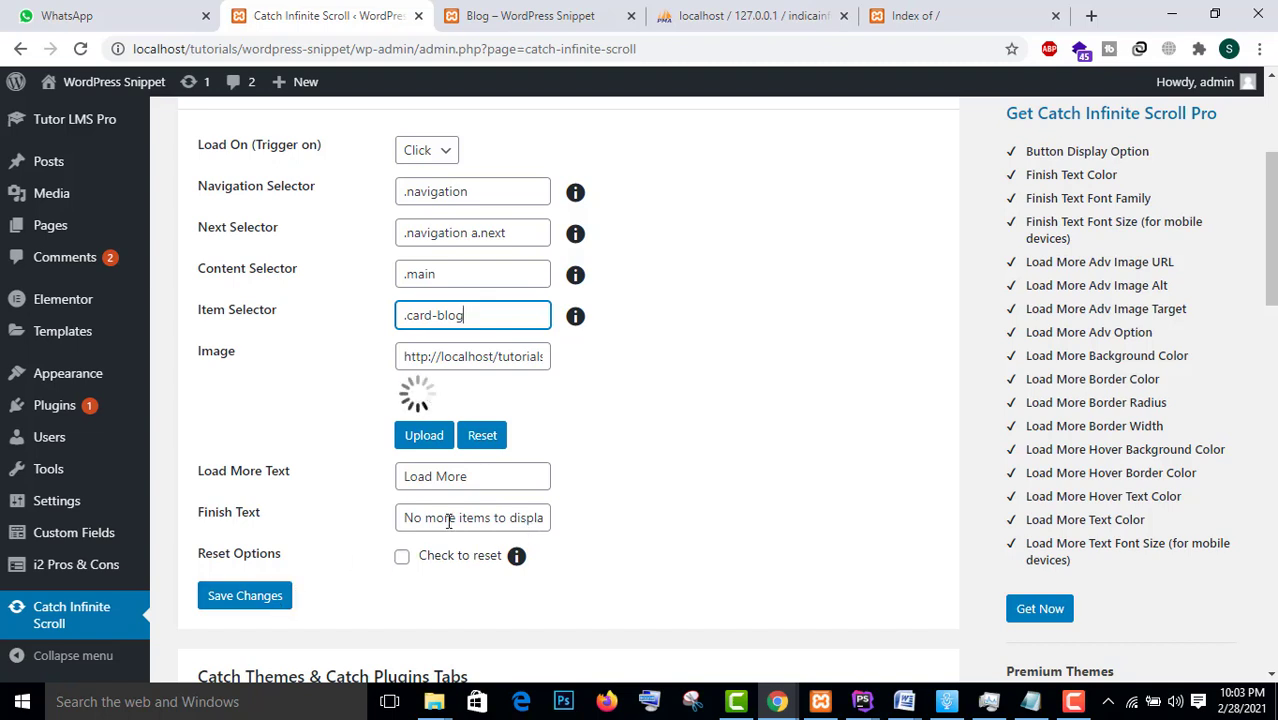
click(488, 478)
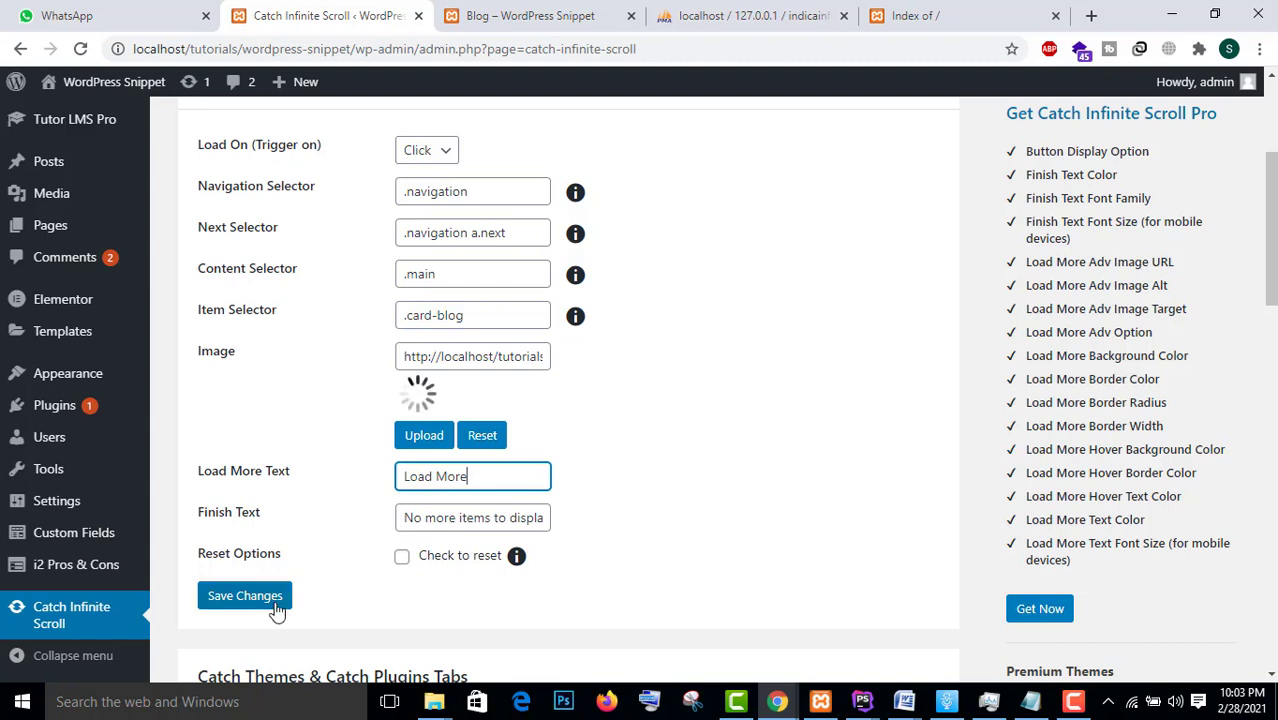
click(245, 596)
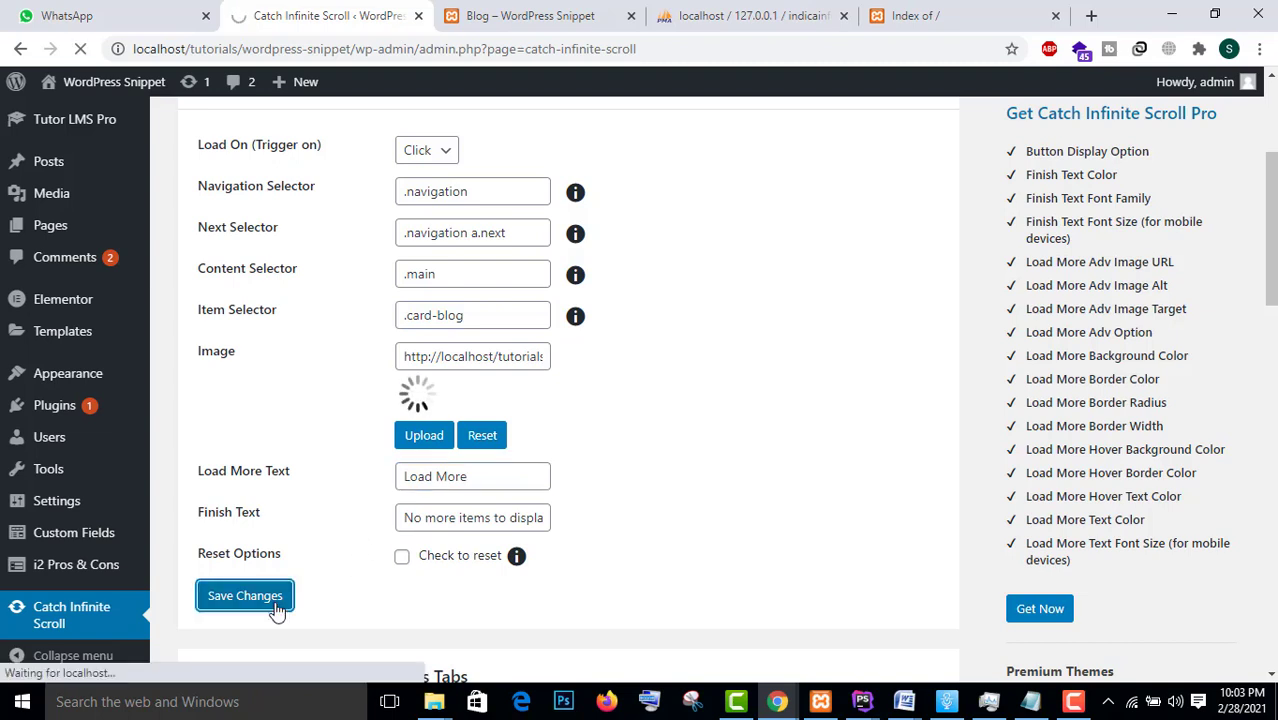
Reload the blog page and go to the end of its first batch of posts
click(507, 25)
click(456, 48)
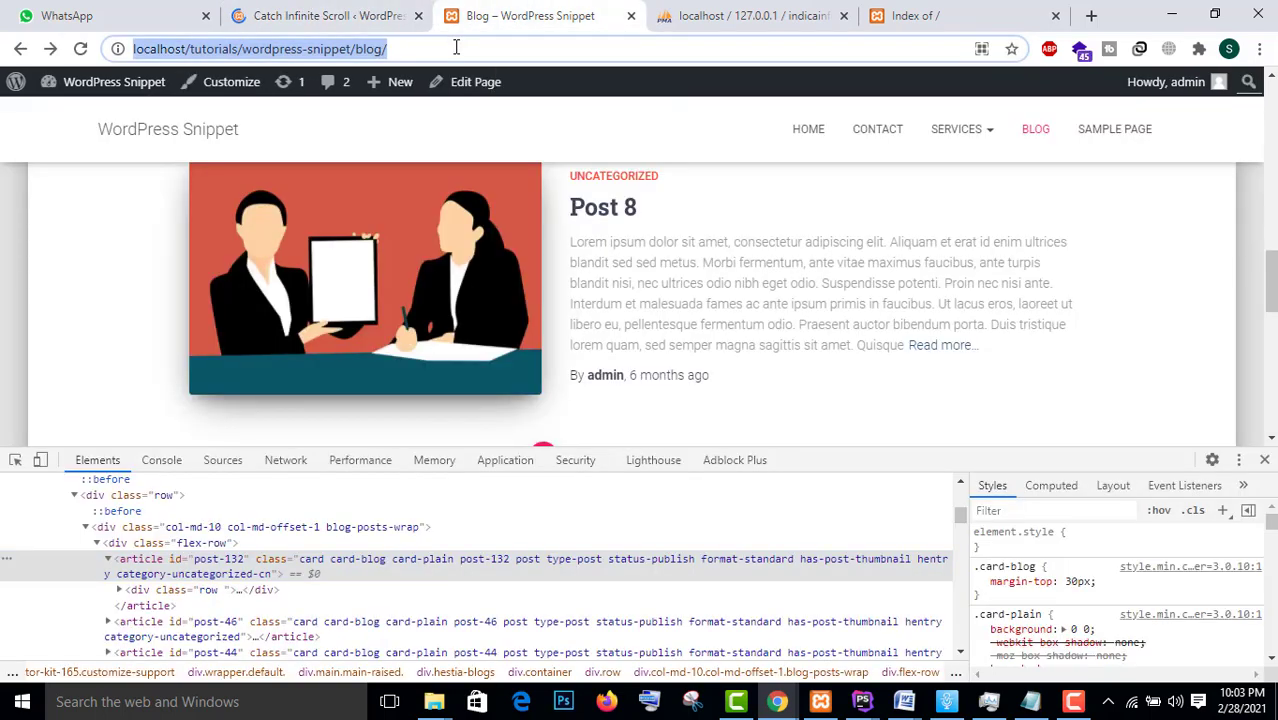
key(Return)
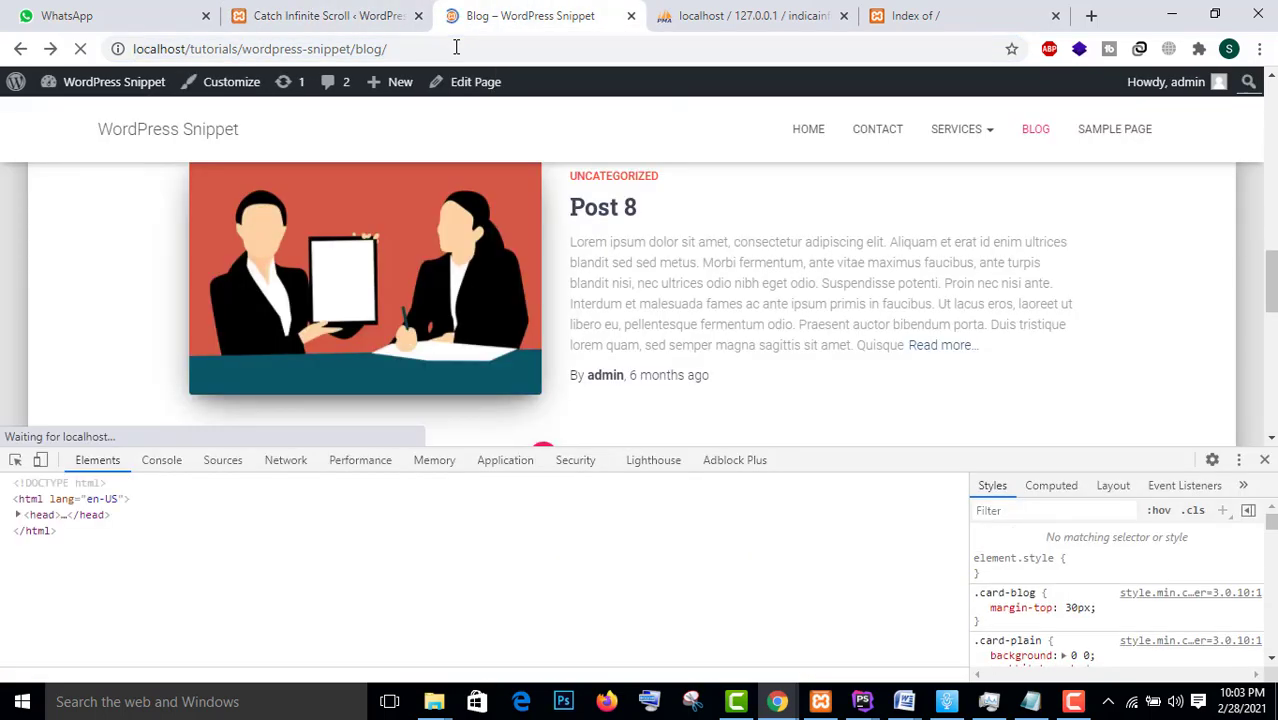
scroll(600, 243, down, 2)
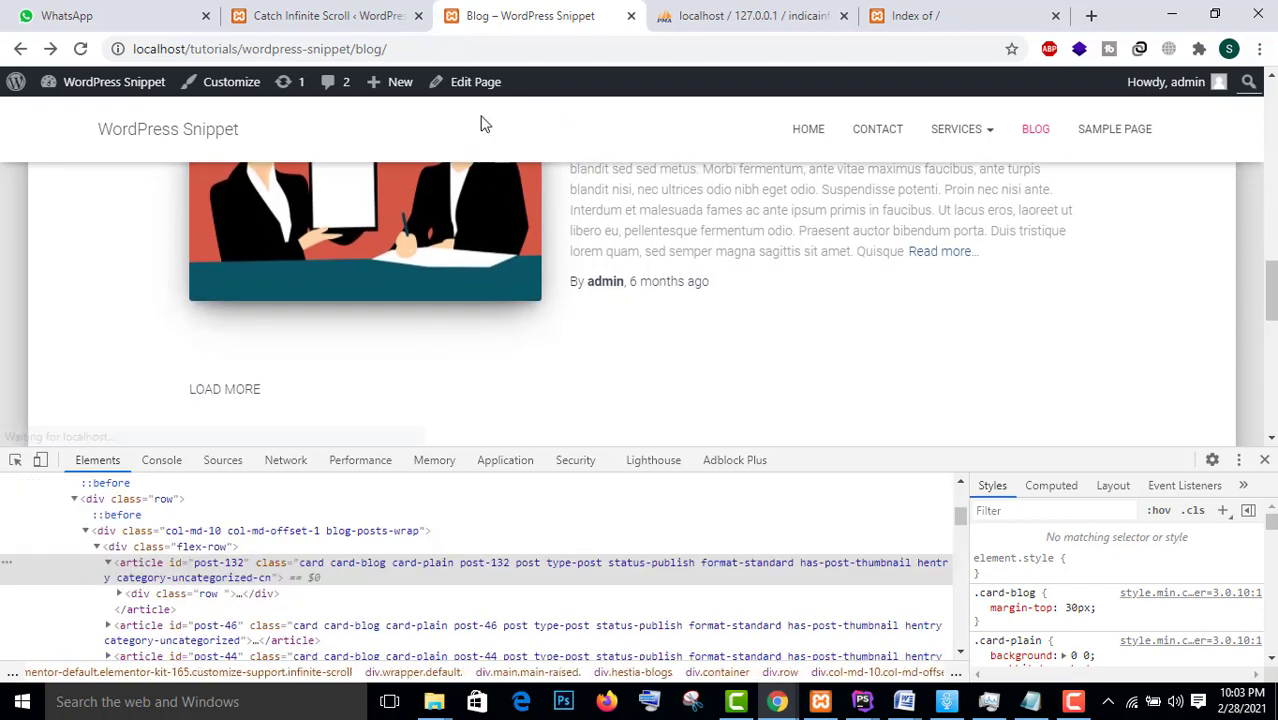
click(85, 50)
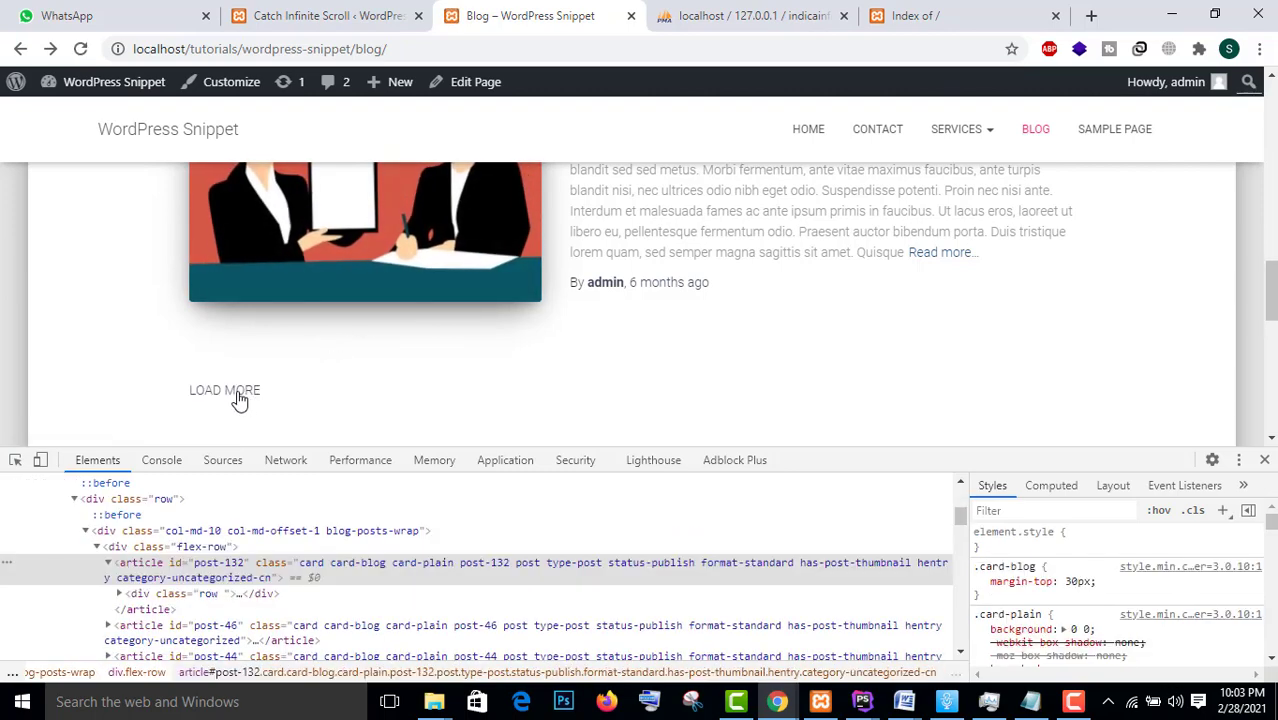
Test Load More on the blog page twice, going through the added posts each time
click(239, 399)
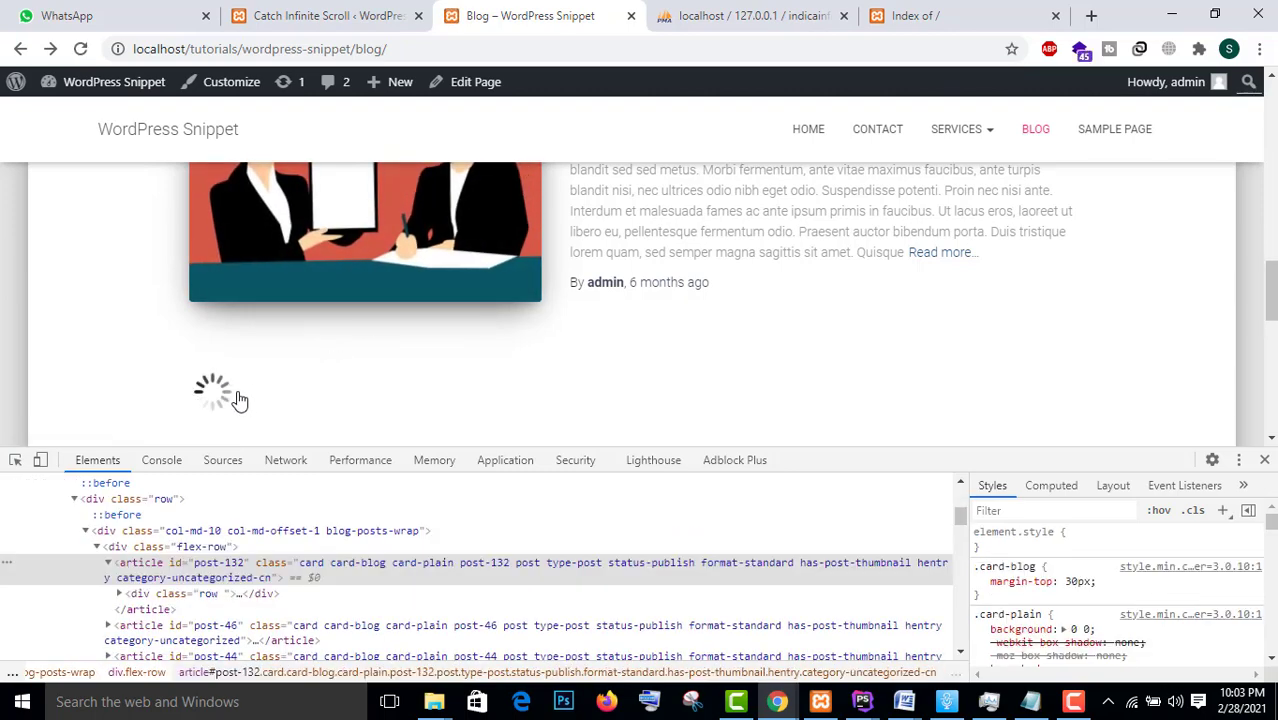
scroll(337, 356, down, 5)
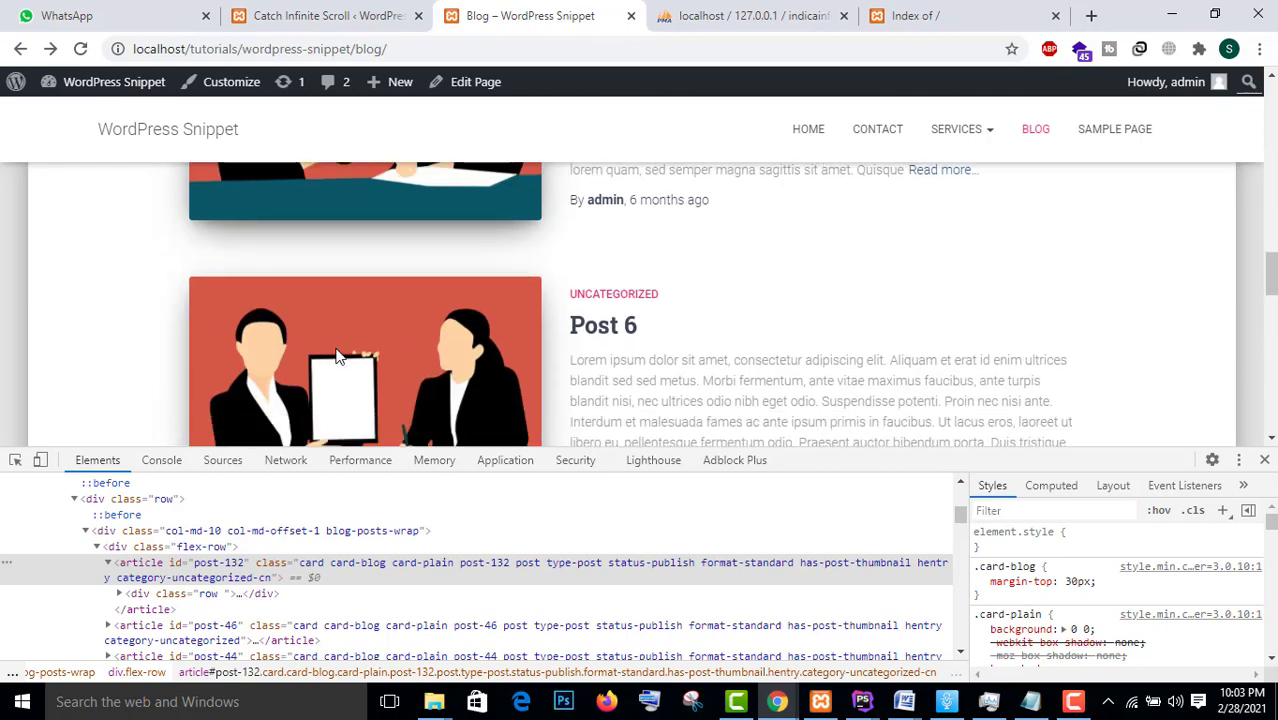
scroll(337, 356, down, 5)
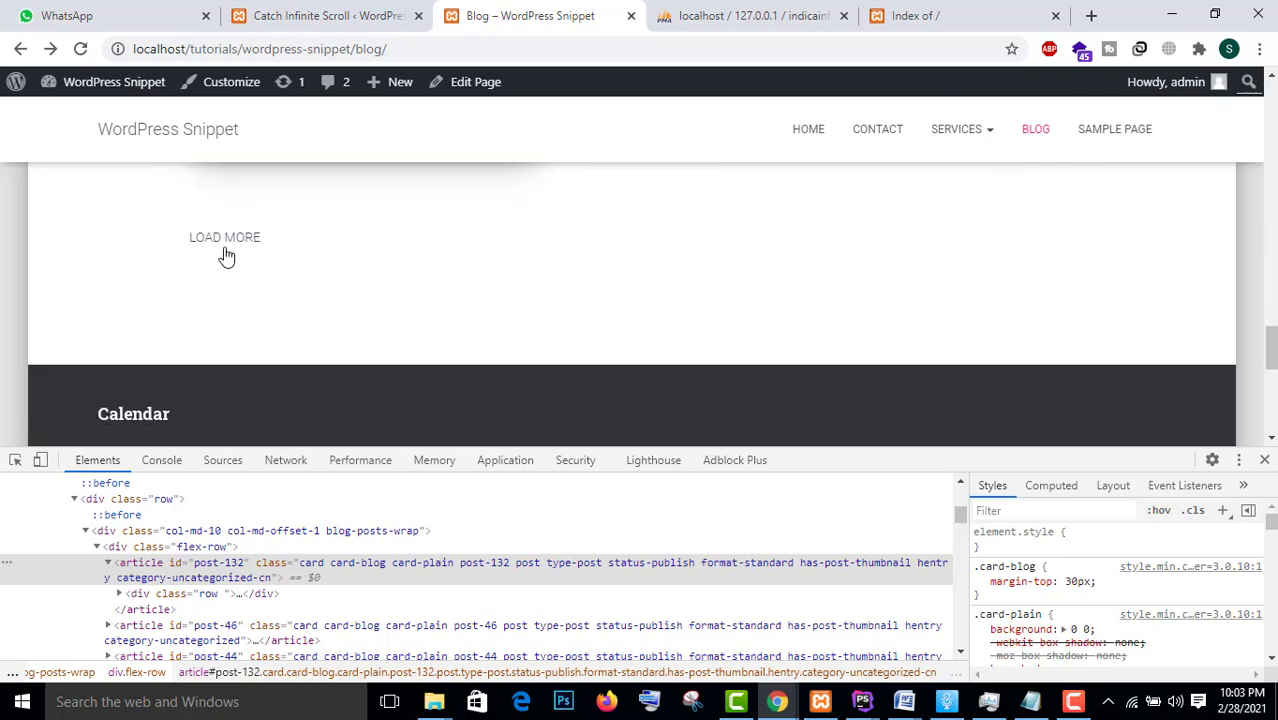
click(226, 240)
scroll(552, 271, down, 4)
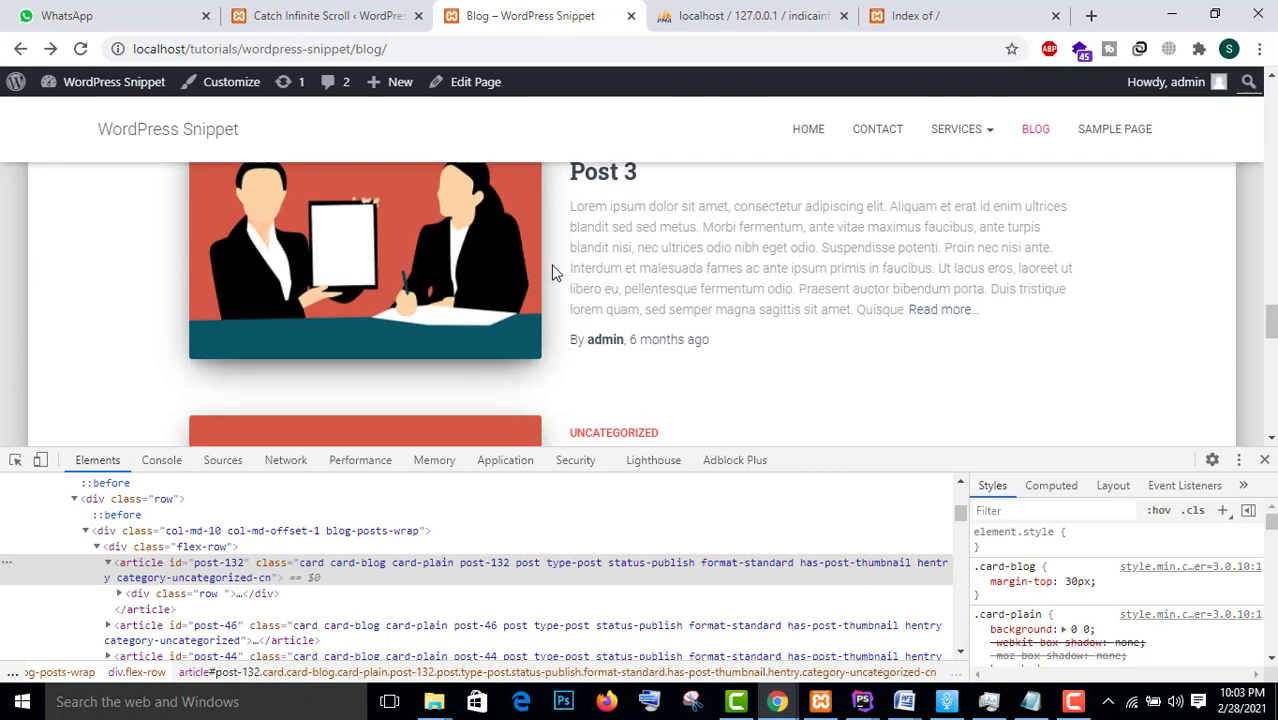
Set Load On (Trigger on) to Scroll in the Catch Infinite Scroll settings and save the changes
key(ctrl+shift+Tab)
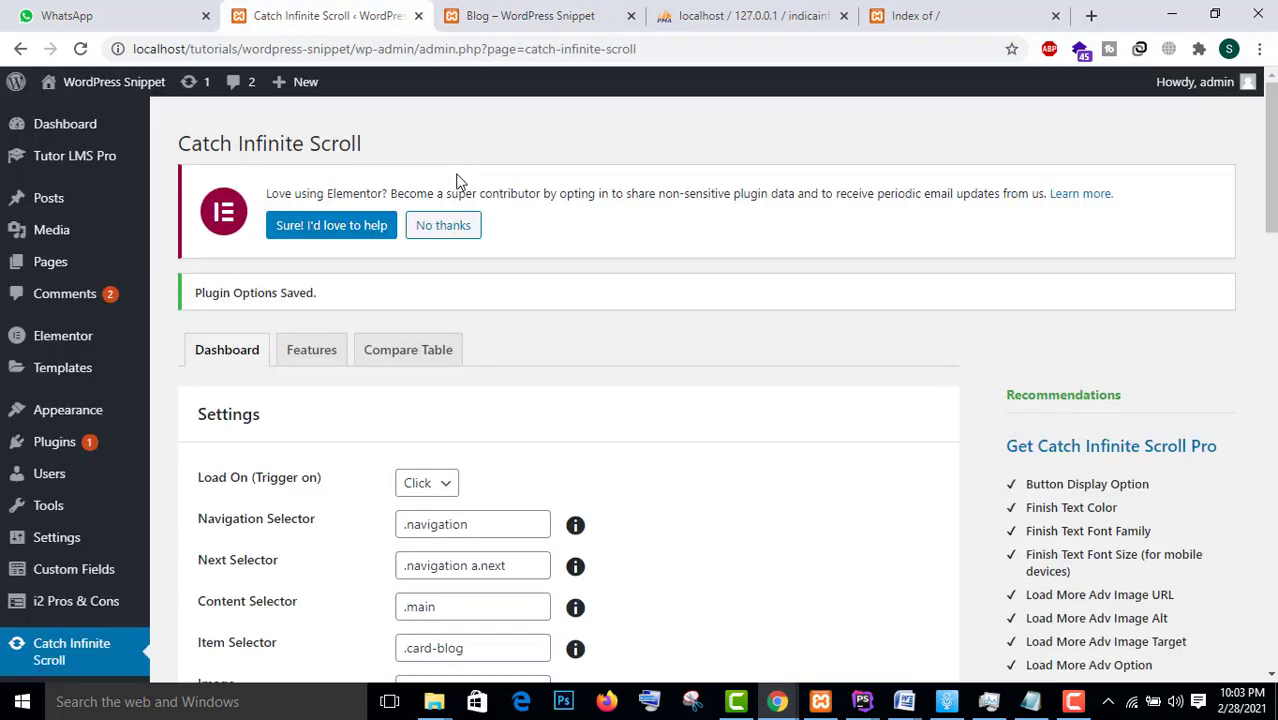
click(446, 484)
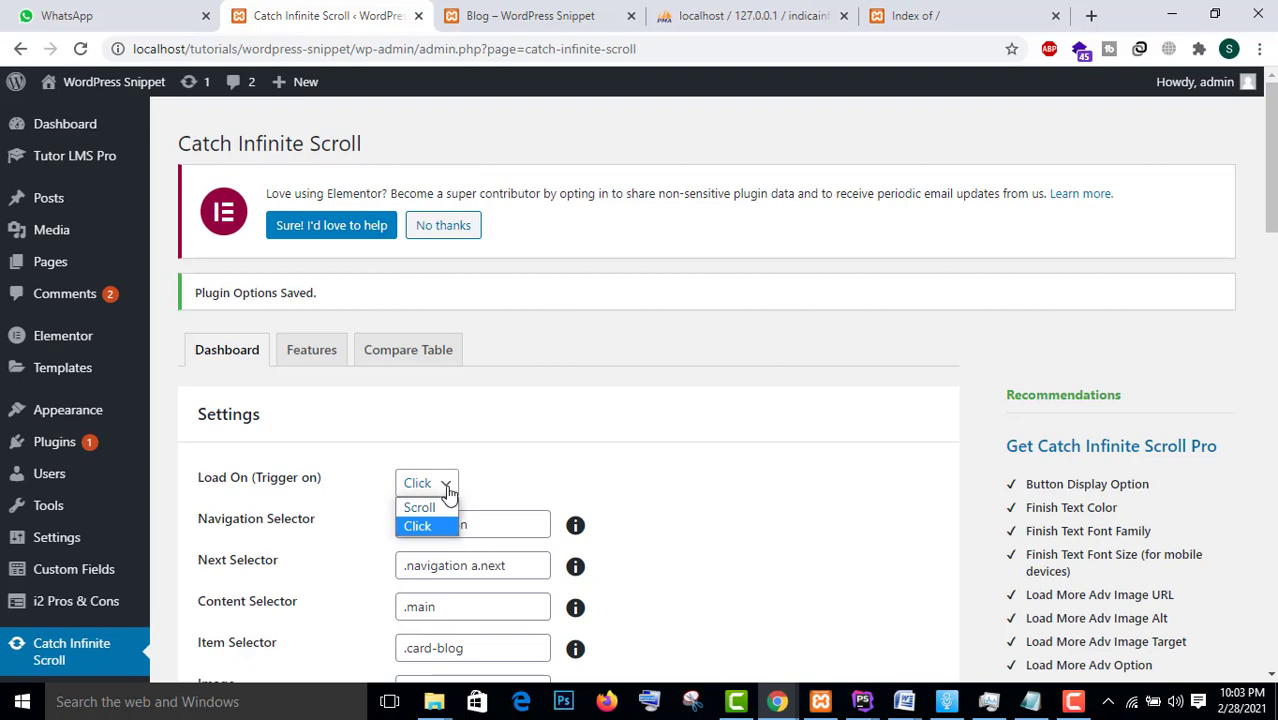
click(445, 524)
key(Up)
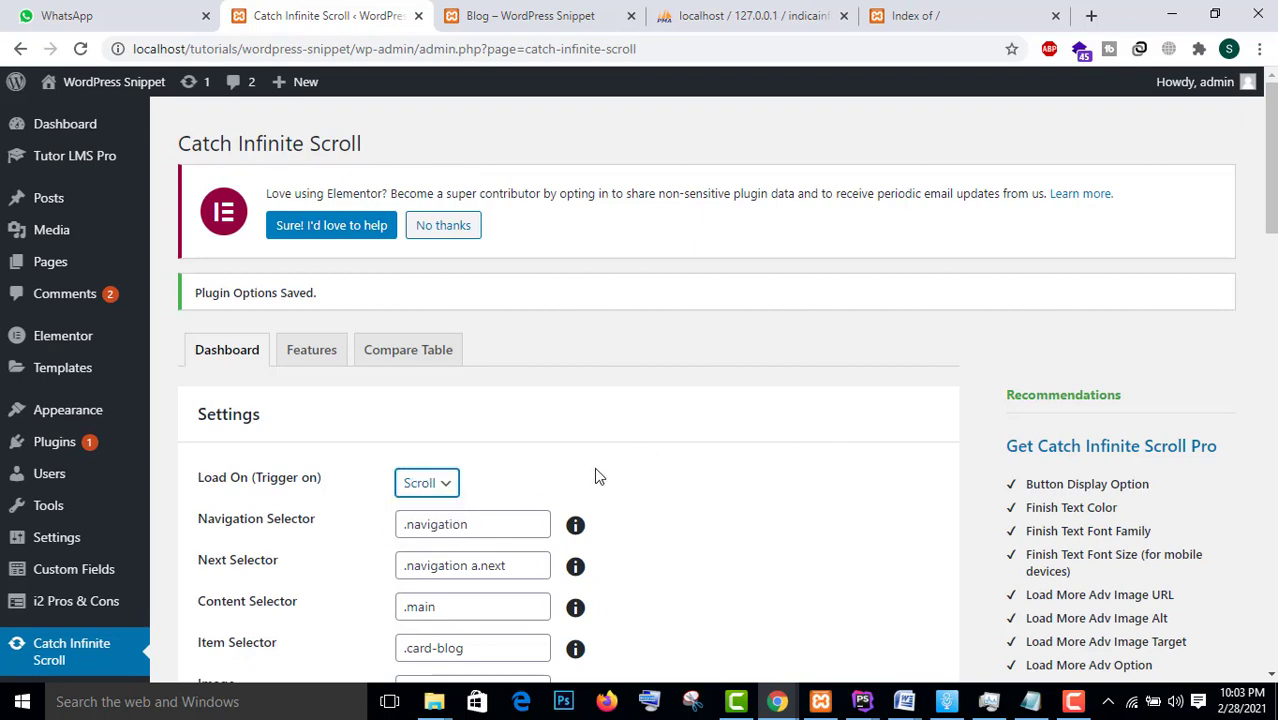
scroll(594, 477, down, 3)
click(244, 610)
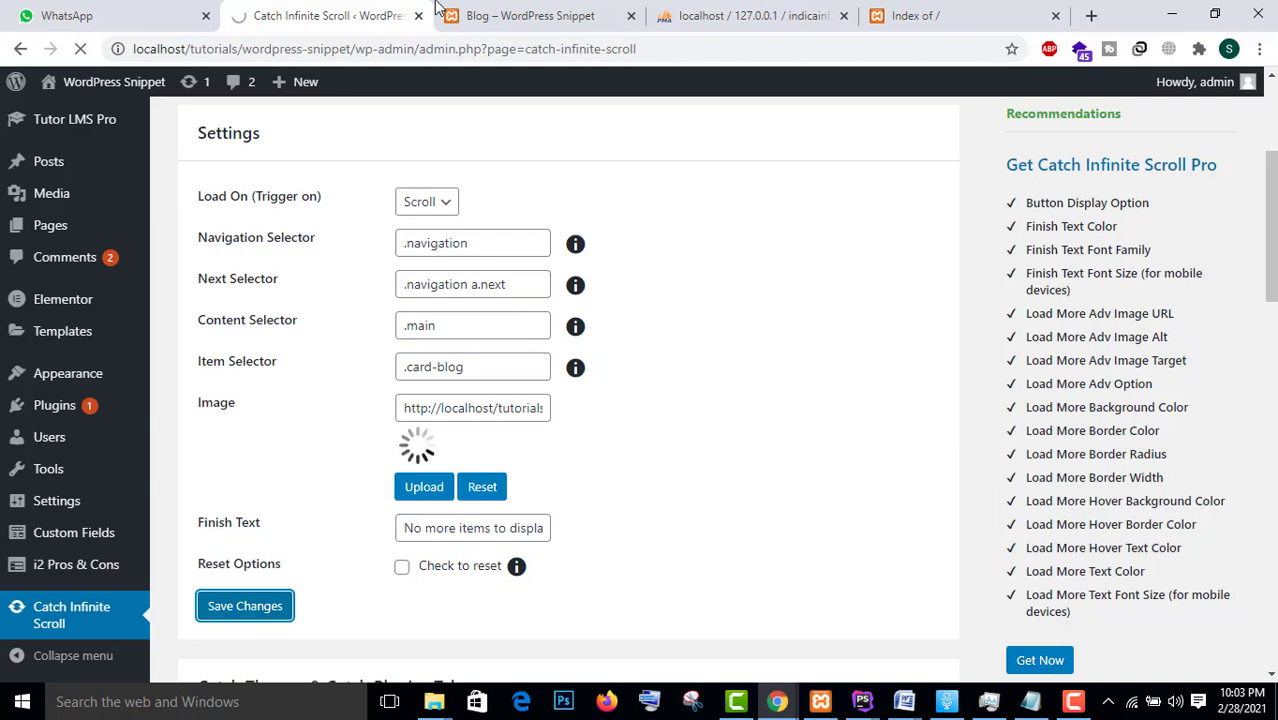
Close the developer tools on the blog page and reload the page from its top
click(540, 15)
drag(1271, 321, 1271, 94)
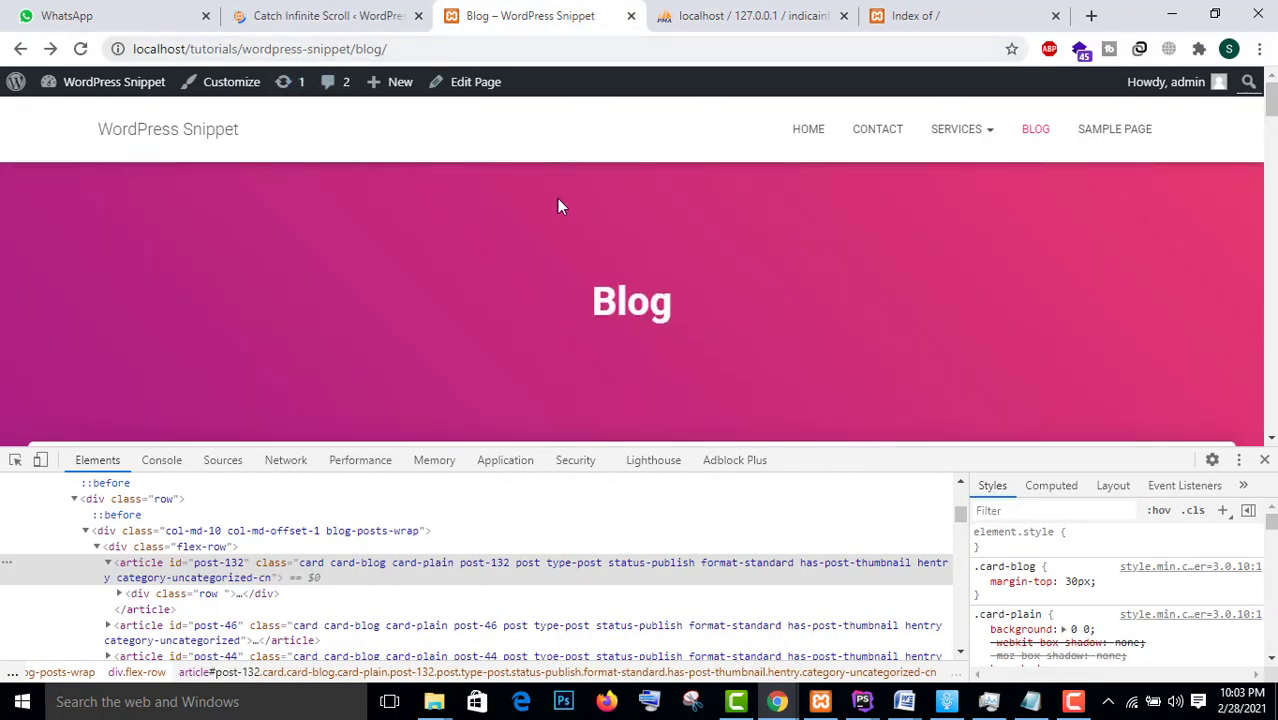
click(1264, 459)
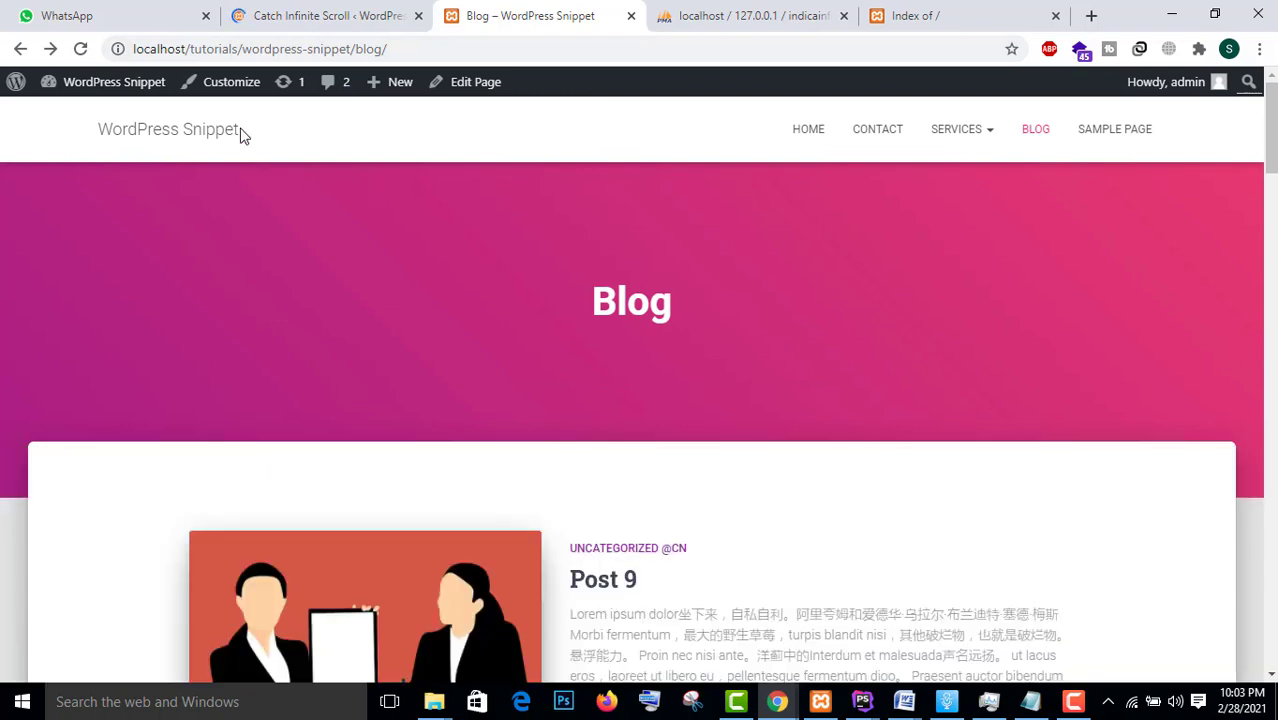
click(80, 48)
Go through the blog page to its end to check automatic post loading on scroll, and return to the first post
scroll(690, 280, down, 3)
scroll(693, 288, down, 5)
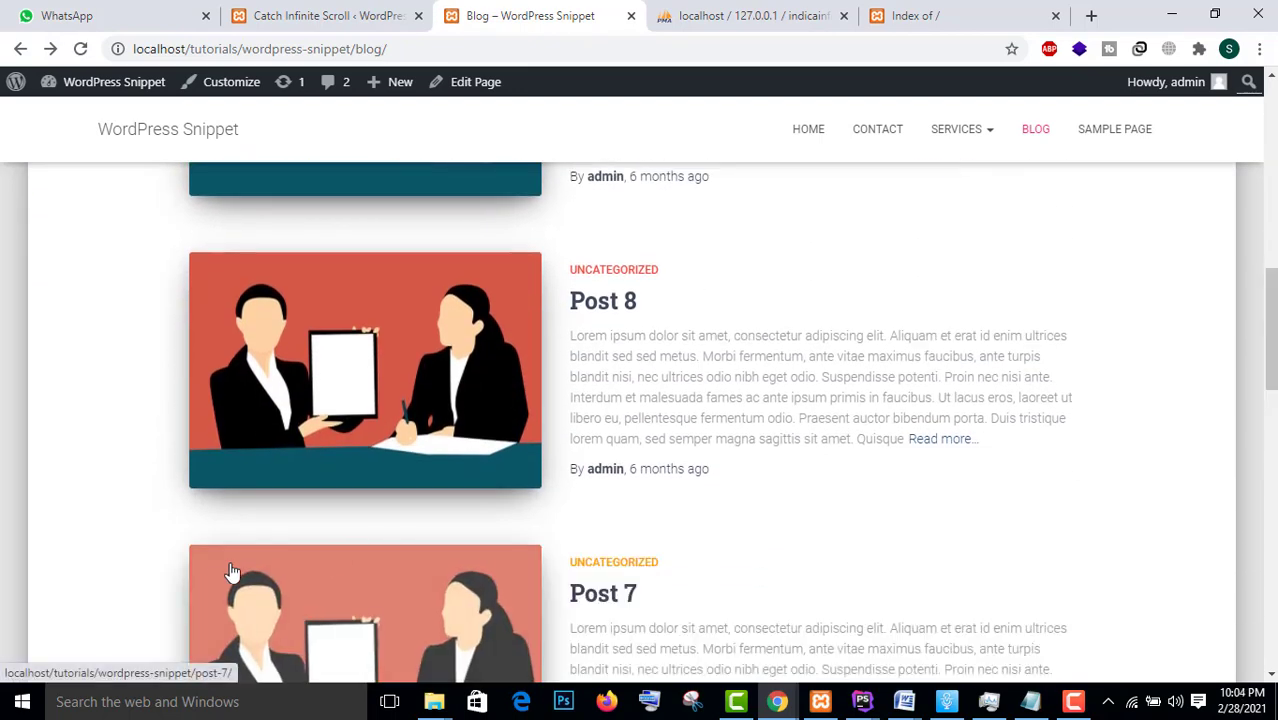
scroll(606, 496, down, 4)
scroll(606, 496, down, 7)
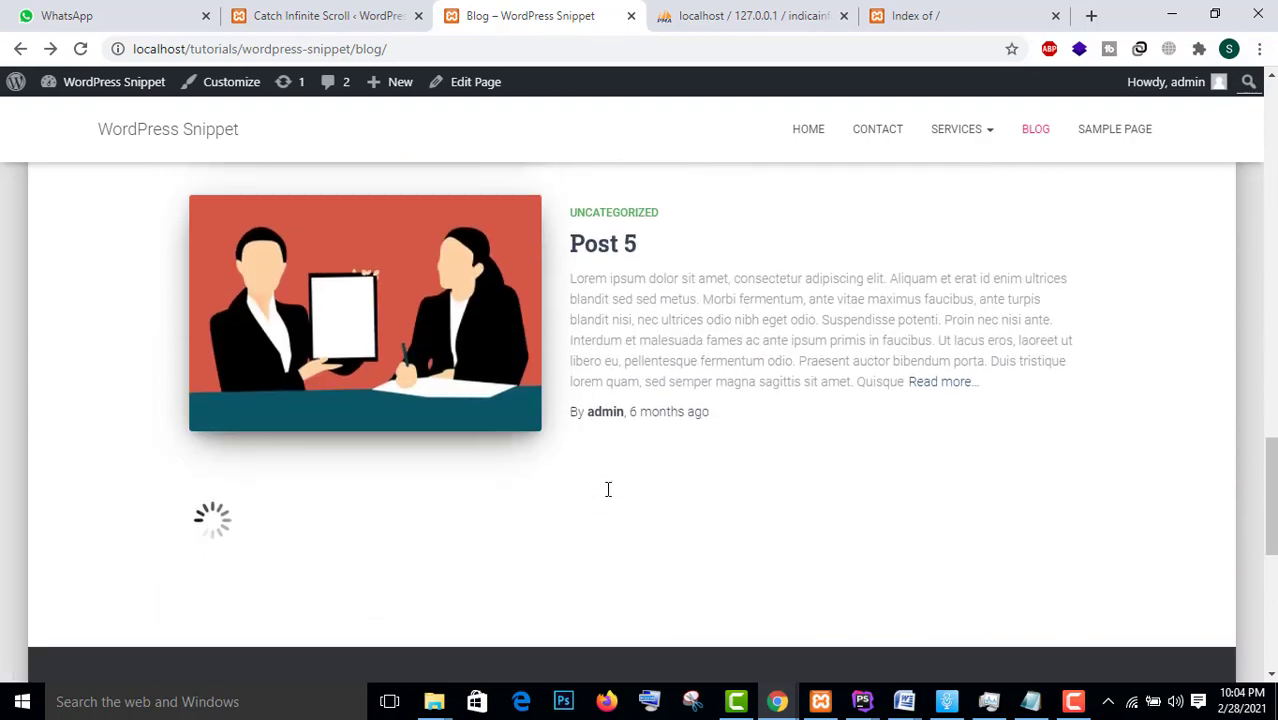
scroll(613, 493, down, 8)
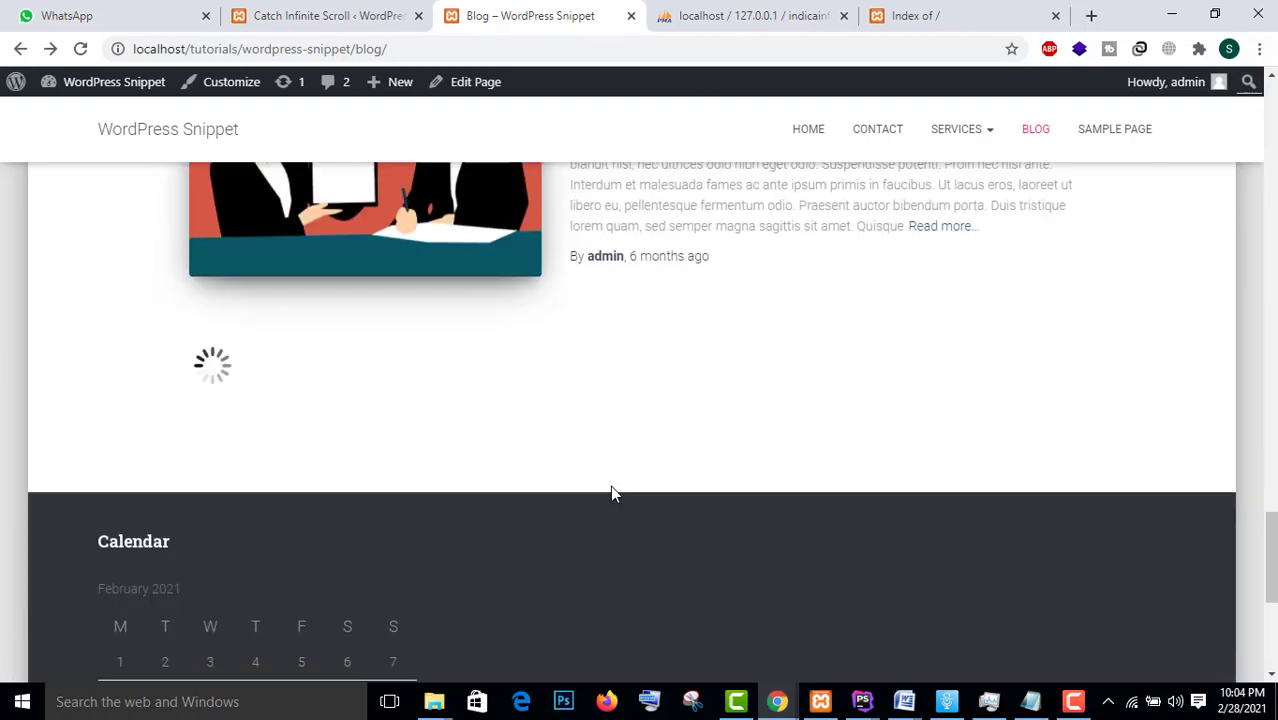
scroll(612, 490, down, 5)
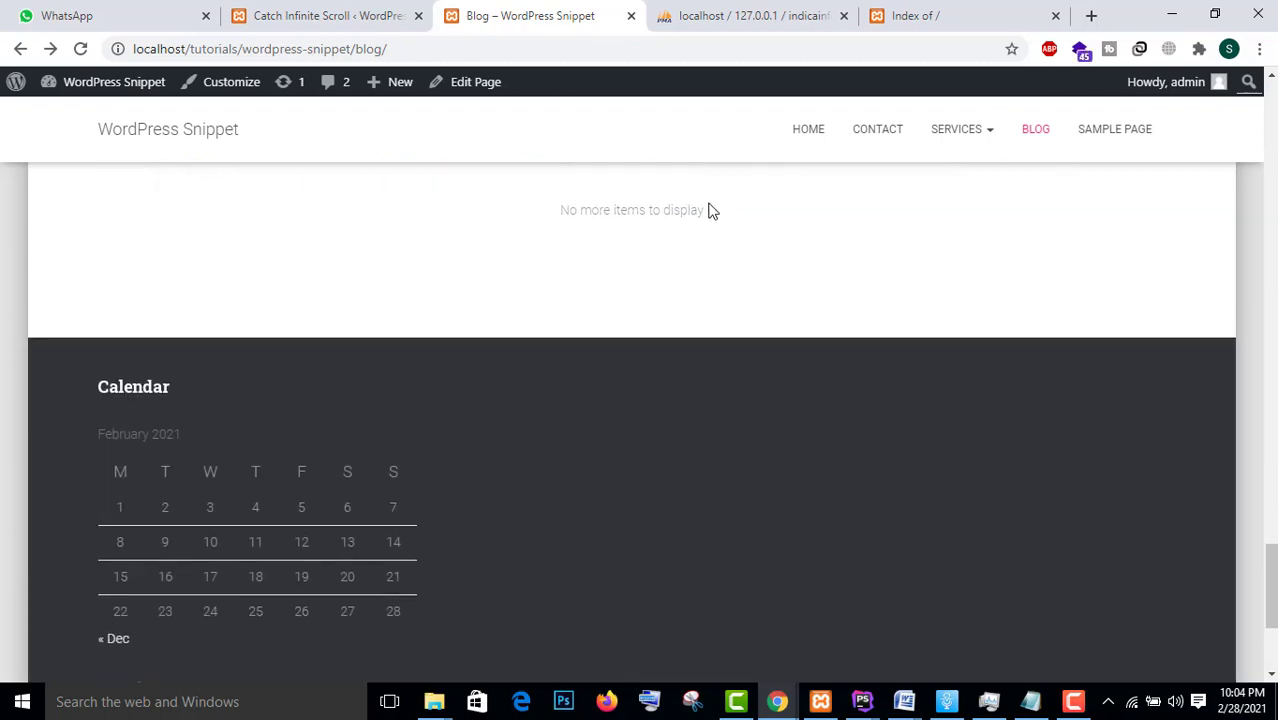
scroll(650, 331, up, 2)
scroll(650, 331, down, 3)
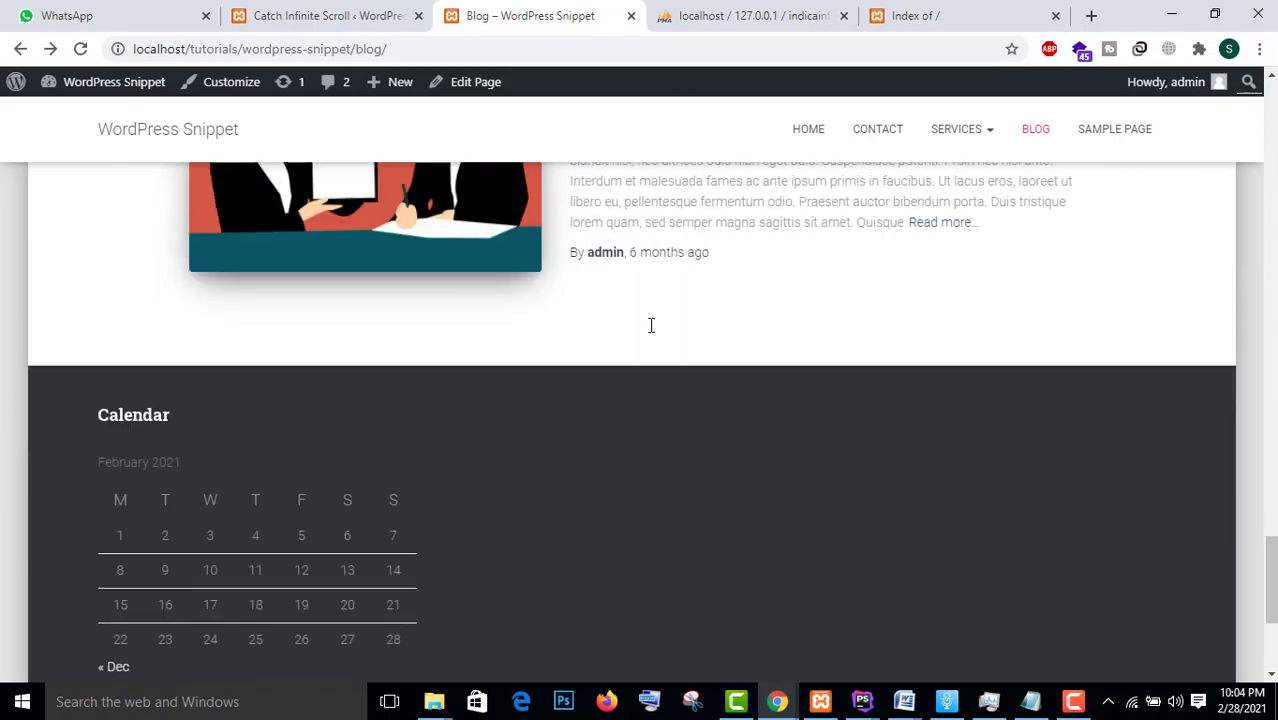
scroll(650, 331, up, 20)
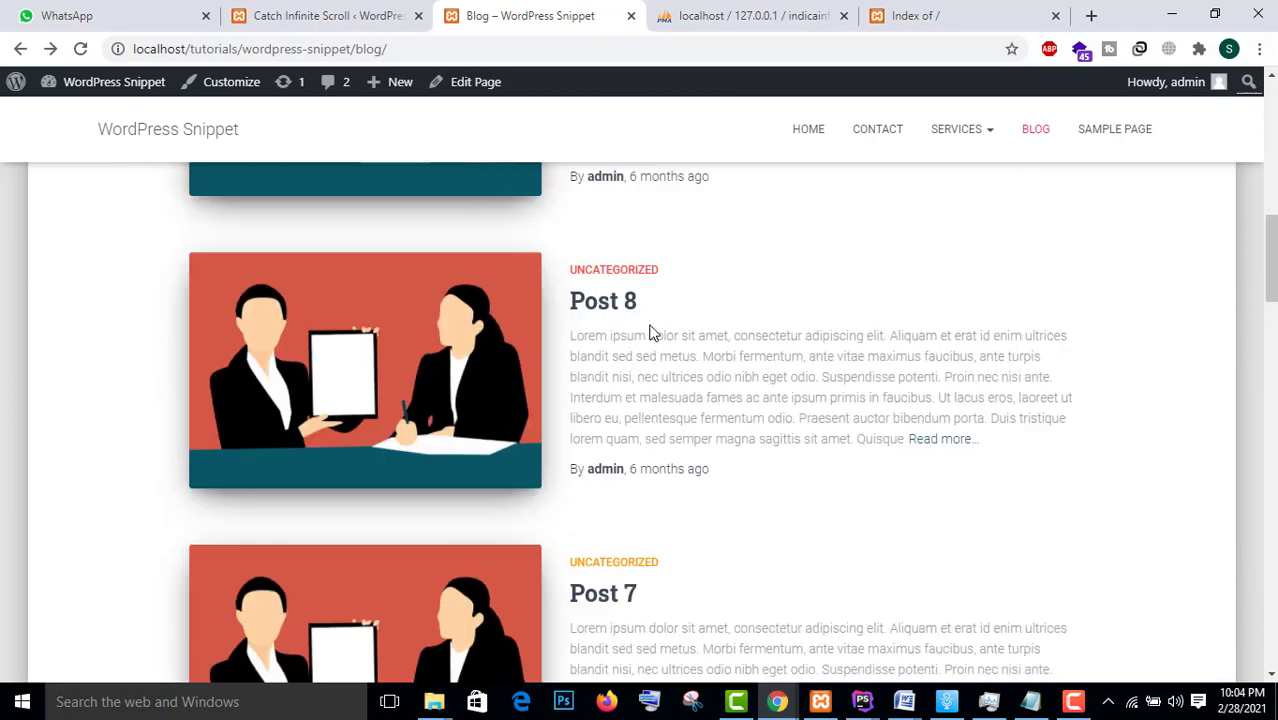
scroll(649, 331, up, 5)
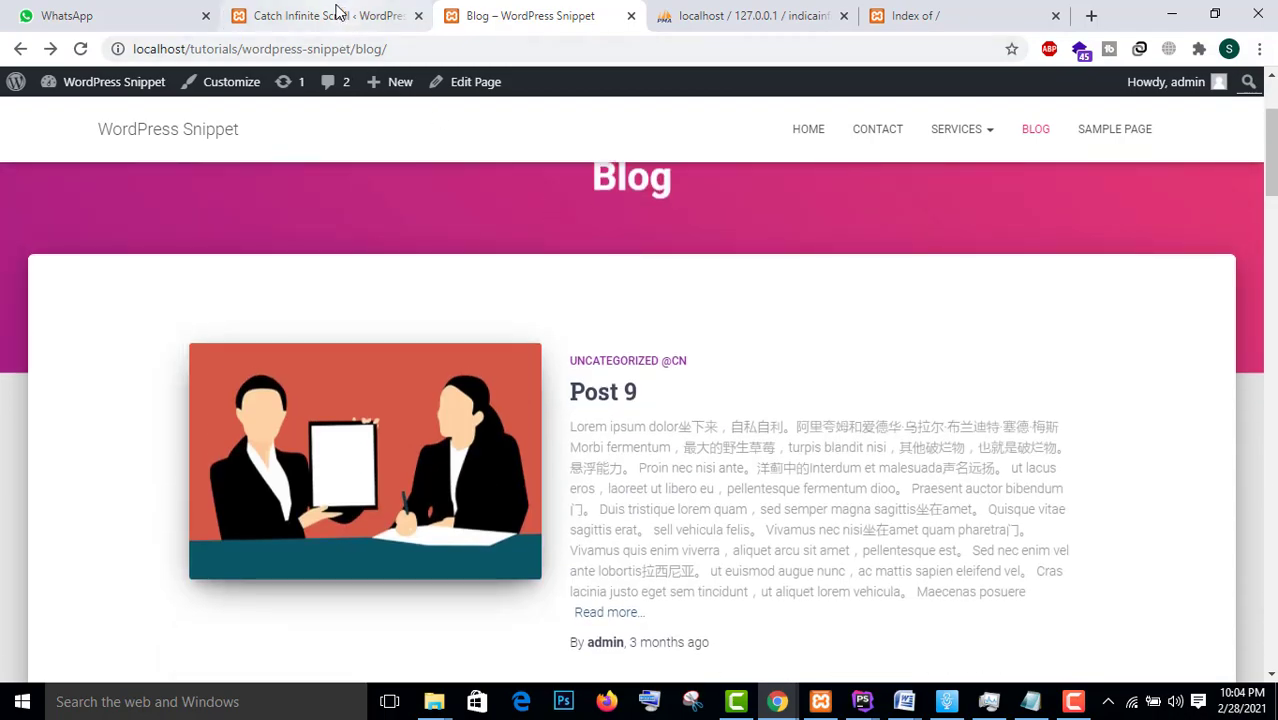
Open the installed plugins list from the Catch Infinite Scroll settings and look through it down to the last plugin
click(336, 12)
scroll(565, 397, down, 3)
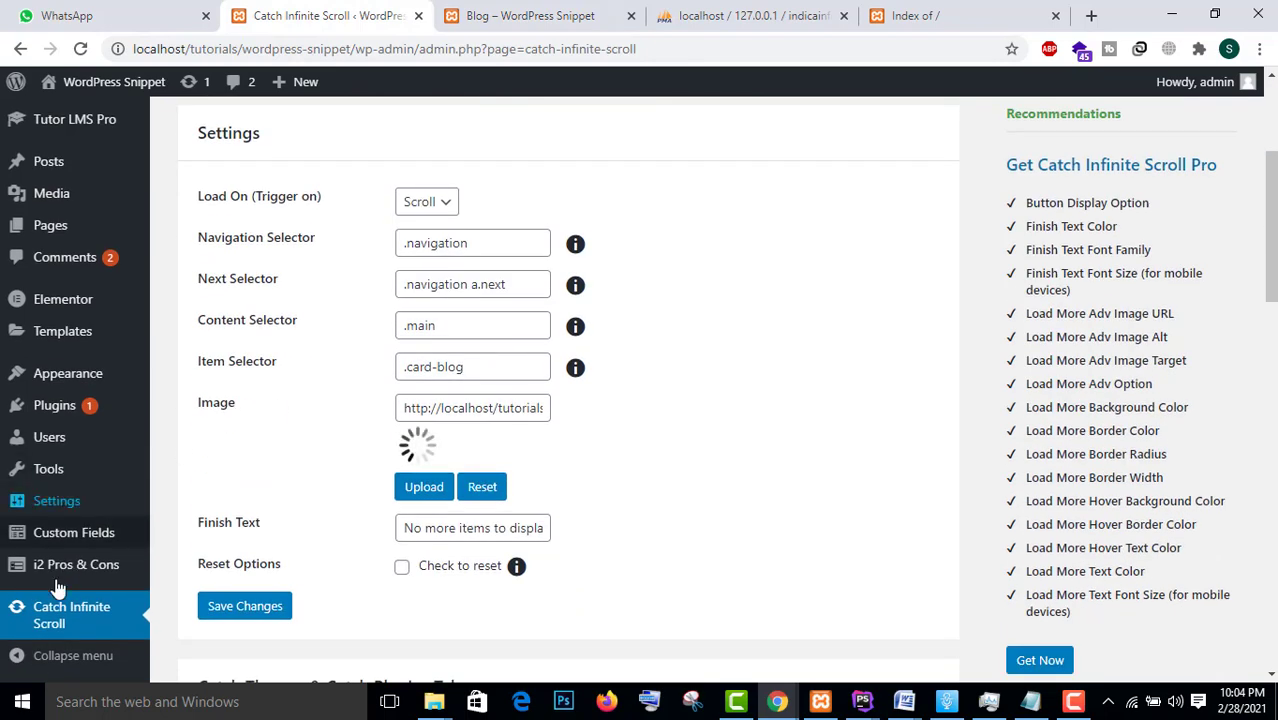
mouse_move(57, 400)
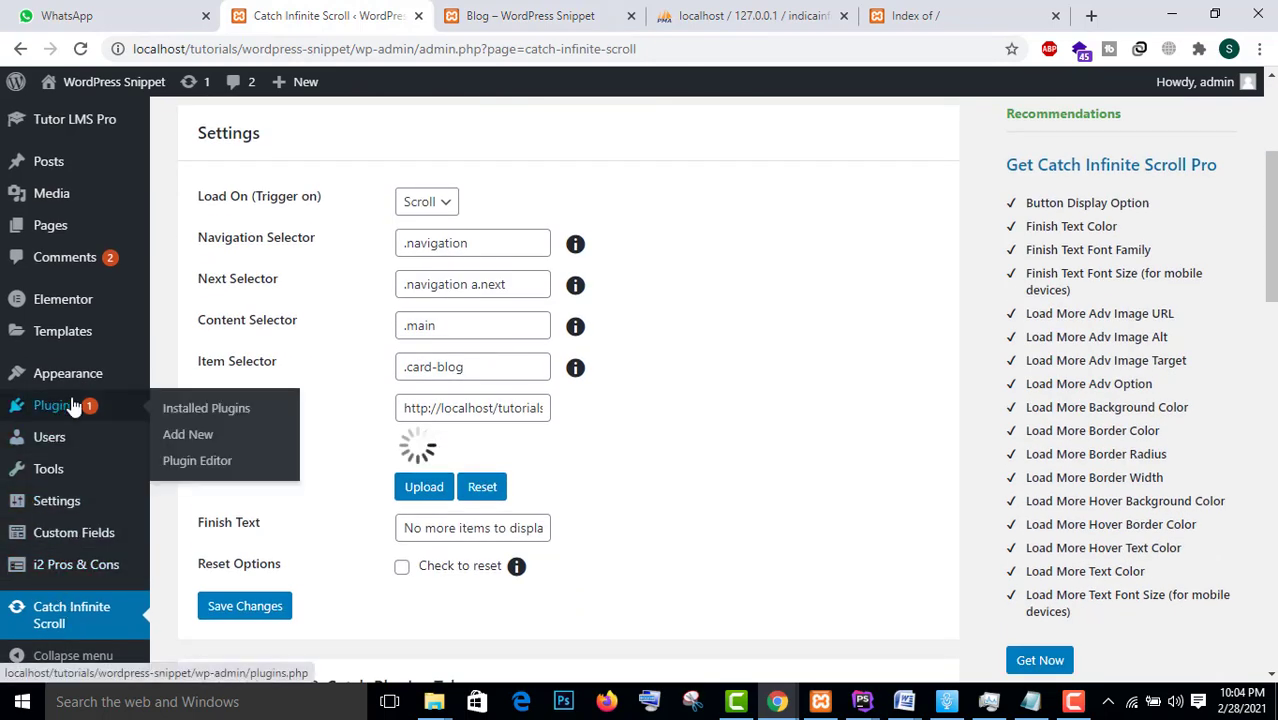
click(57, 400)
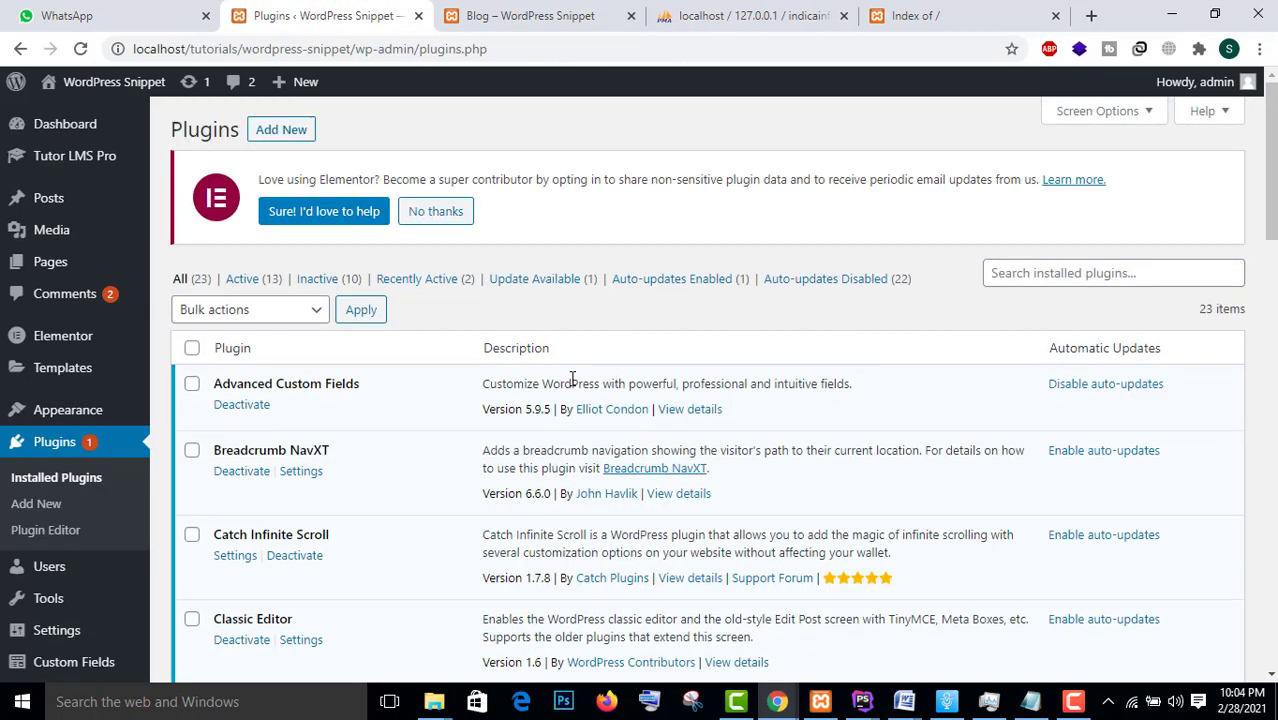
scroll(572, 378, down, 4)
scroll(312, 471, down, 8)
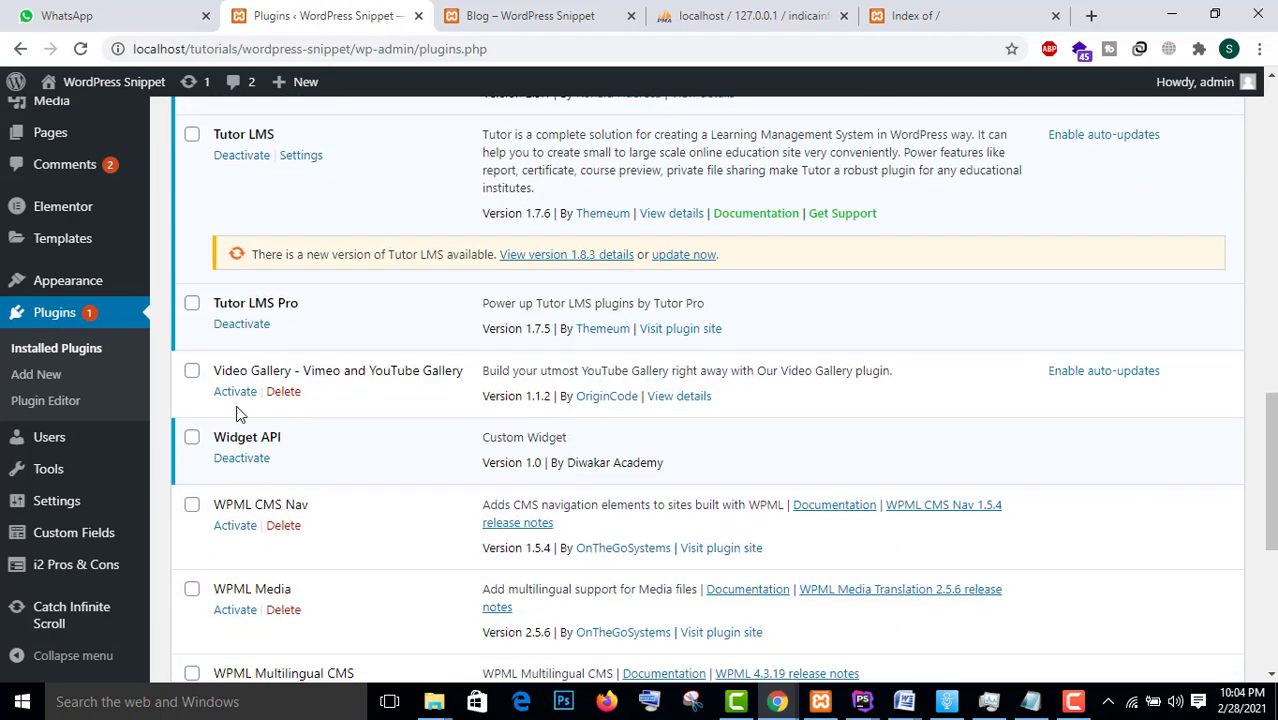
scroll(236, 412, down, 5)
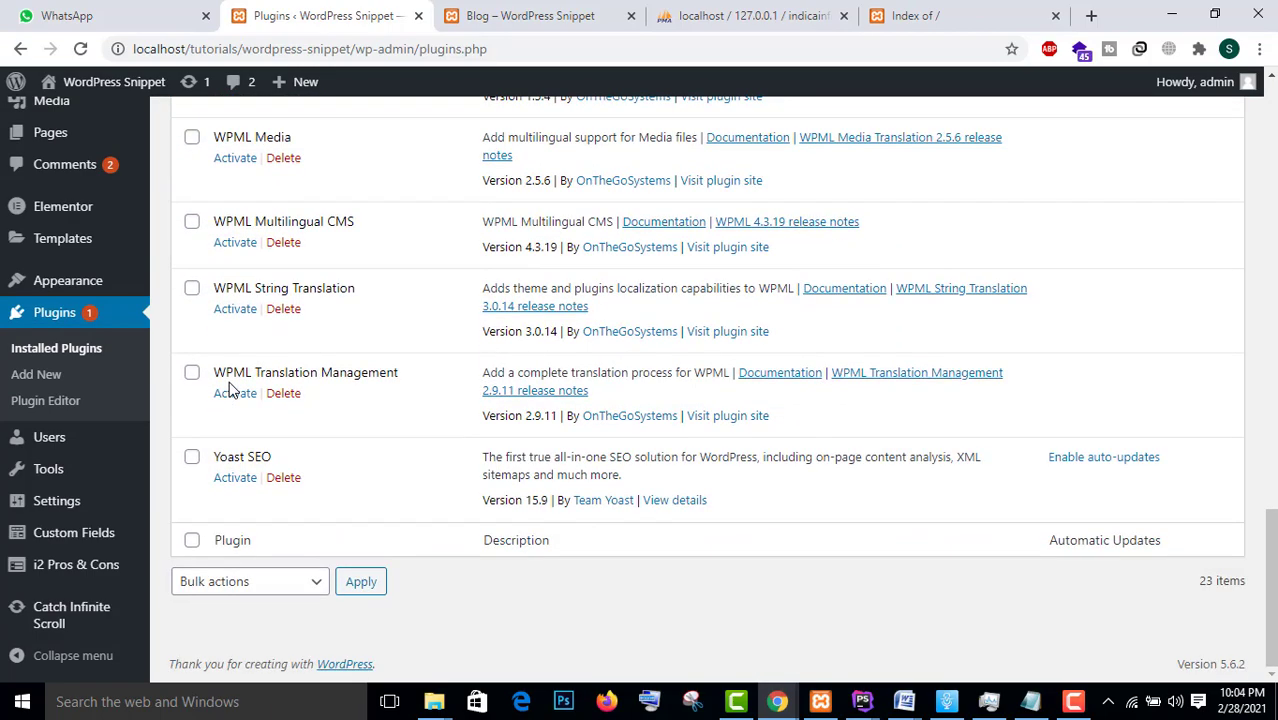
Locate Catch Infinite Scroll in the installed plugins list and deactivate it
scroll(229, 386, up, 3)
scroll(230, 383, up, 5)
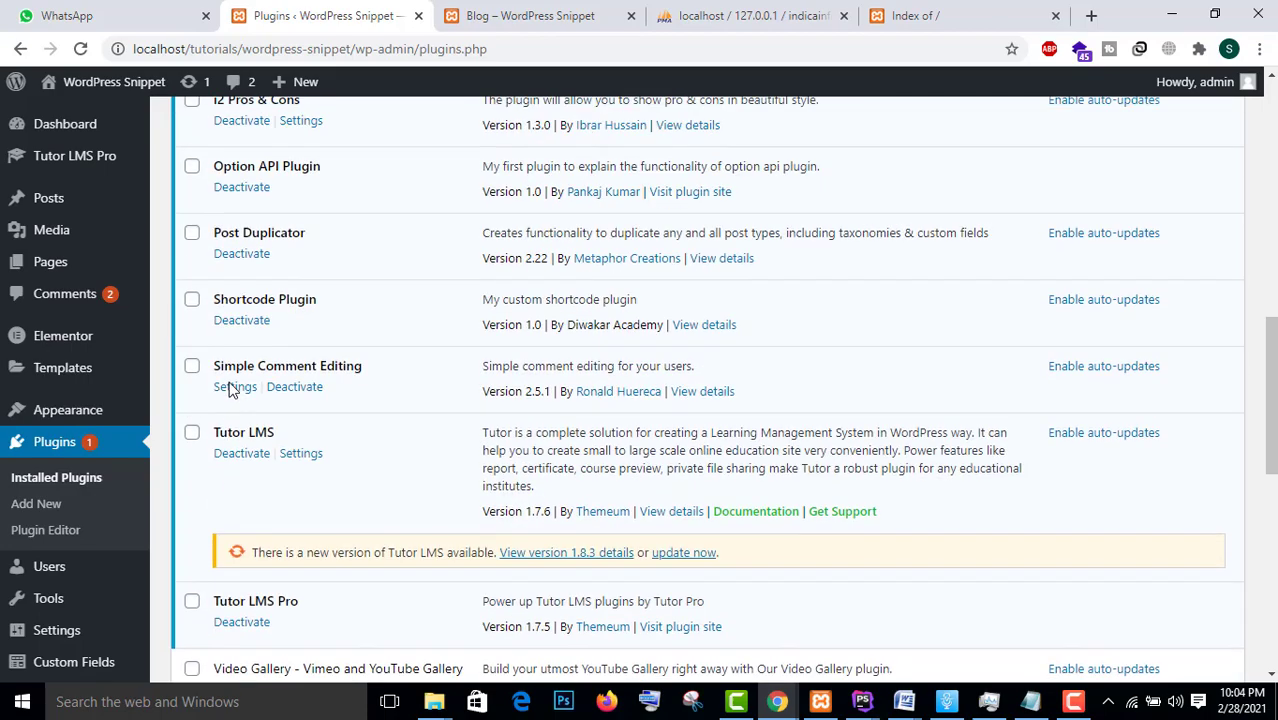
scroll(266, 316, up, 3)
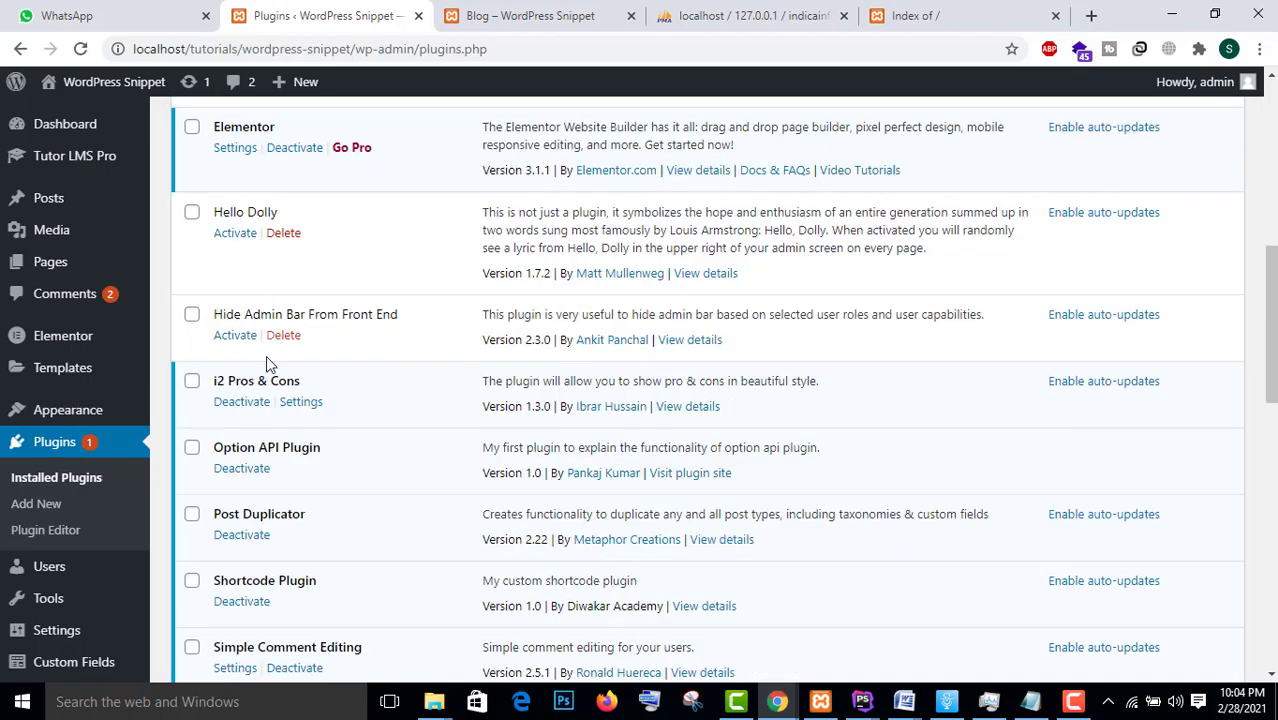
scroll(257, 428, down, 2)
scroll(250, 461, down, 1)
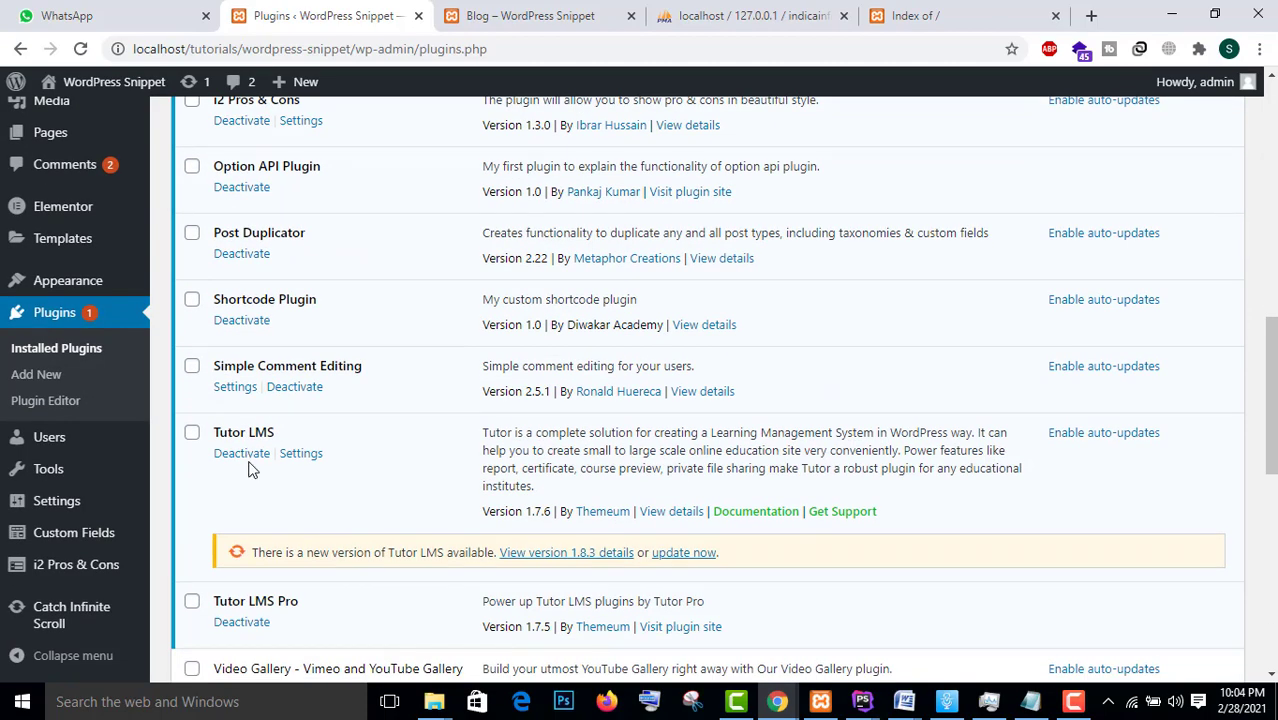
scroll(252, 470, down, 5)
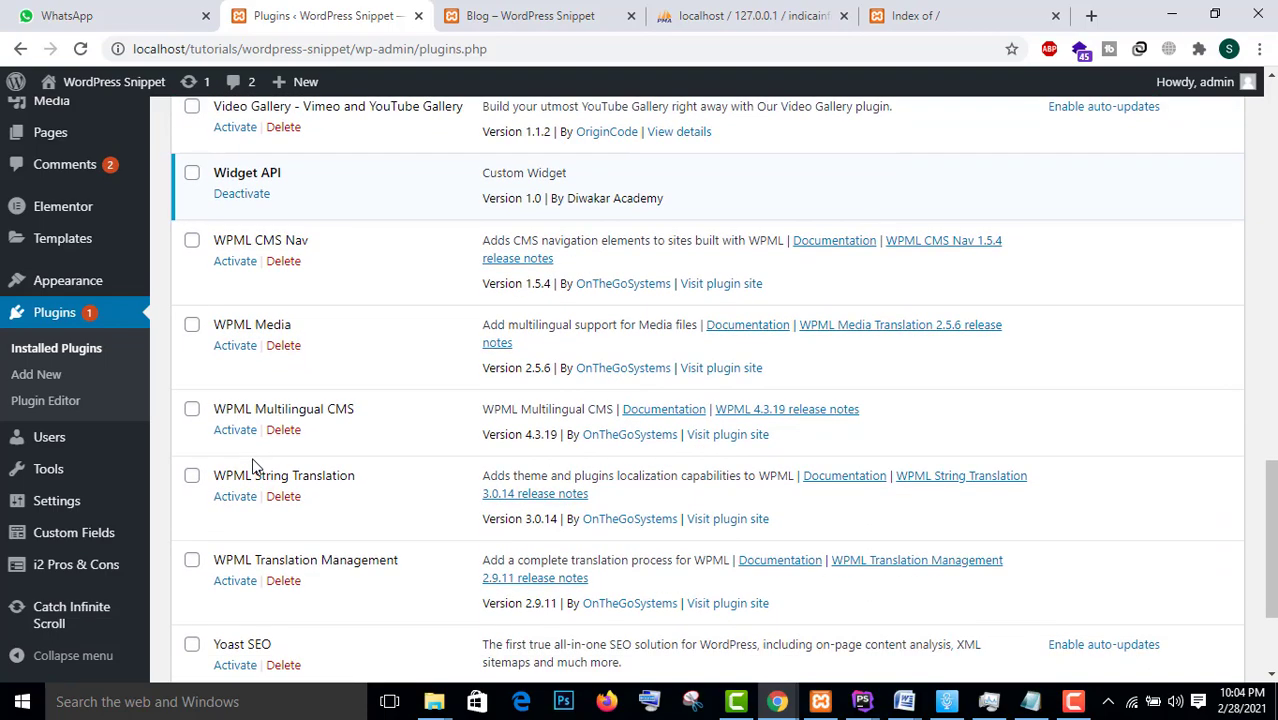
scroll(352, 449, up, 7)
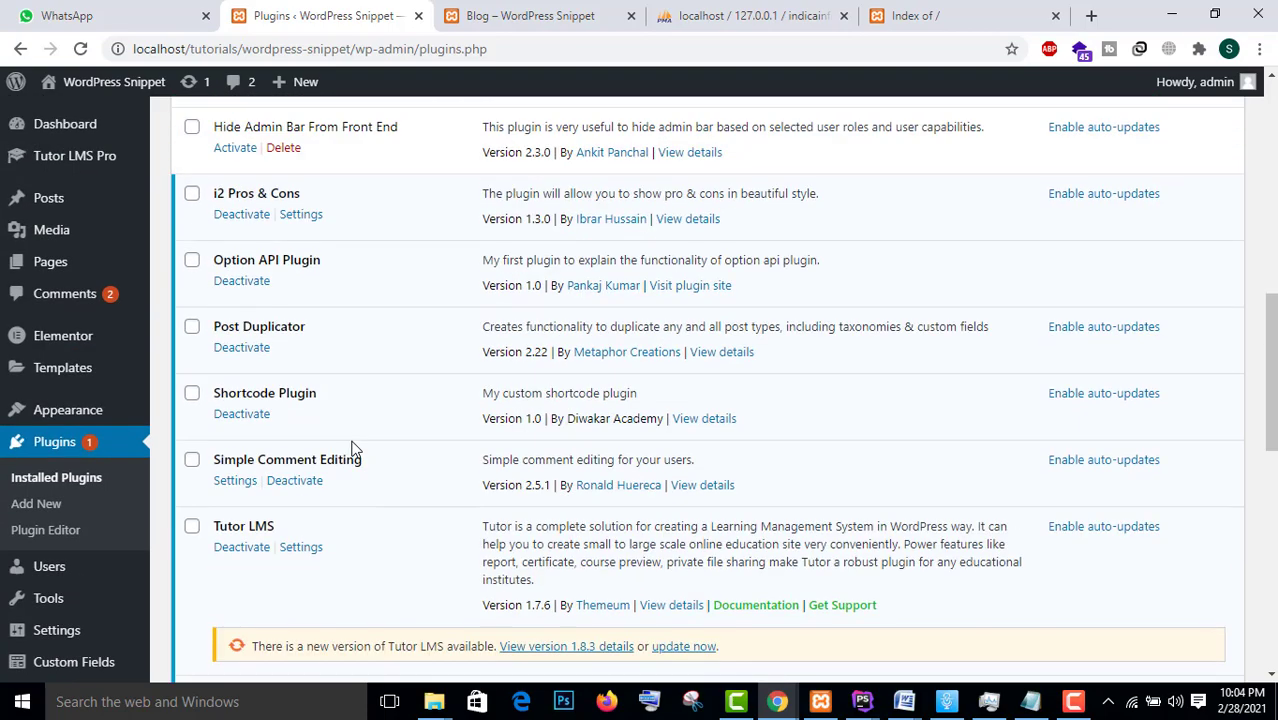
scroll(327, 393, up, 3)
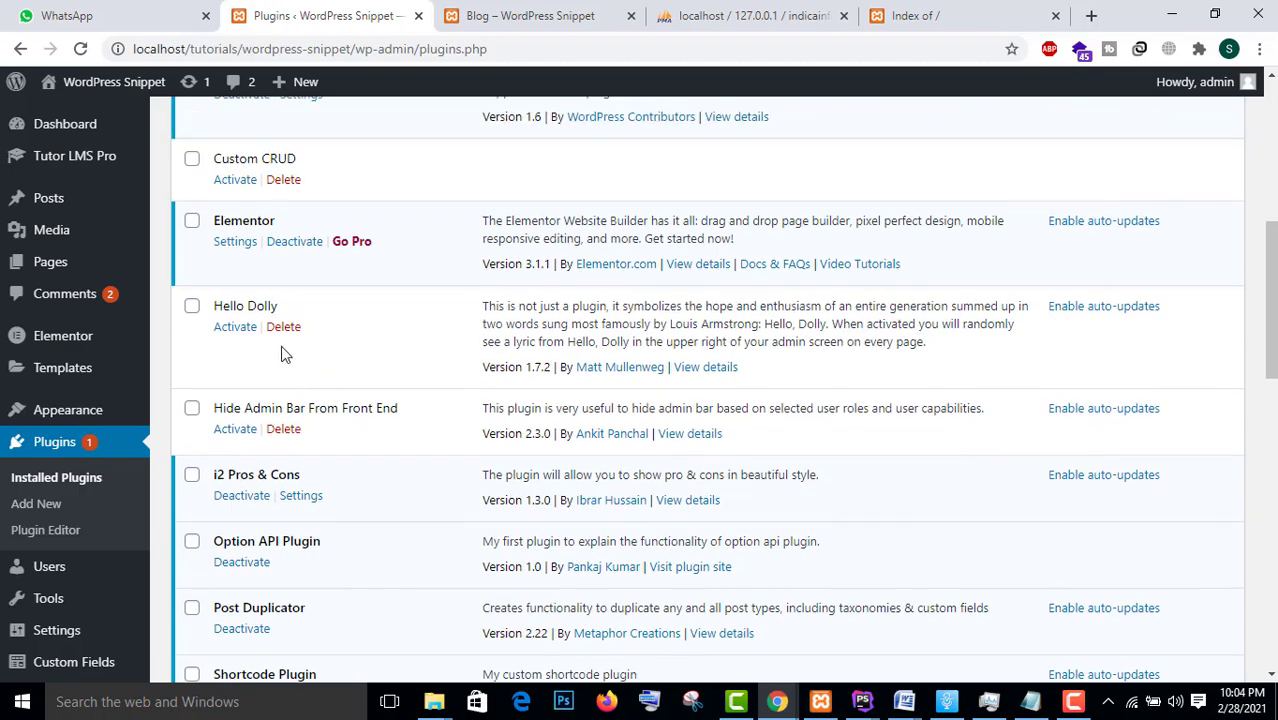
scroll(277, 328, up, 4)
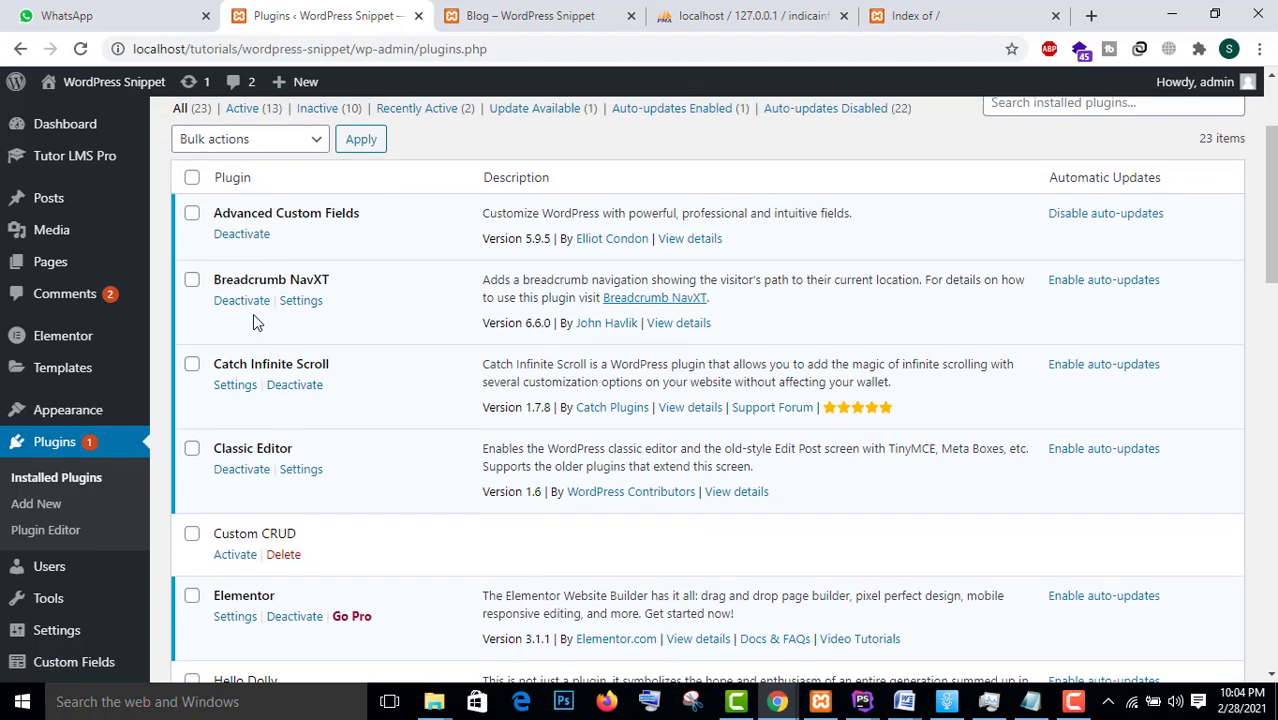
click(298, 387)
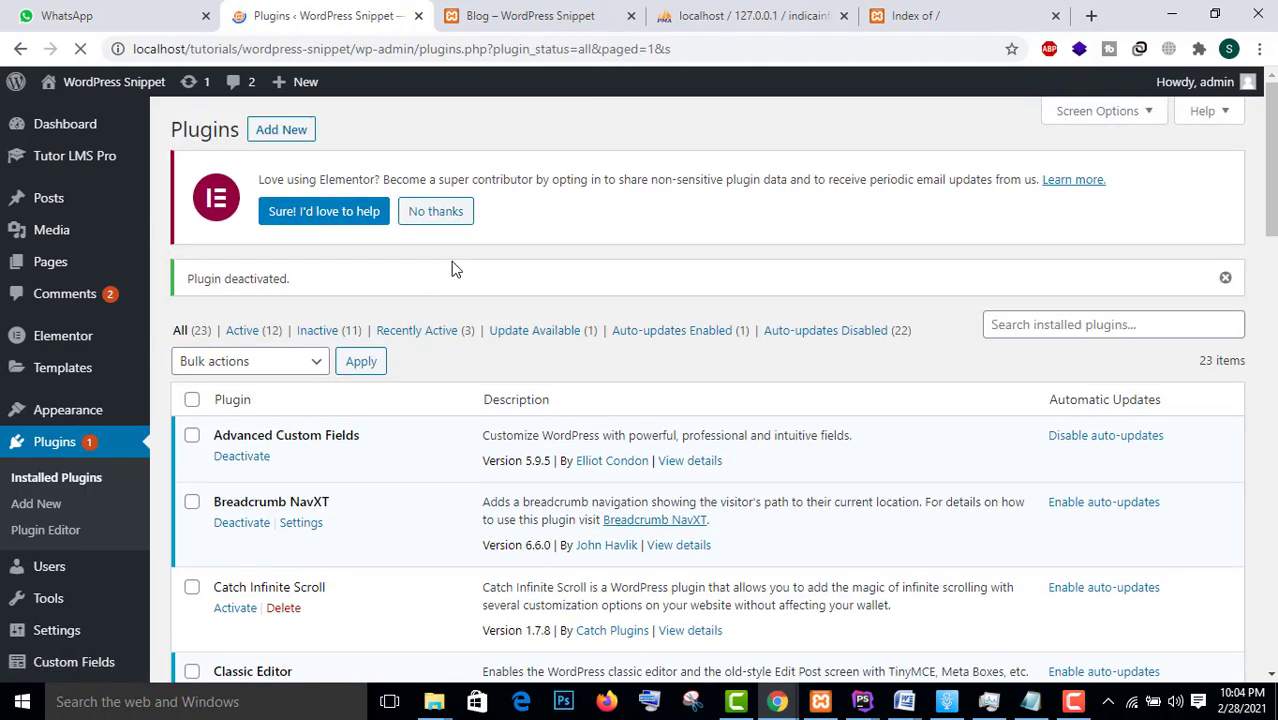
Search for "yith infinite scroll" among new plugins, and install and activate YITH Infinite Scrolling
click(284, 131)
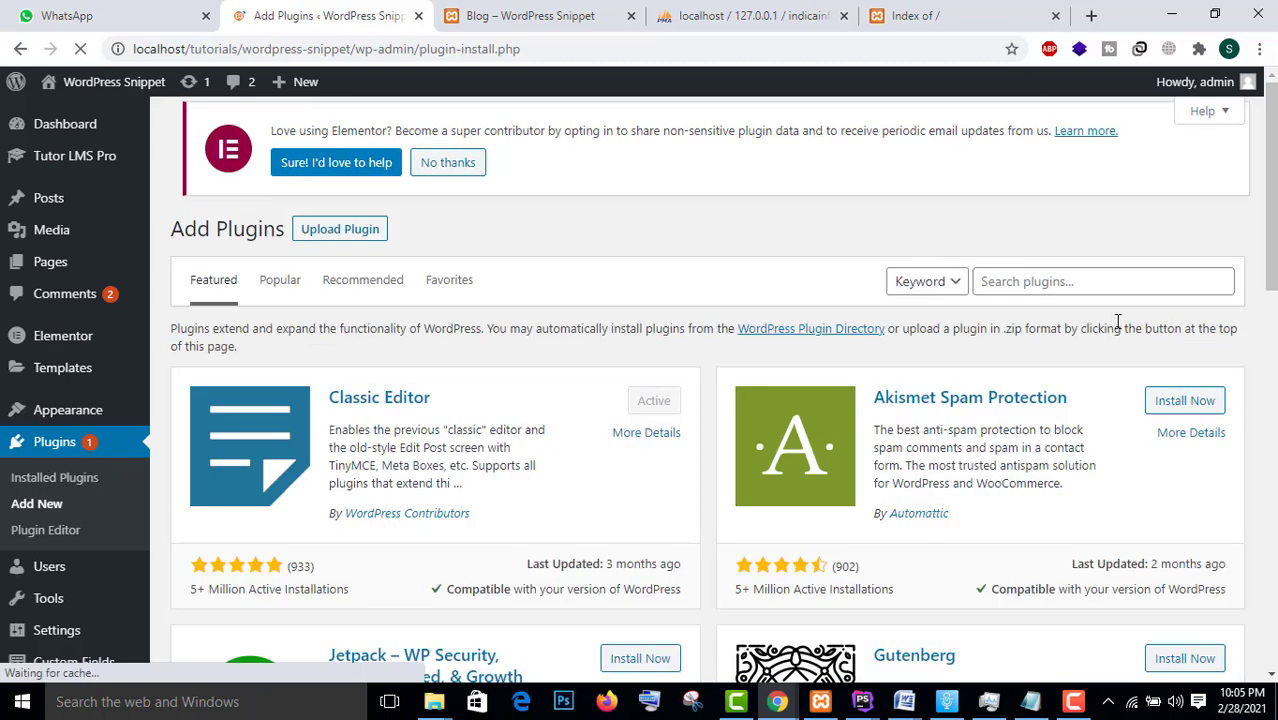
click(1014, 286)
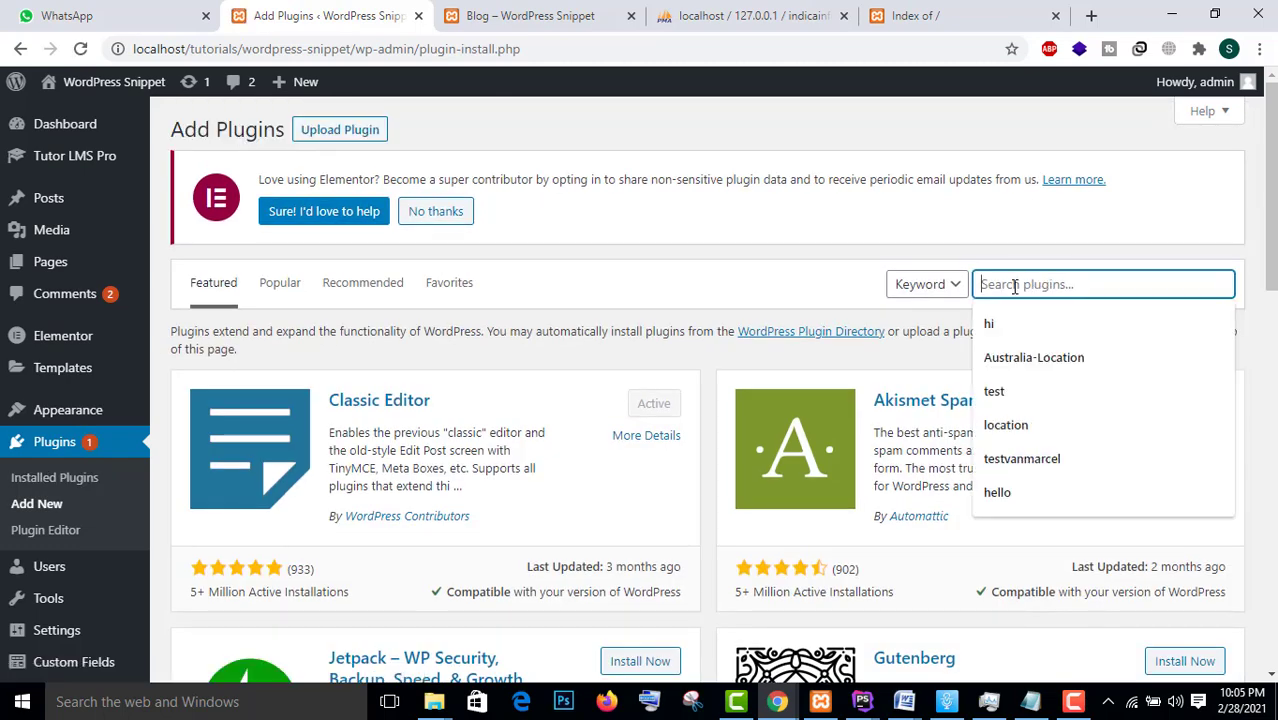
text(y)
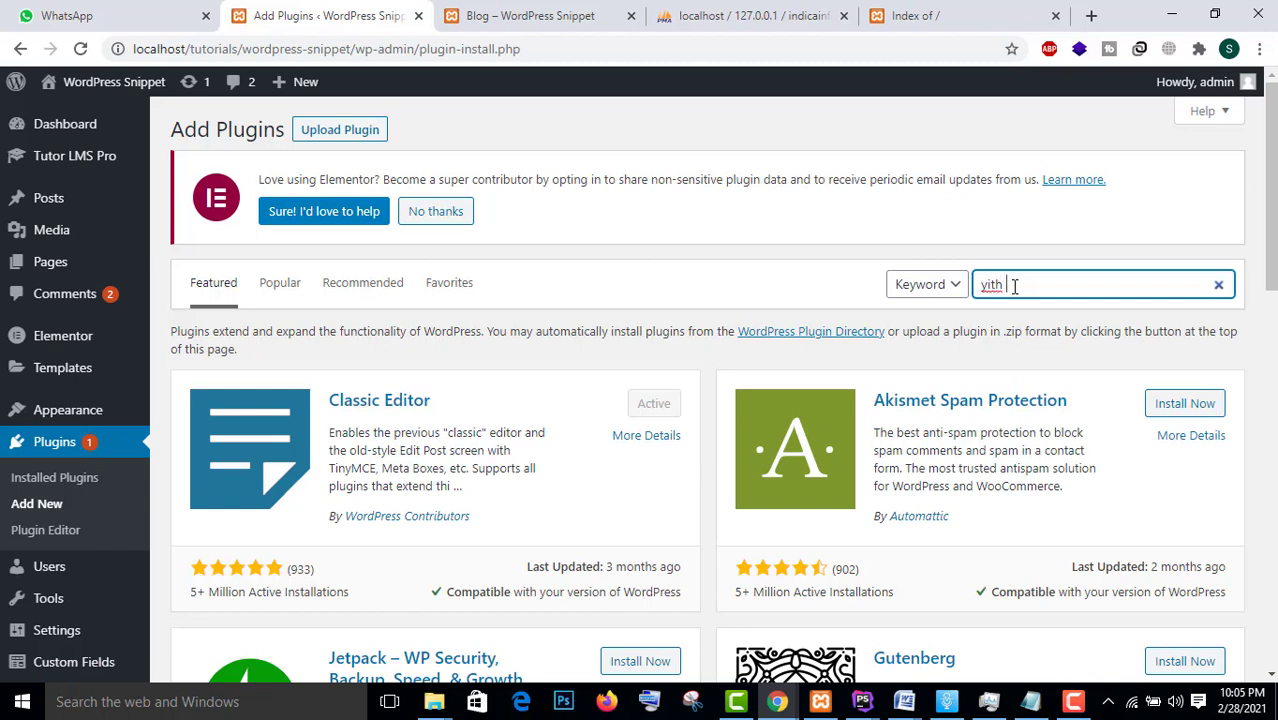
text(ith infinite)
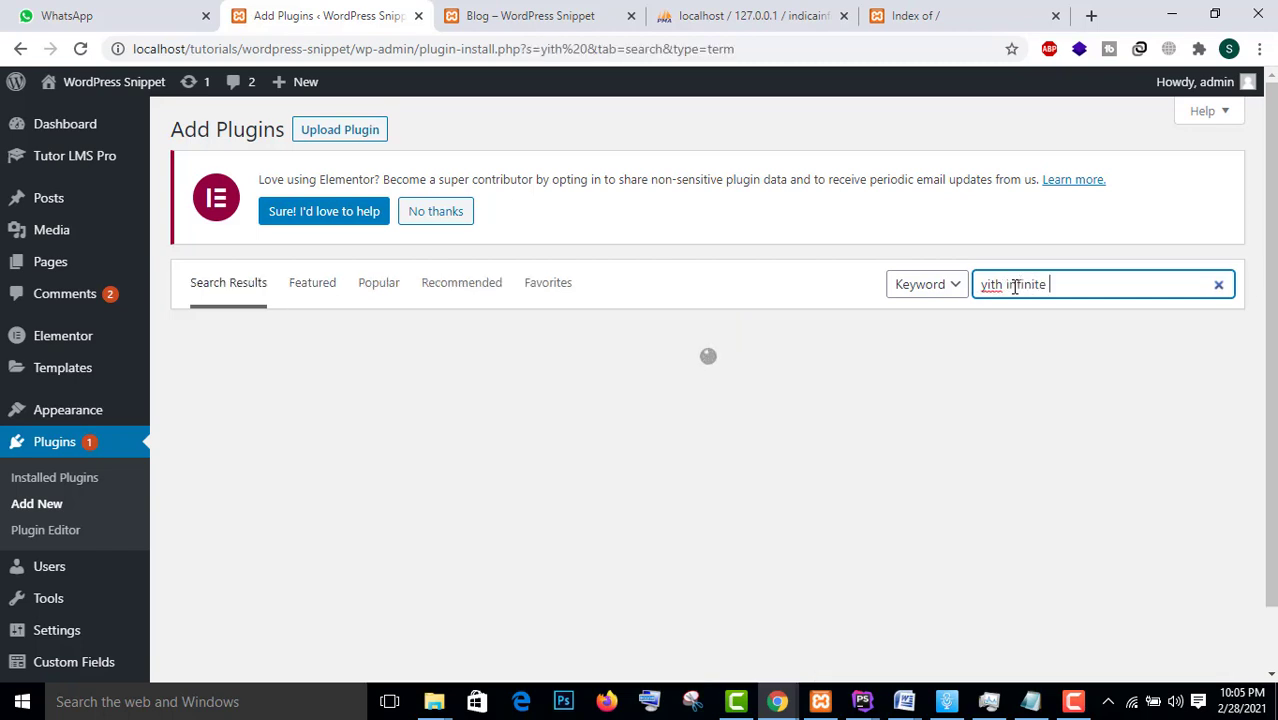
text( sch)
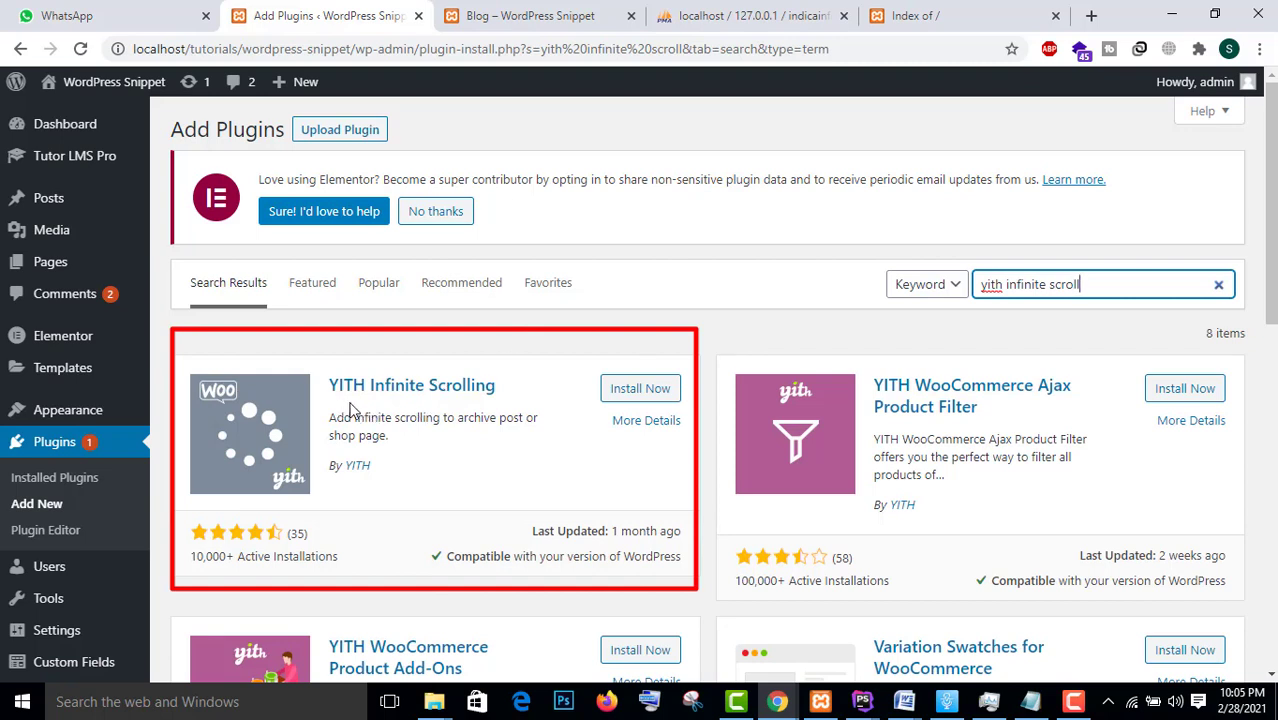
click(619, 392)
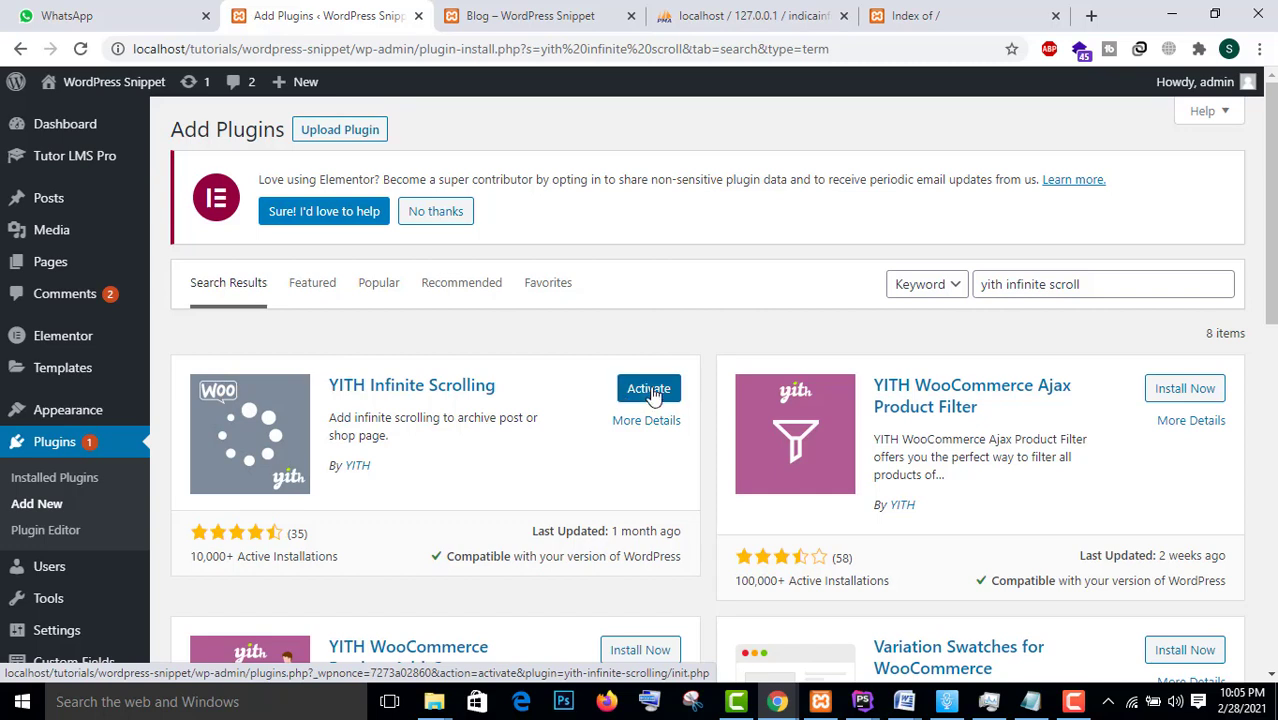
click(650, 393)
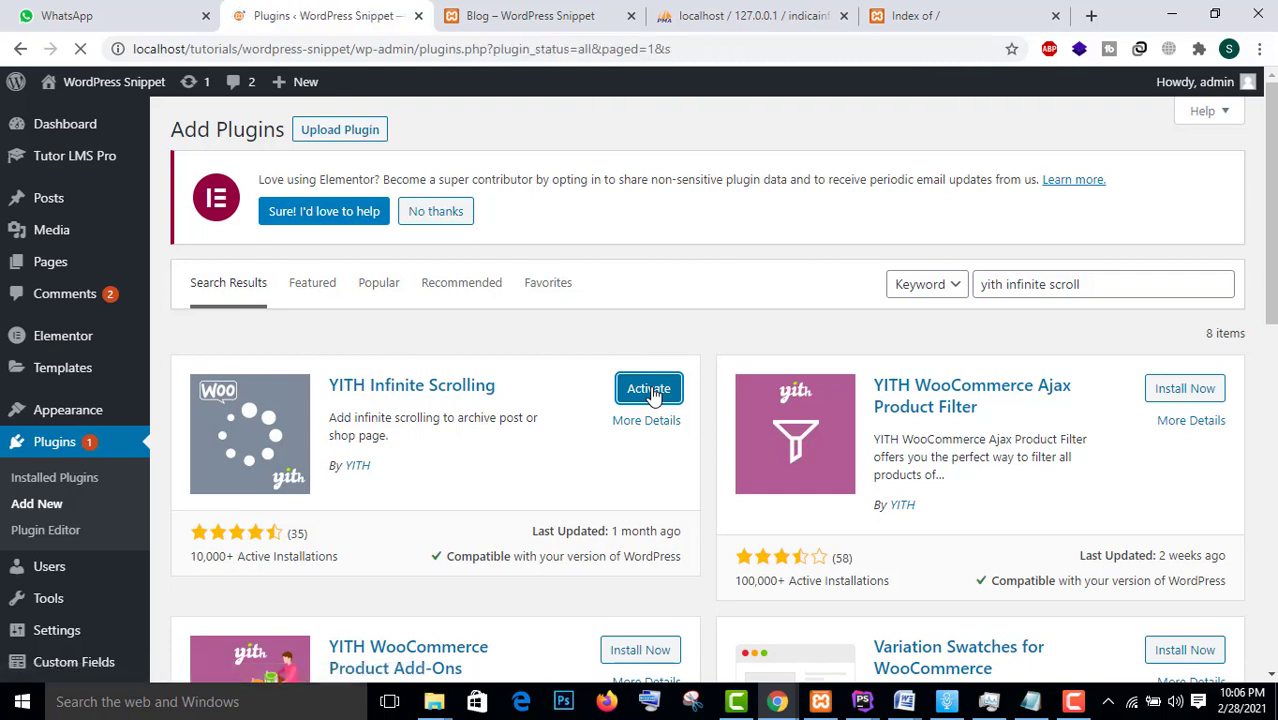
Open the YITH Infinite Scrolling settings and view the selector fields in General Settings
scroll(400, 428, down, 2)
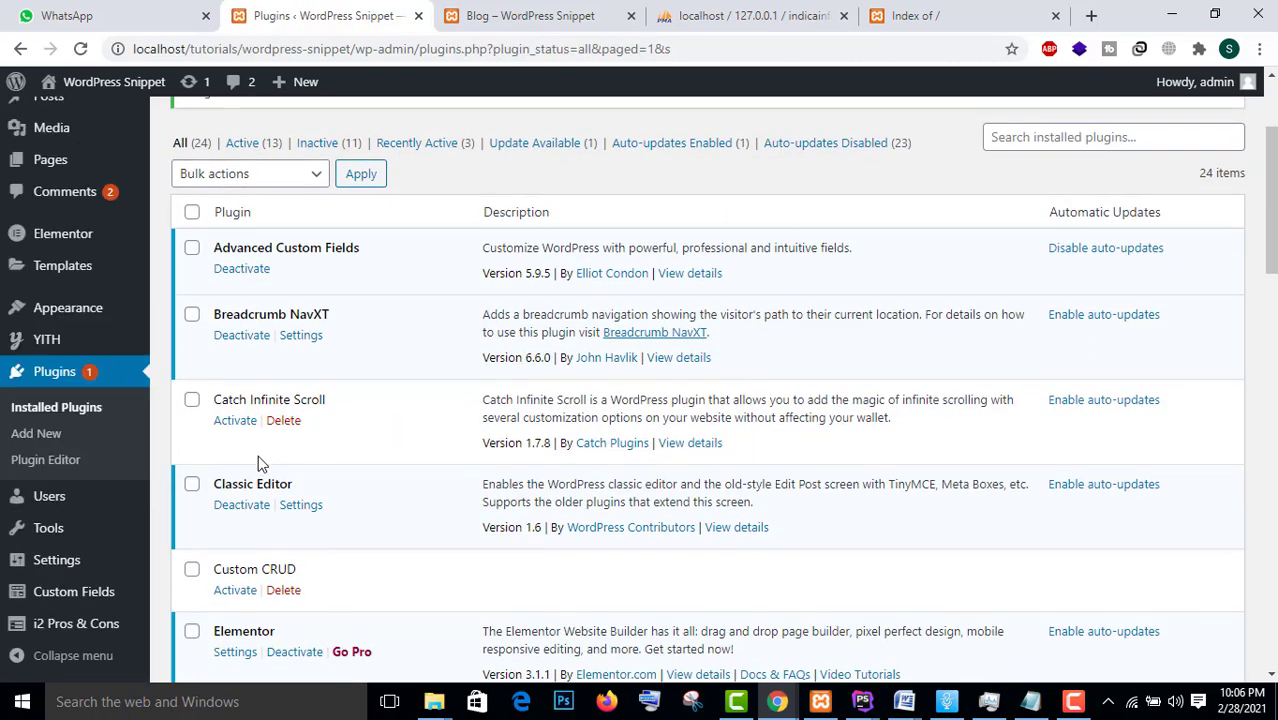
scroll(260, 458, down, 1)
scroll(262, 466, down, 1)
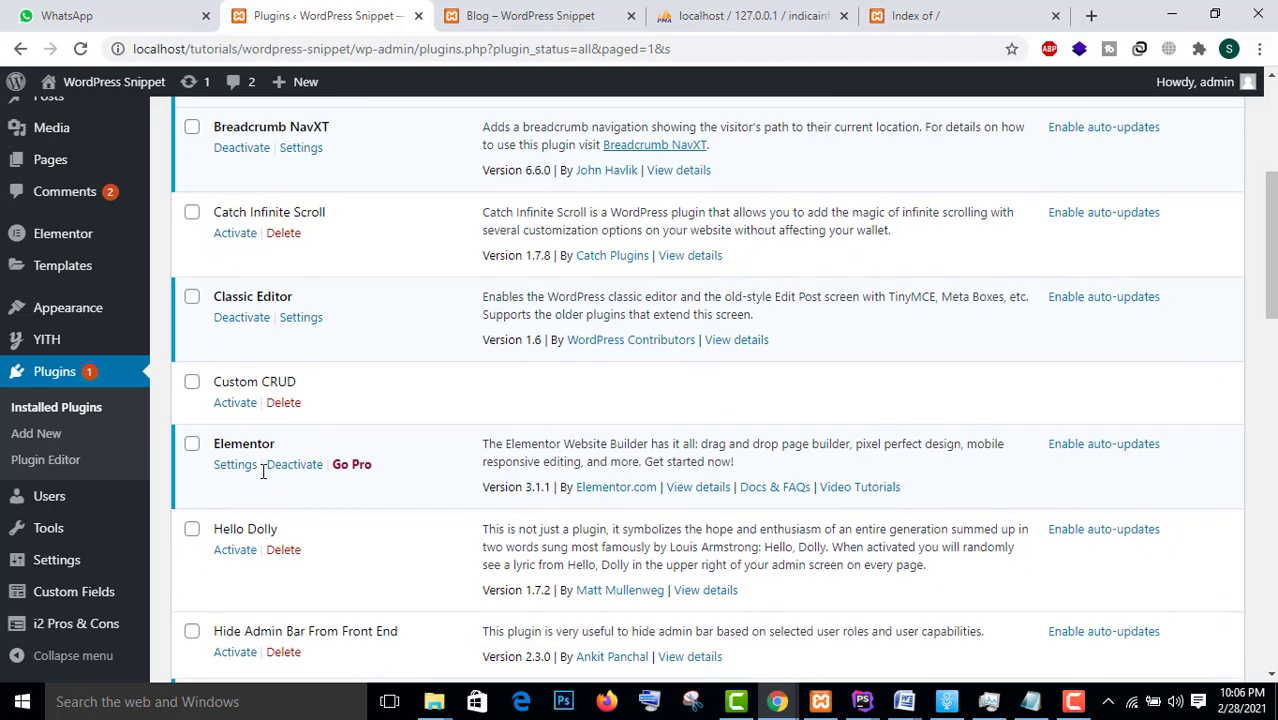
mouse_move(41, 345)
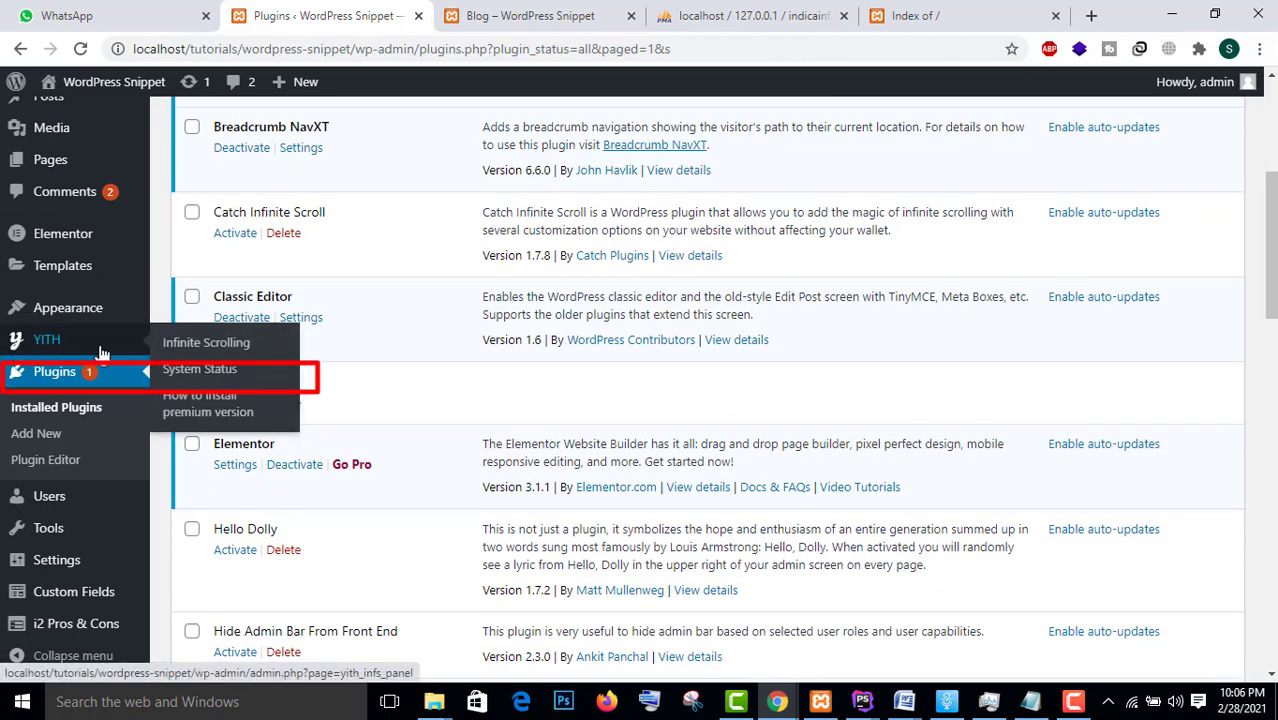
click(184, 345)
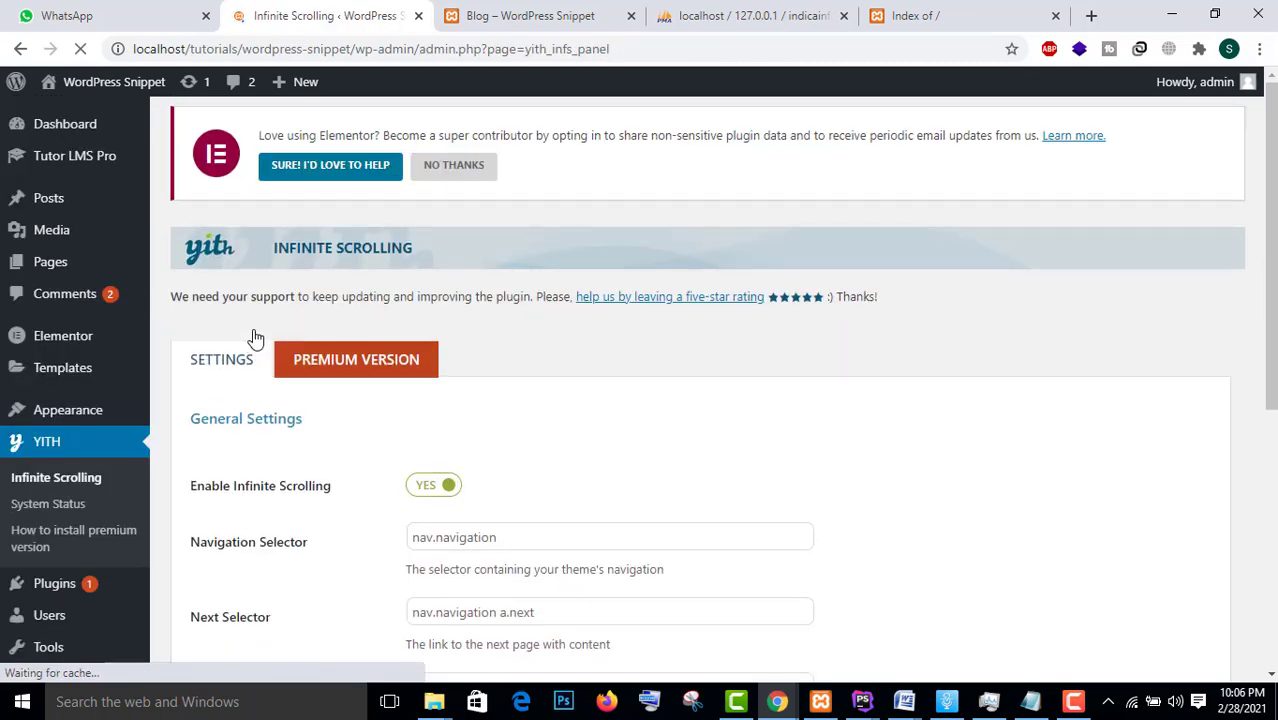
scroll(253, 337, down, 3)
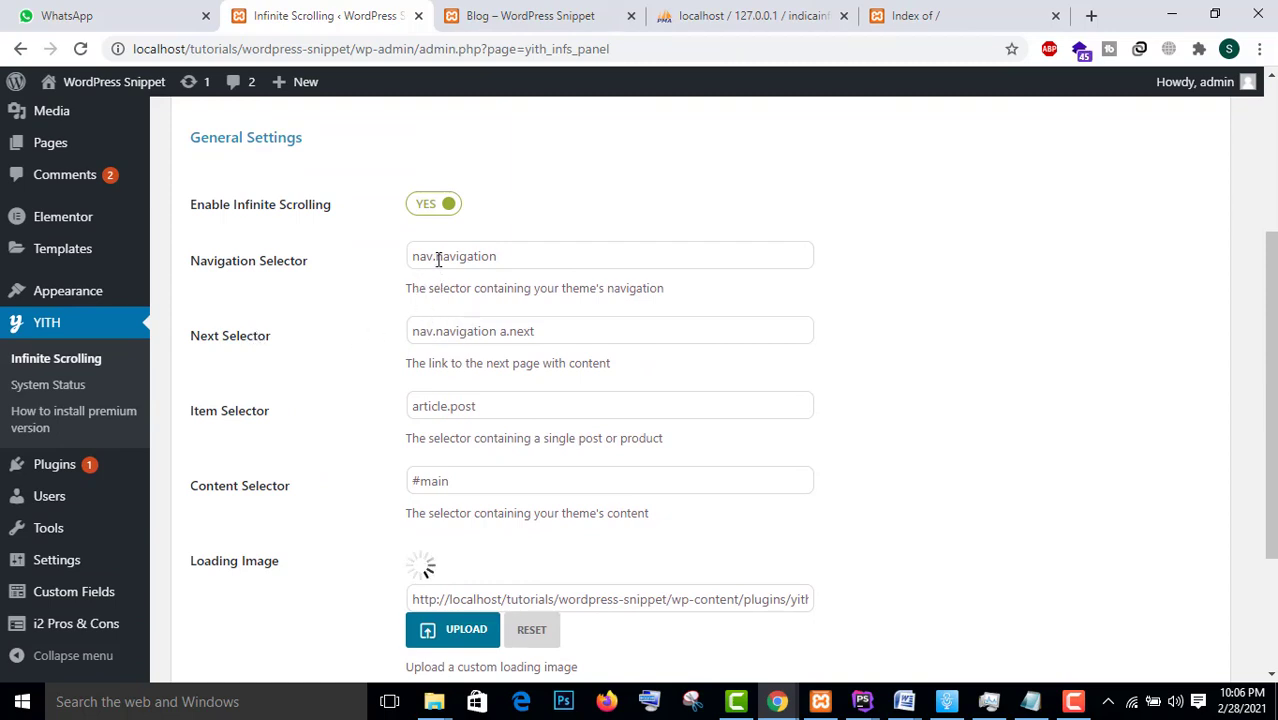
Reload the blog page and go to the pagination below the last post
click(525, 15)
scroll(585, 371, down, 2)
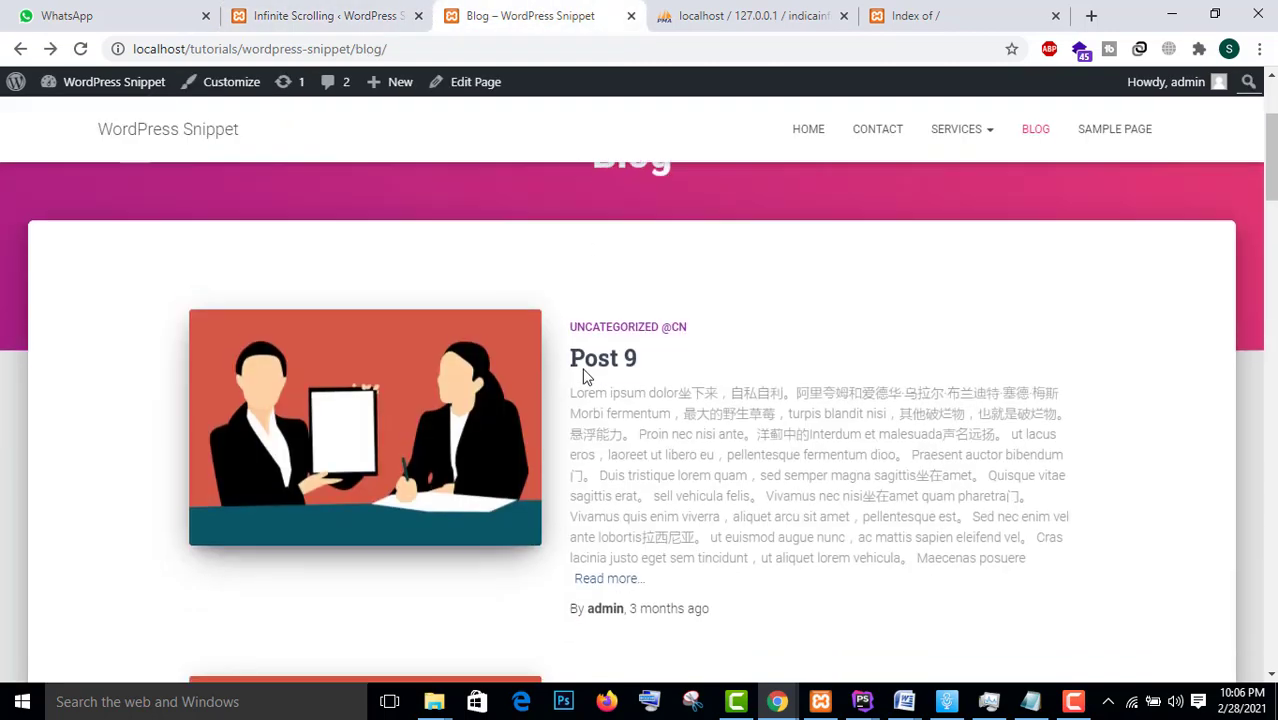
scroll(768, 452, down, 5)
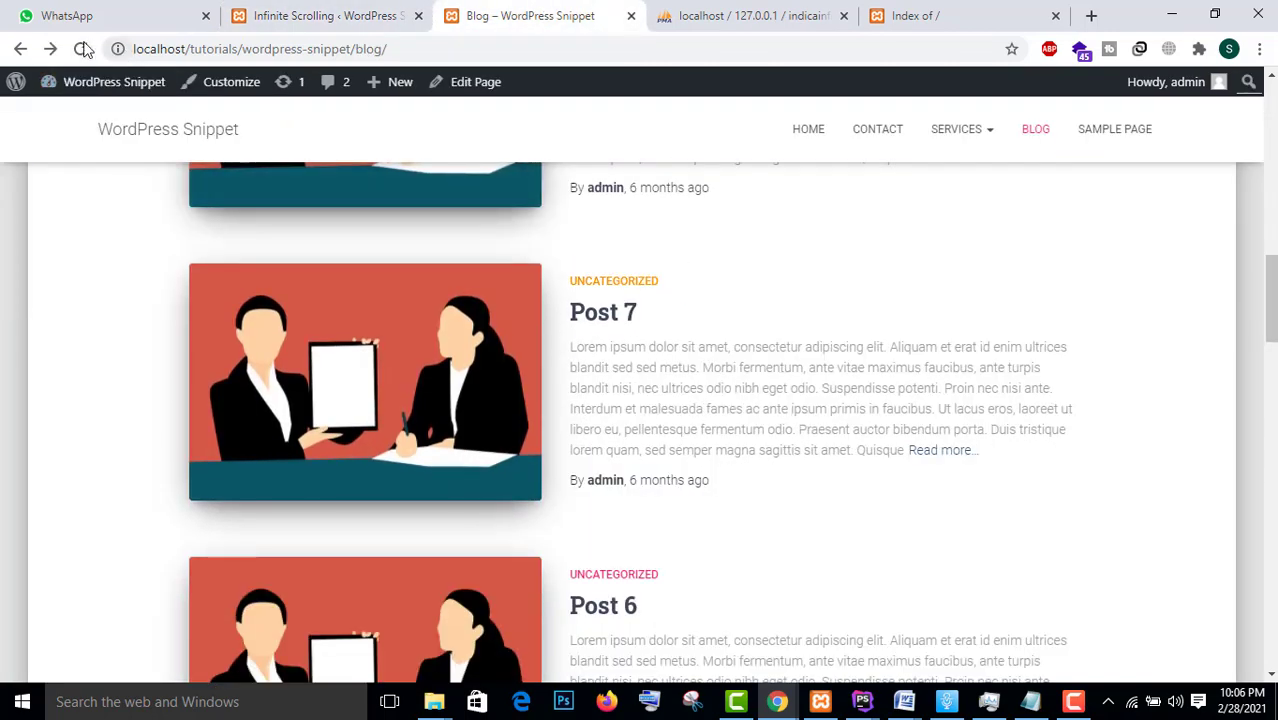
scroll(768, 290, down, 5)
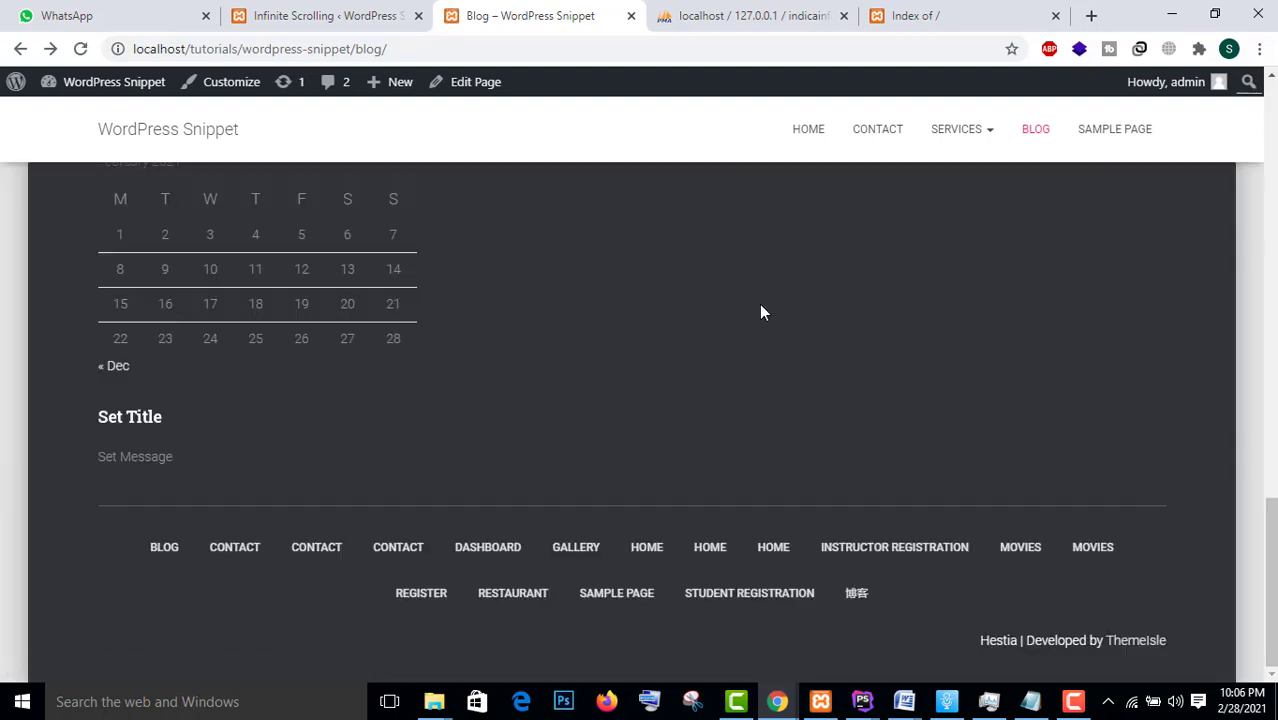
scroll(760, 305, up, 4)
scroll(759, 313, up, 1)
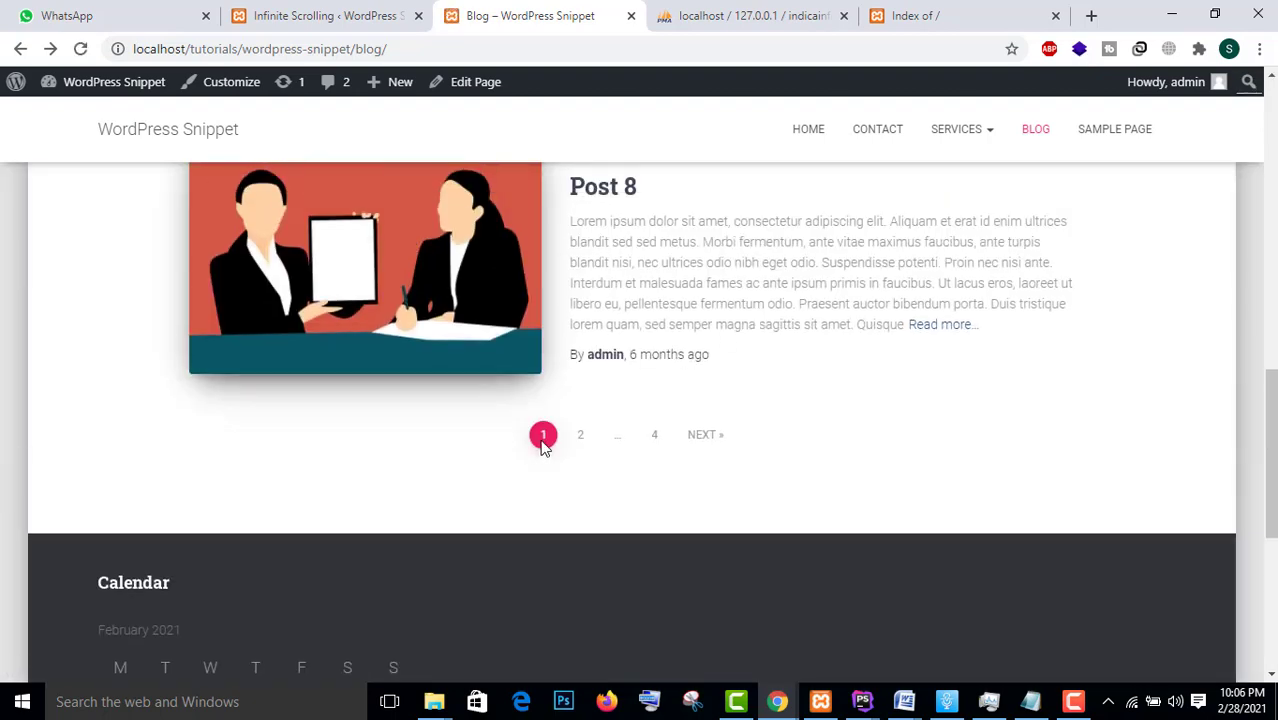
Inspect the blog pagination in the developer tools and copy the class name pagination from its nav element
right_click(541, 440)
key(Escape)
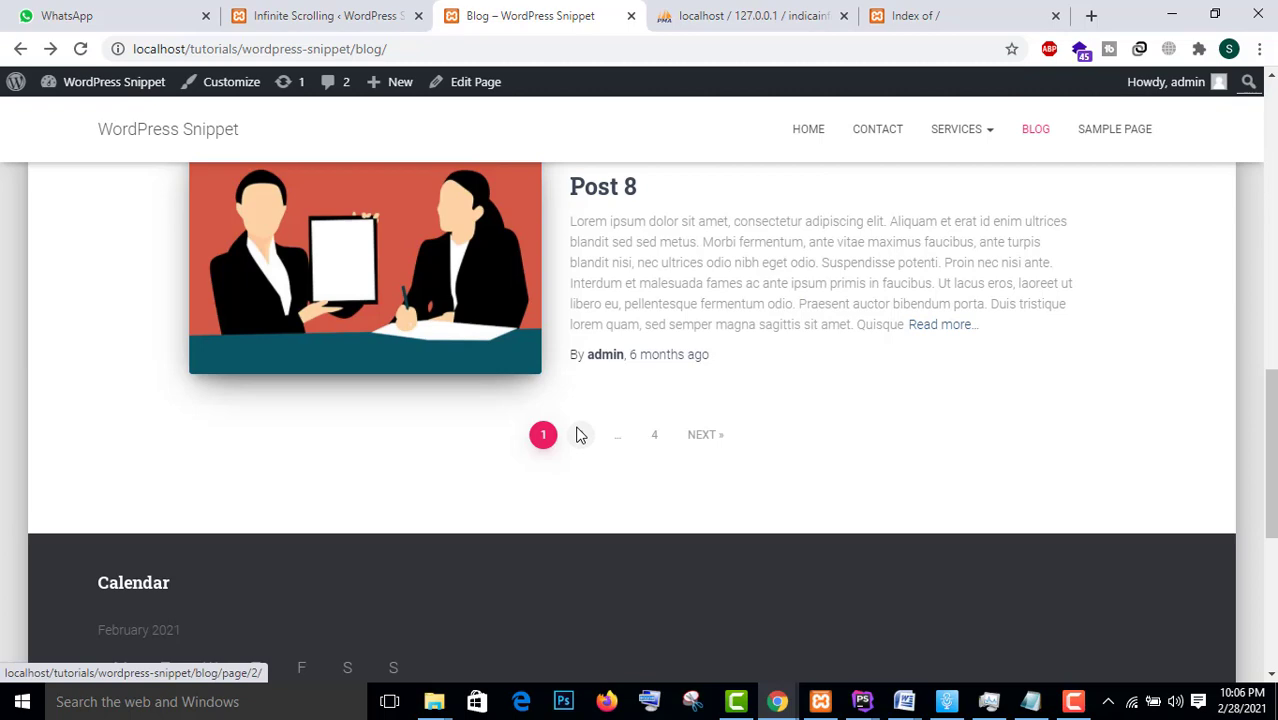
key(ctrl+shift+i)
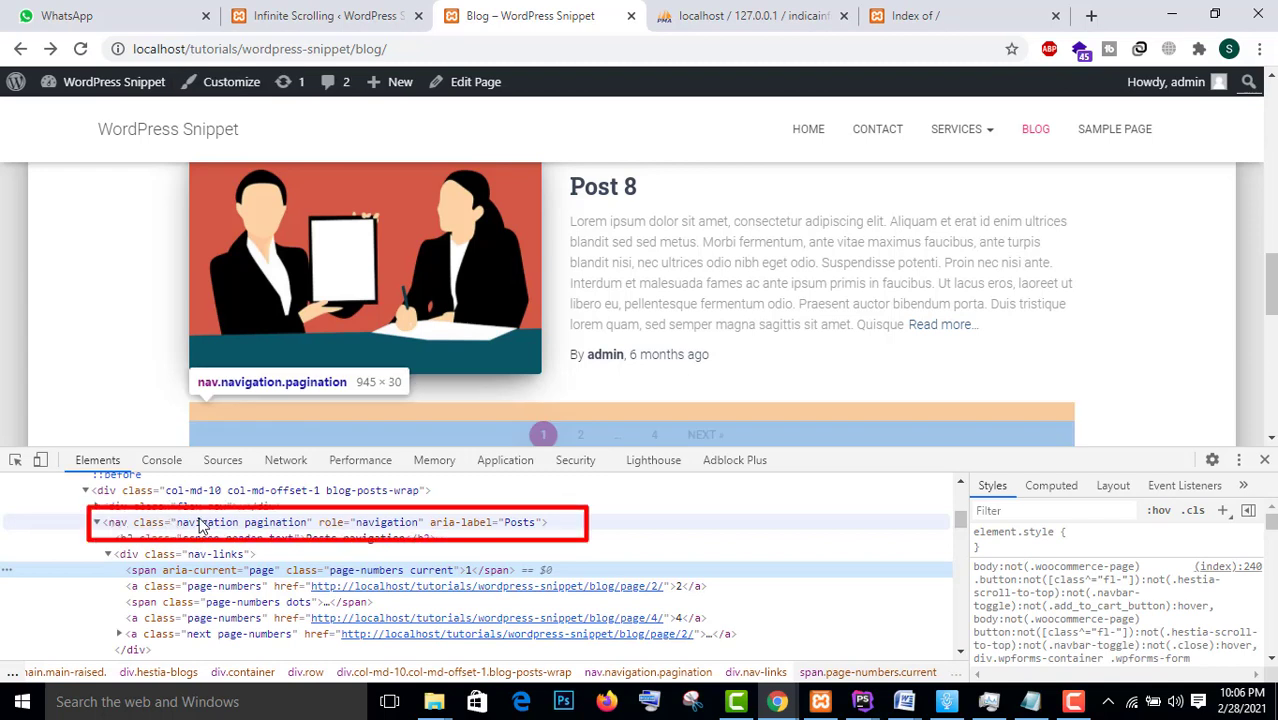
click(278, 530)
click(278, 530)
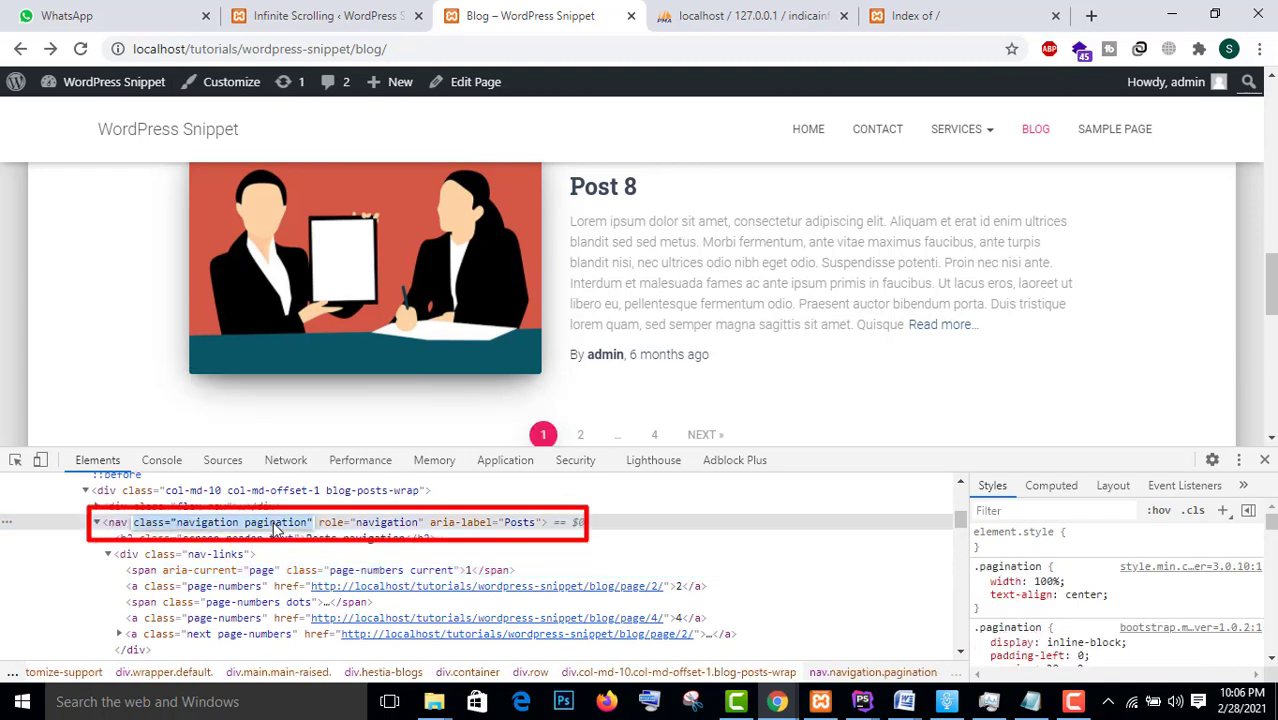
click(262, 528)
drag(246, 530, 303, 530)
key(ctrl+c)
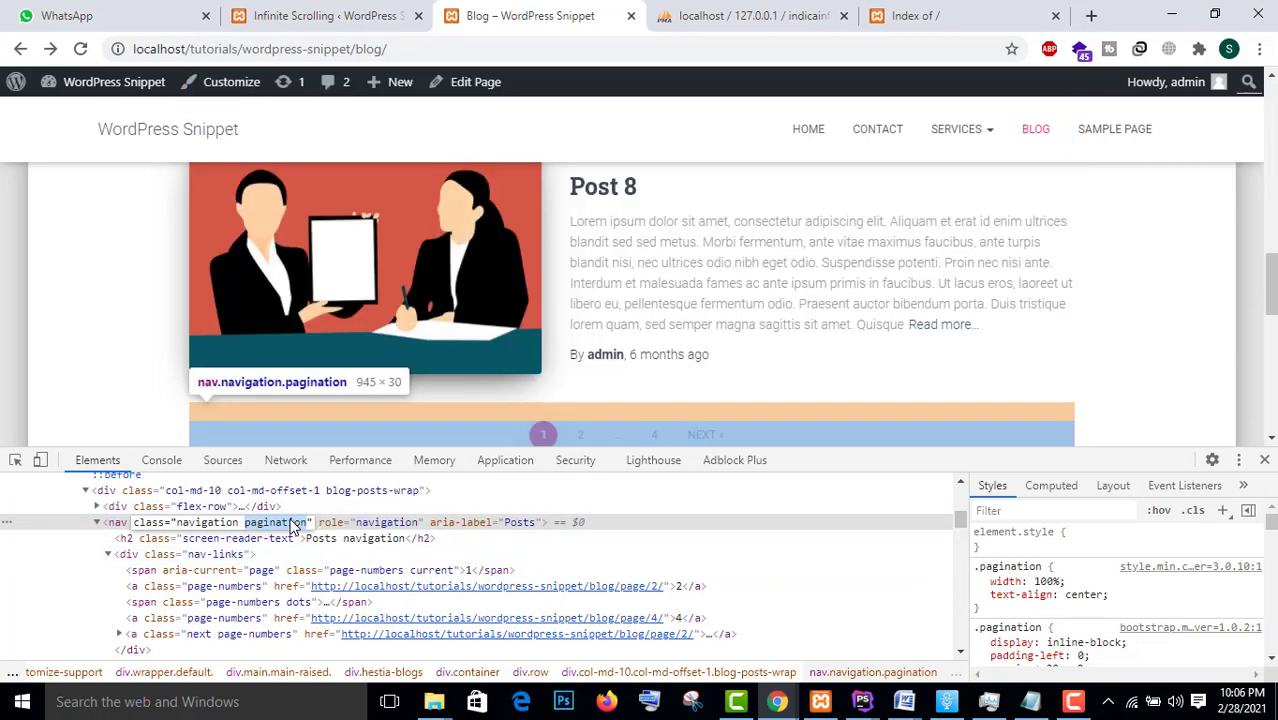
Set the Navigation Selector to nav.pagination in the YITH settings and compare it with the blog page's nav element
click(335, 15)
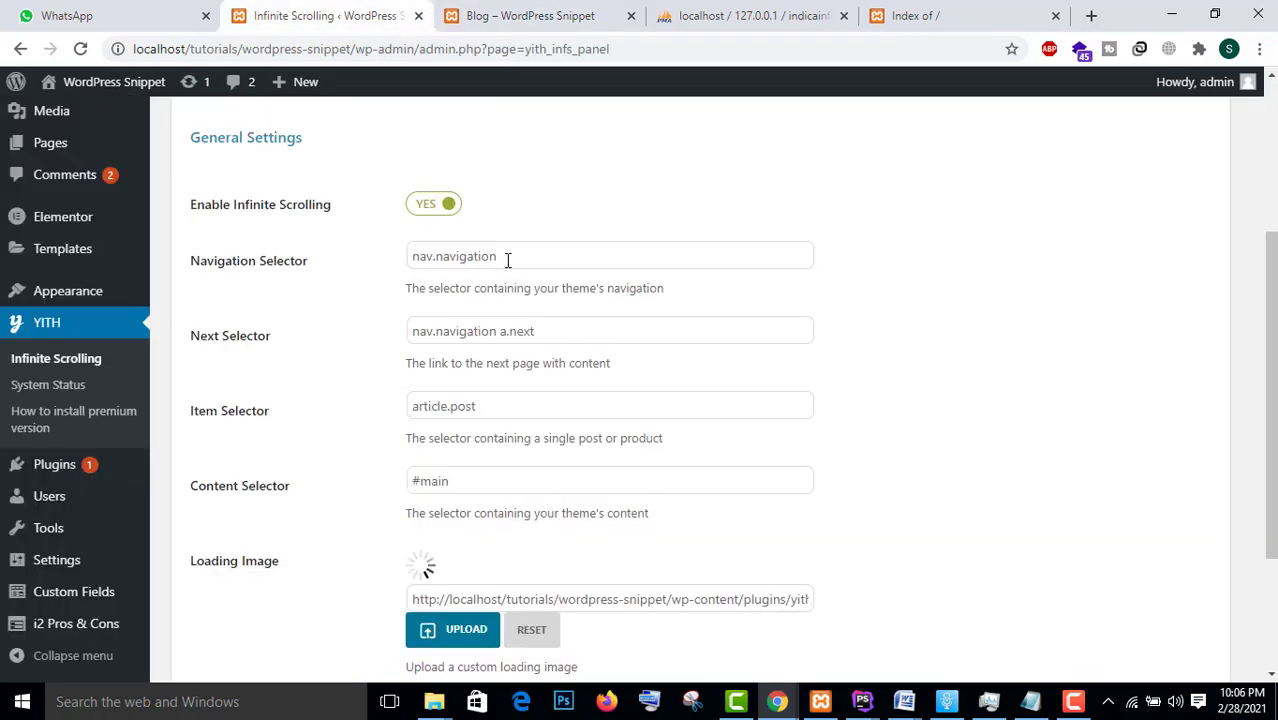
drag(498, 257, 436, 257)
key(ctrl+v)
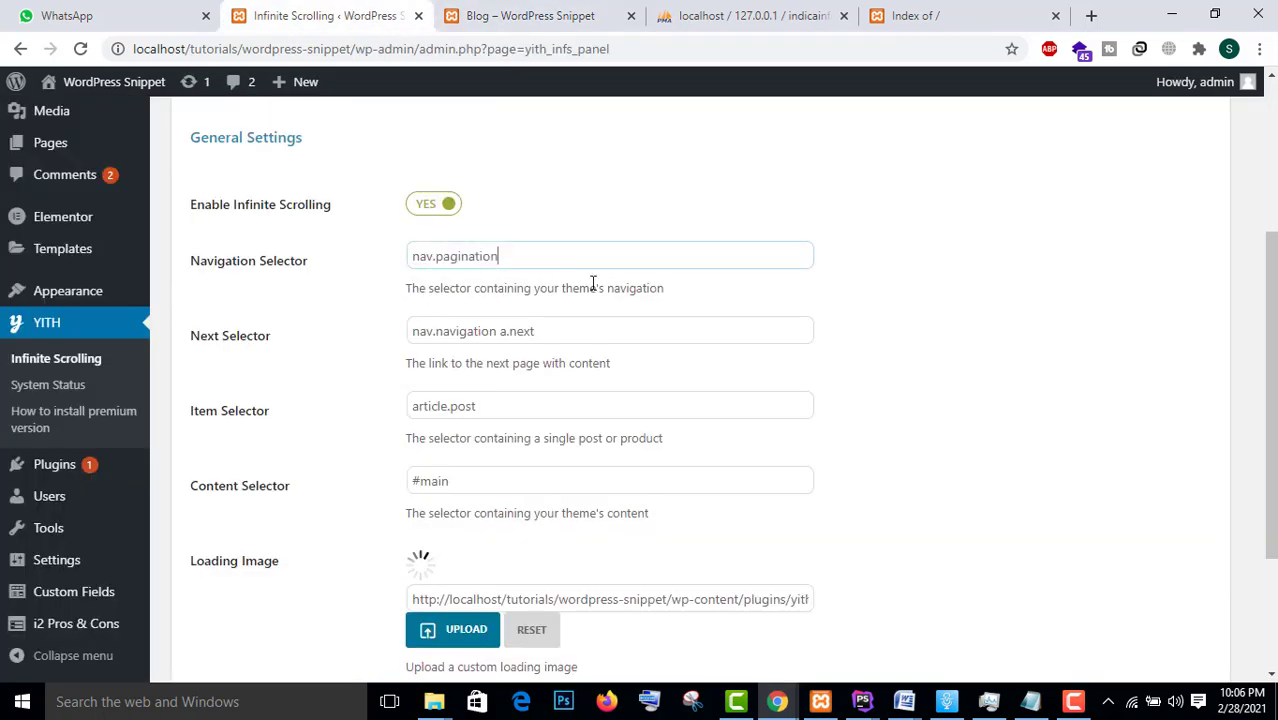
click(490, 15)
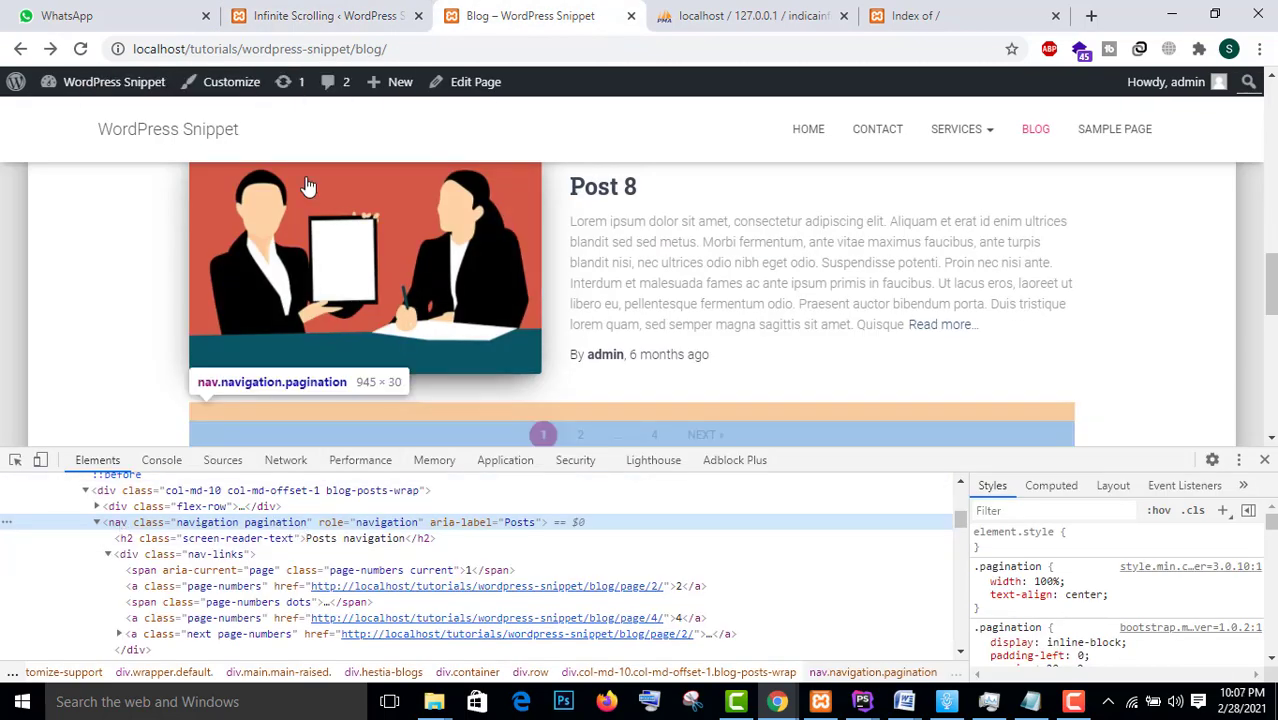
click(330, 15)
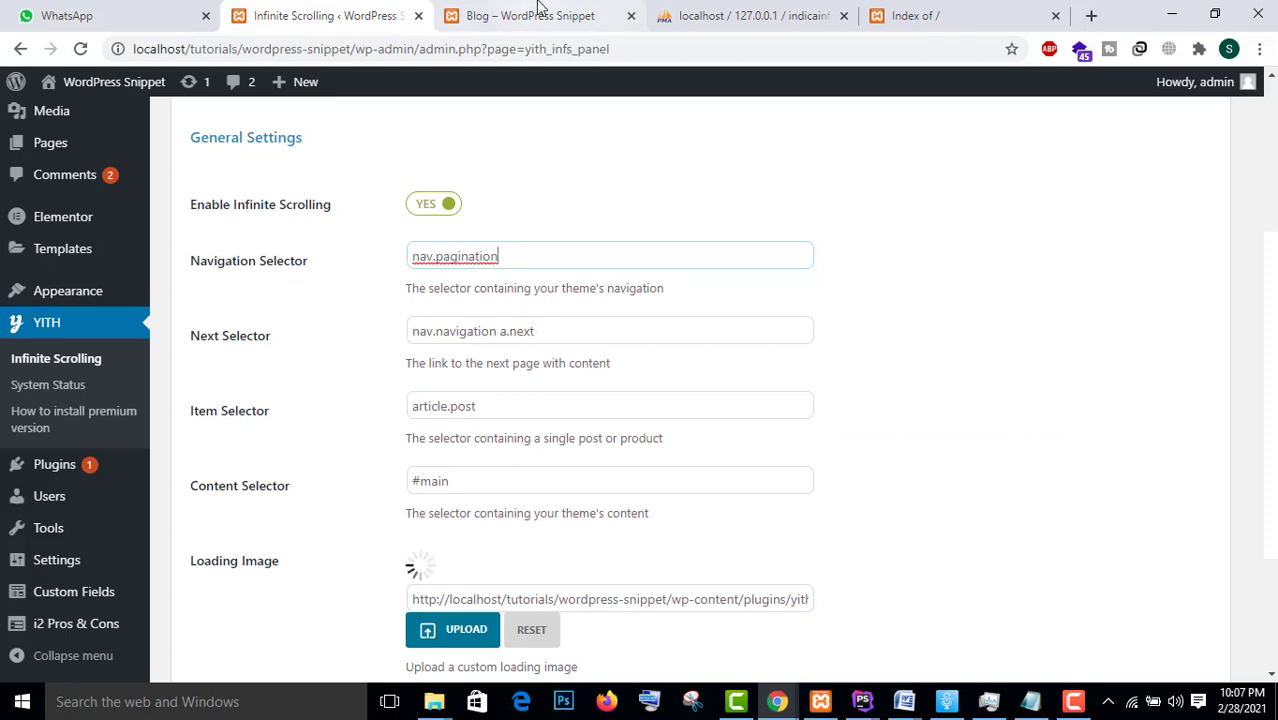
Inspect the Next link in the blog page's pagination and select the class name next in its anchor element
click(537, 15)
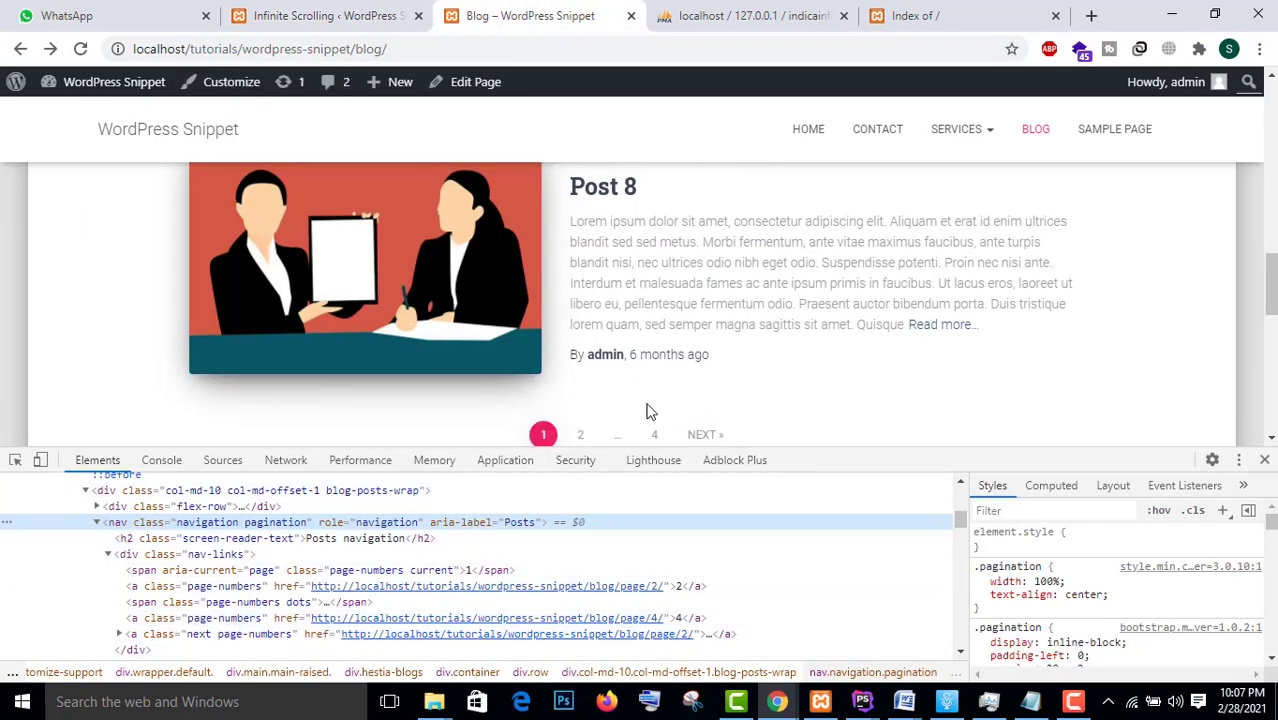
right_click(703, 434)
click(762, 580)
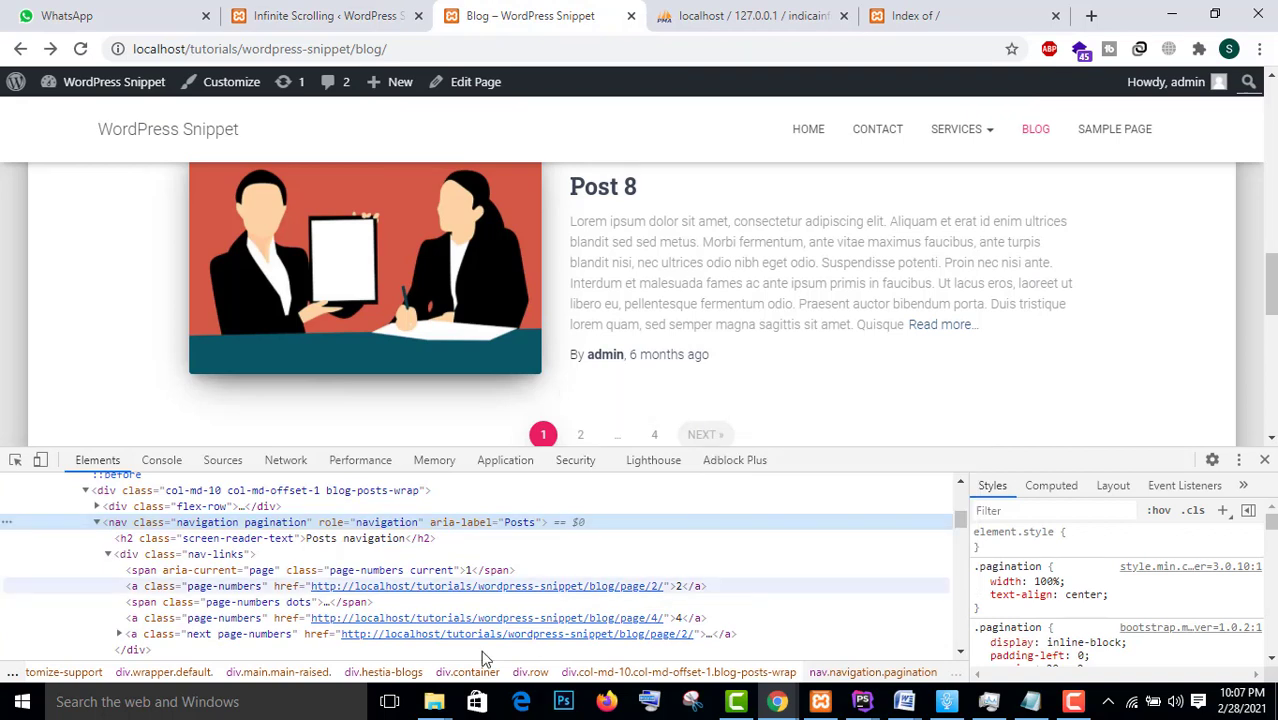
double_click(253, 636)
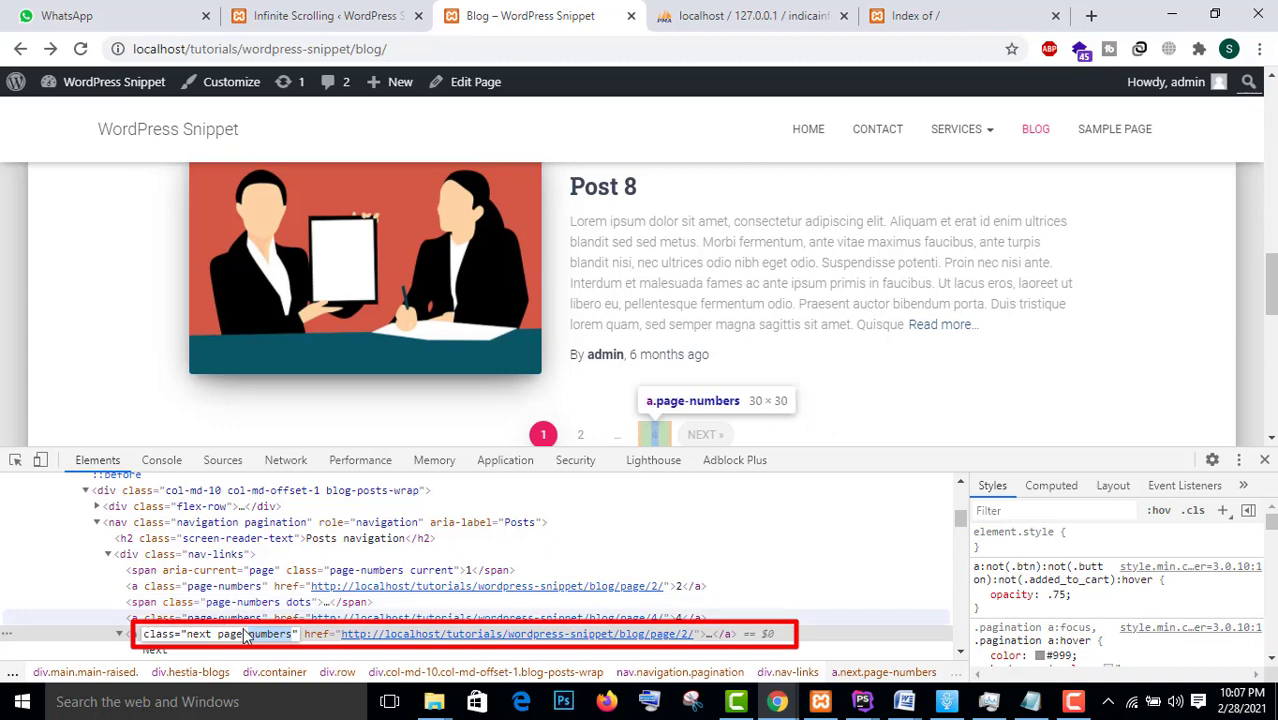
double_click(204, 637)
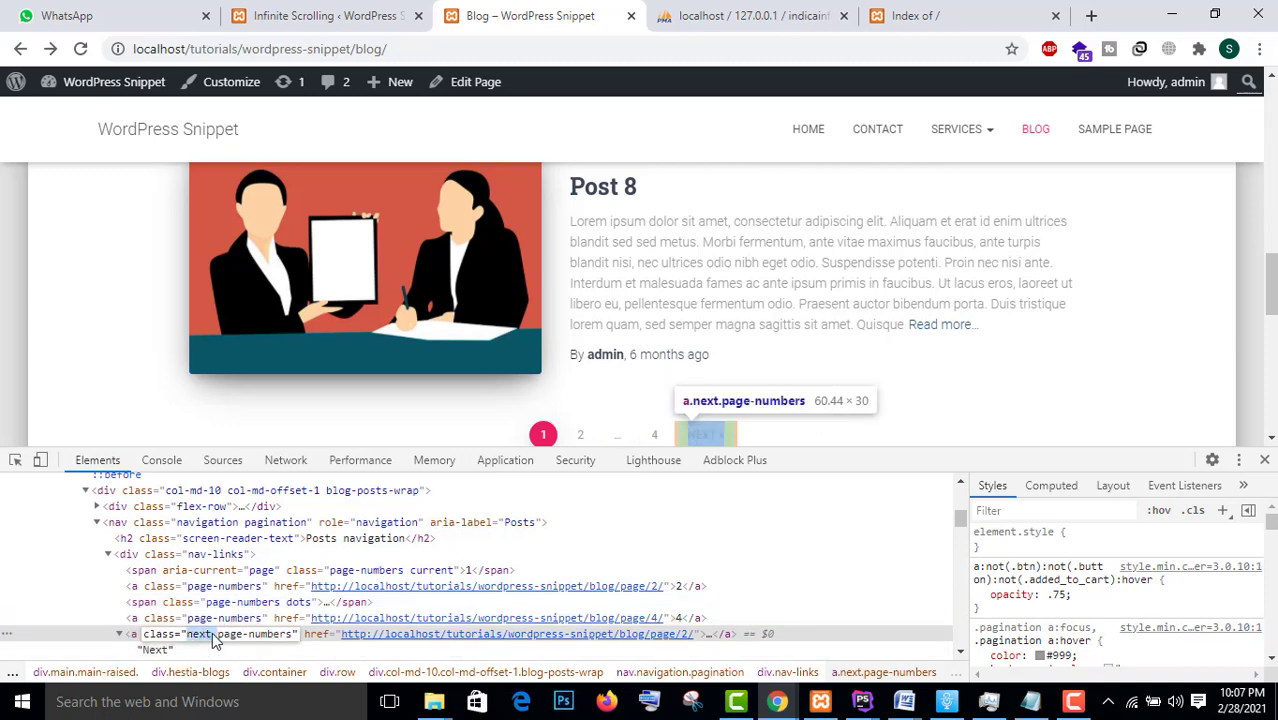
click(195, 641)
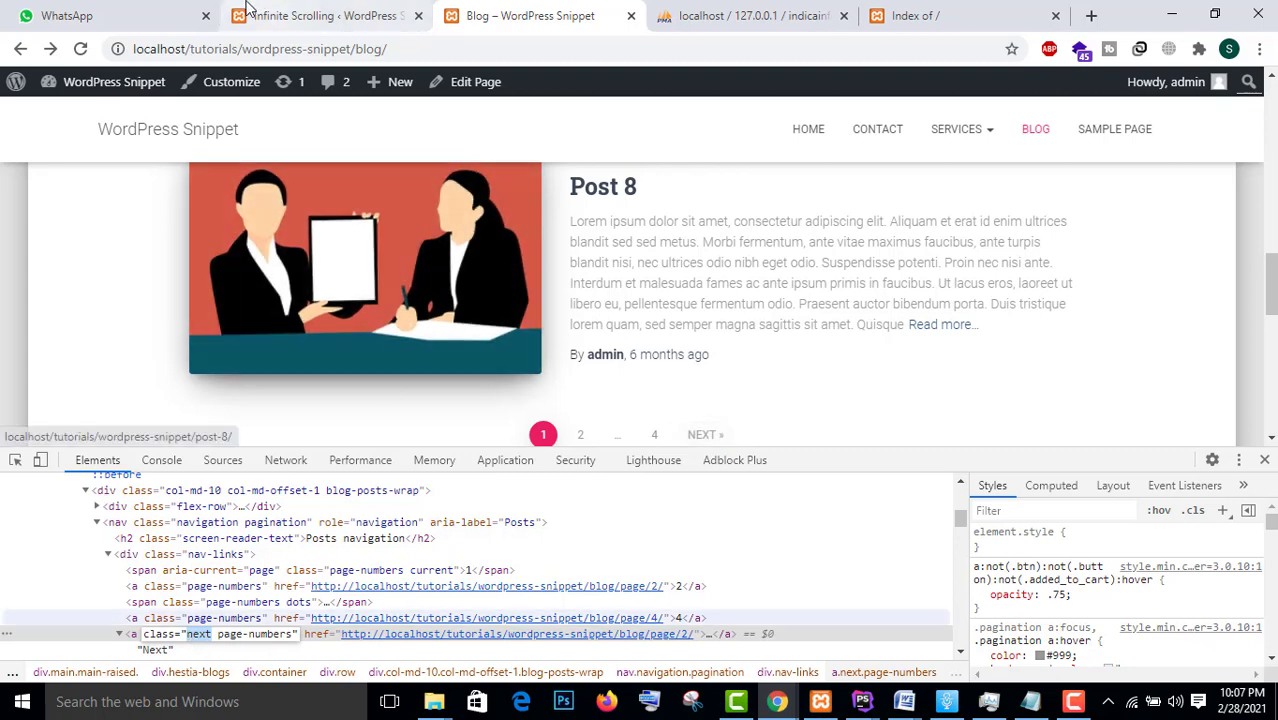
Compare the Next Selector in the YITH settings with the Next link's anchor and its enclosing nav element on the blog page
click(290, 15)
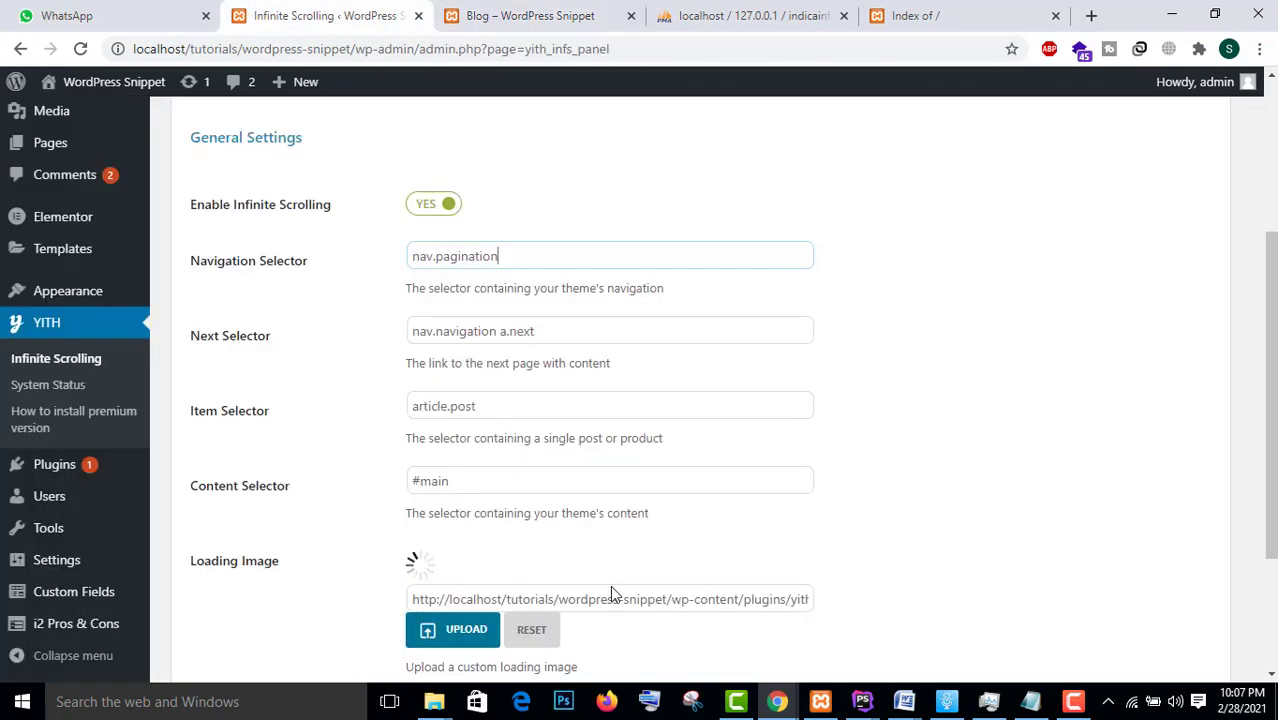
double_click(528, 332)
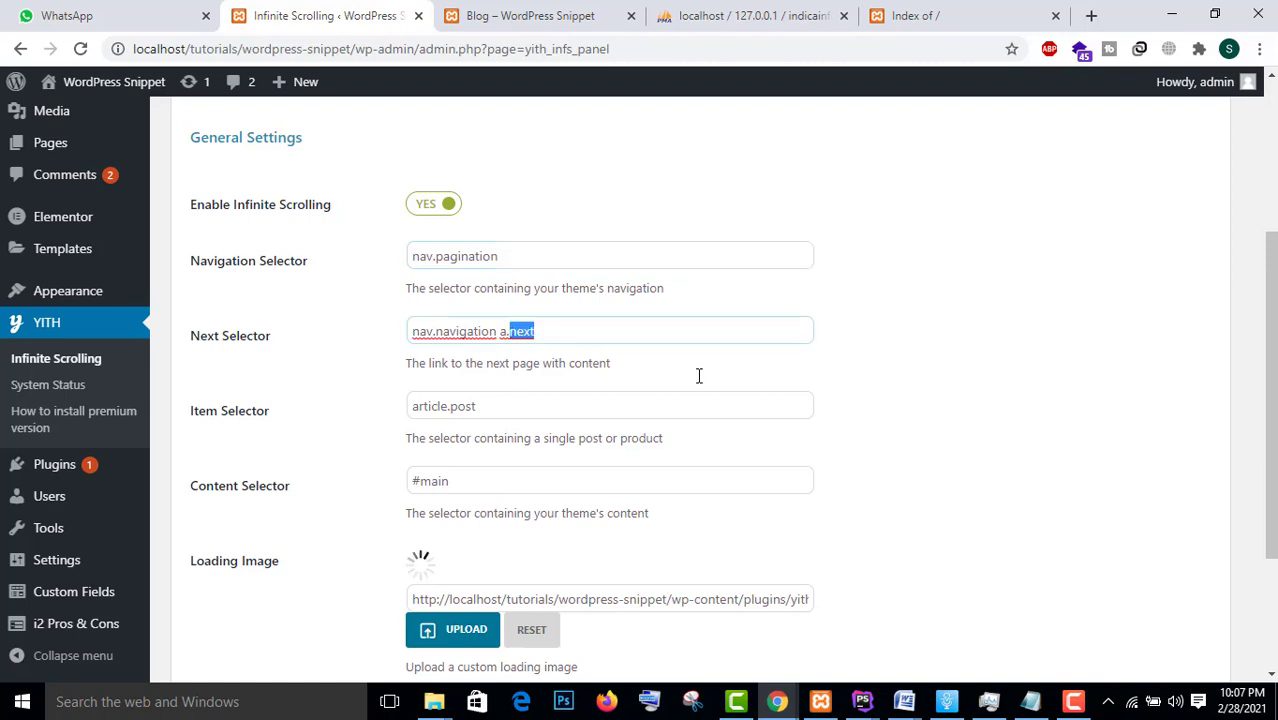
click(656, 334)
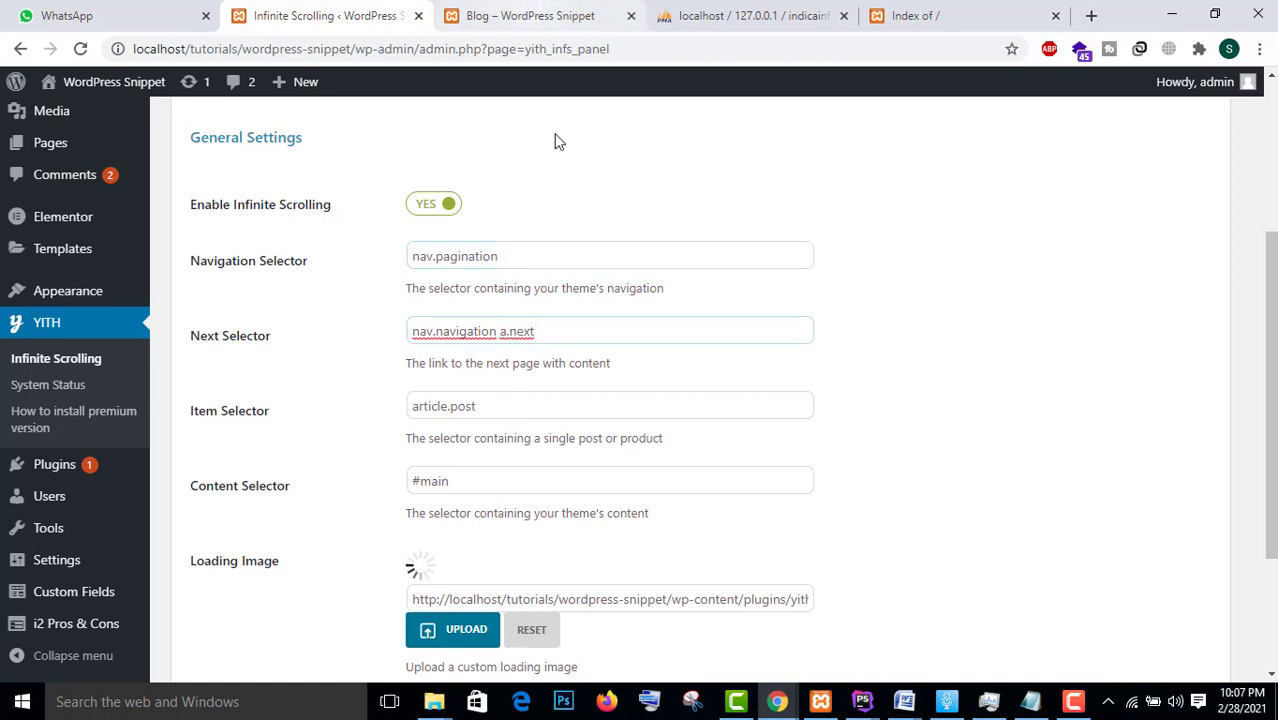
click(788, 710)
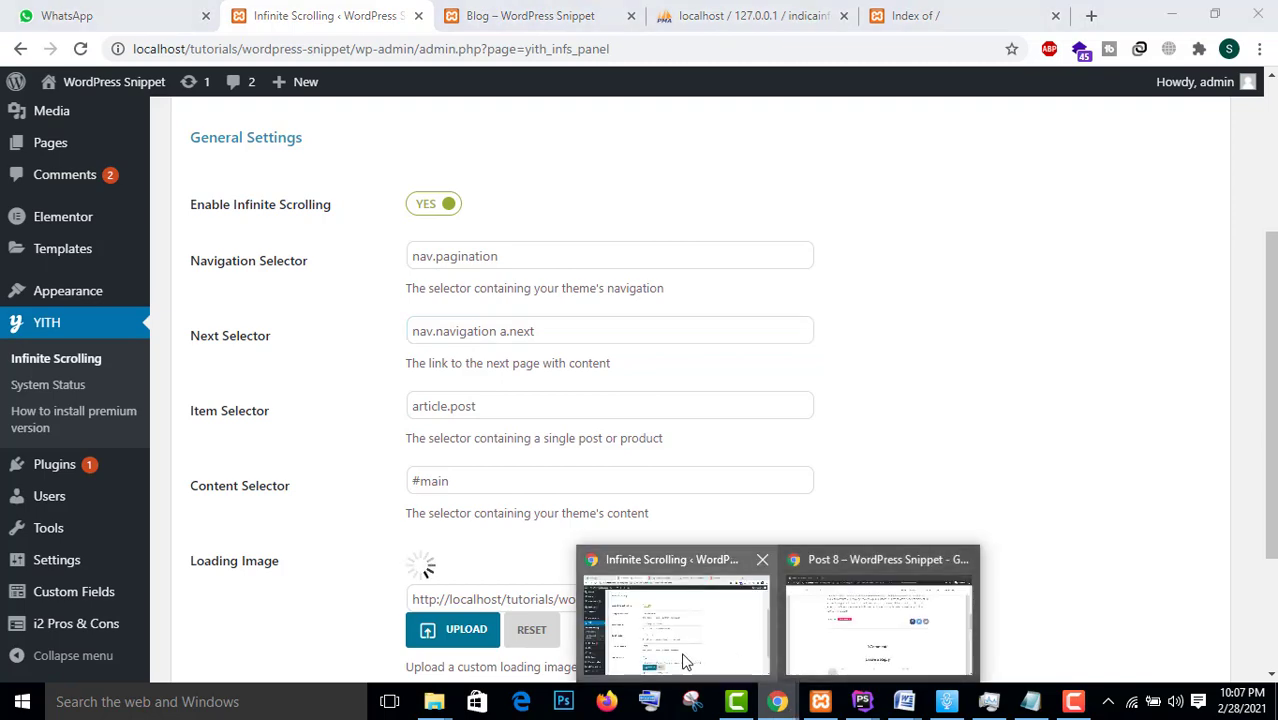
click(522, 15)
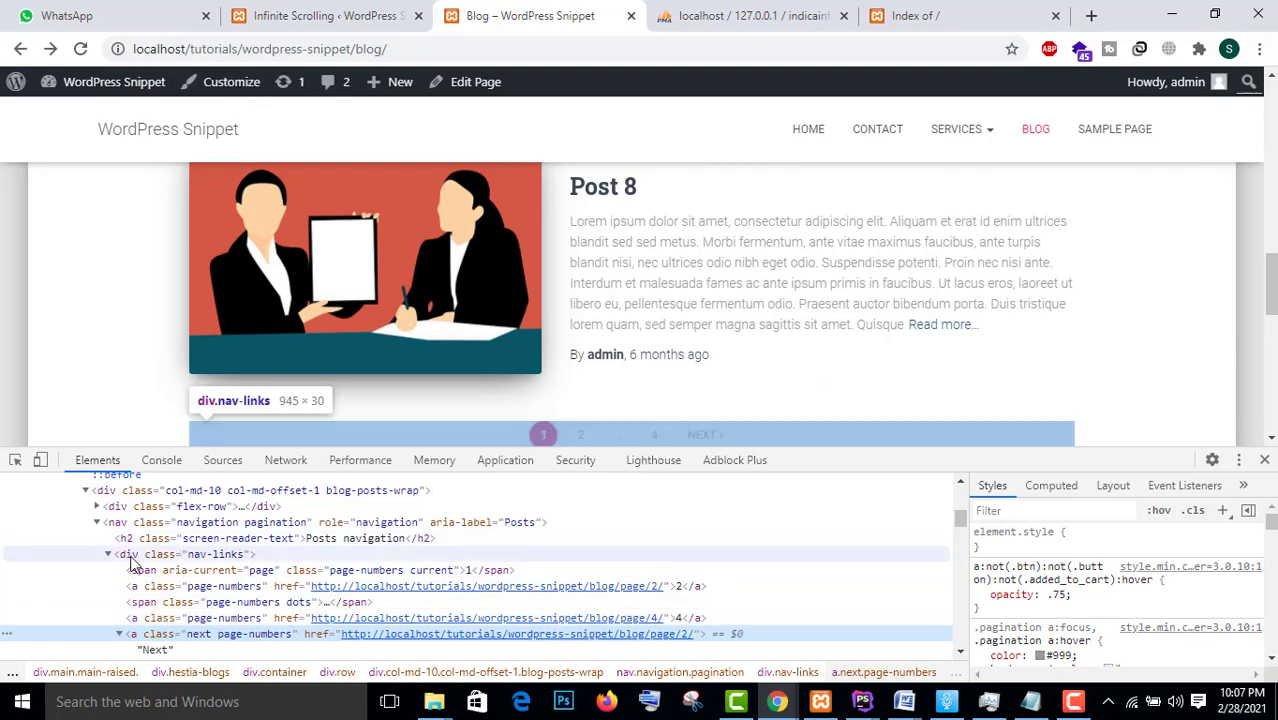
click(352, 8)
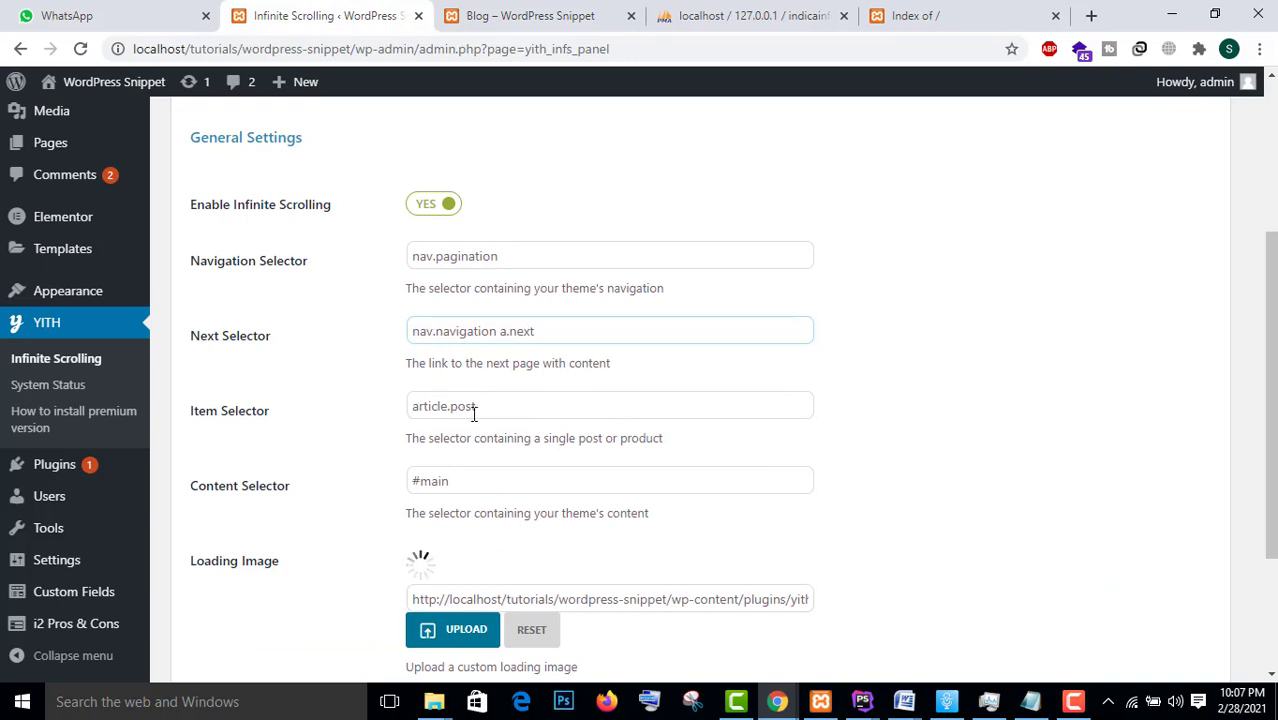
Close the developer tools on the blog page and examine the individual posts down to the pagination
click(537, 12)
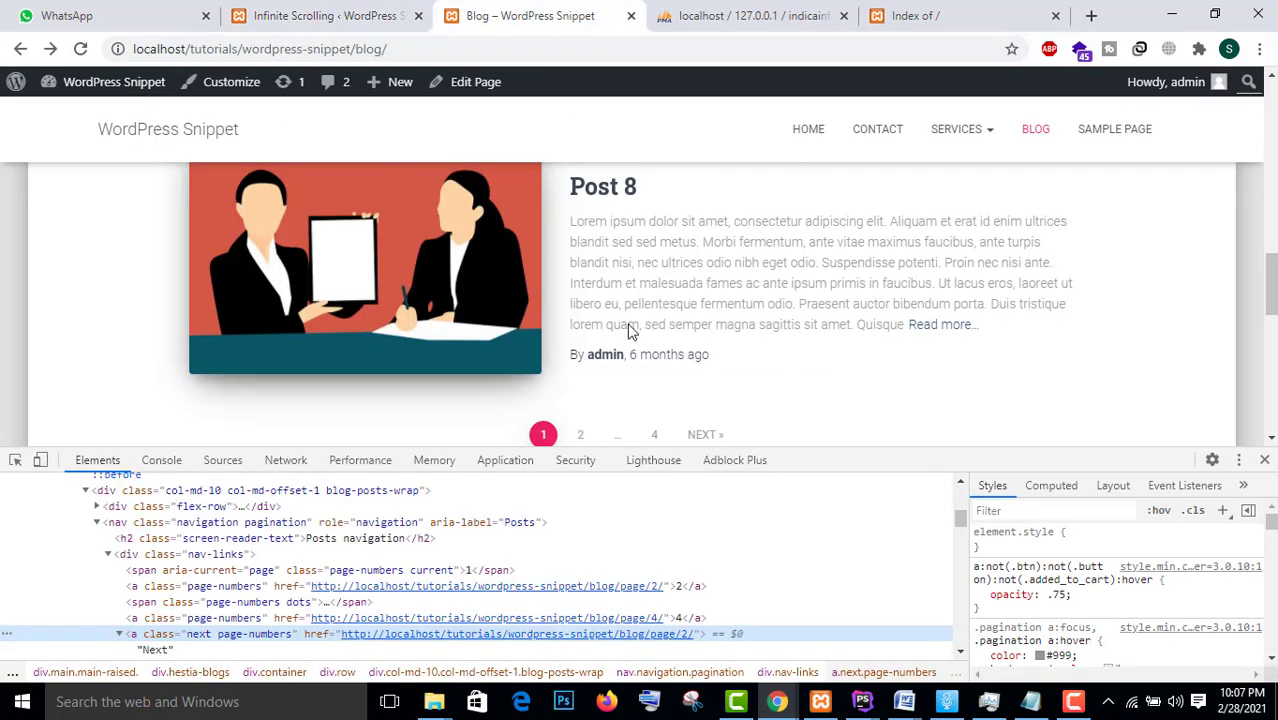
scroll(224, 307, down, 5)
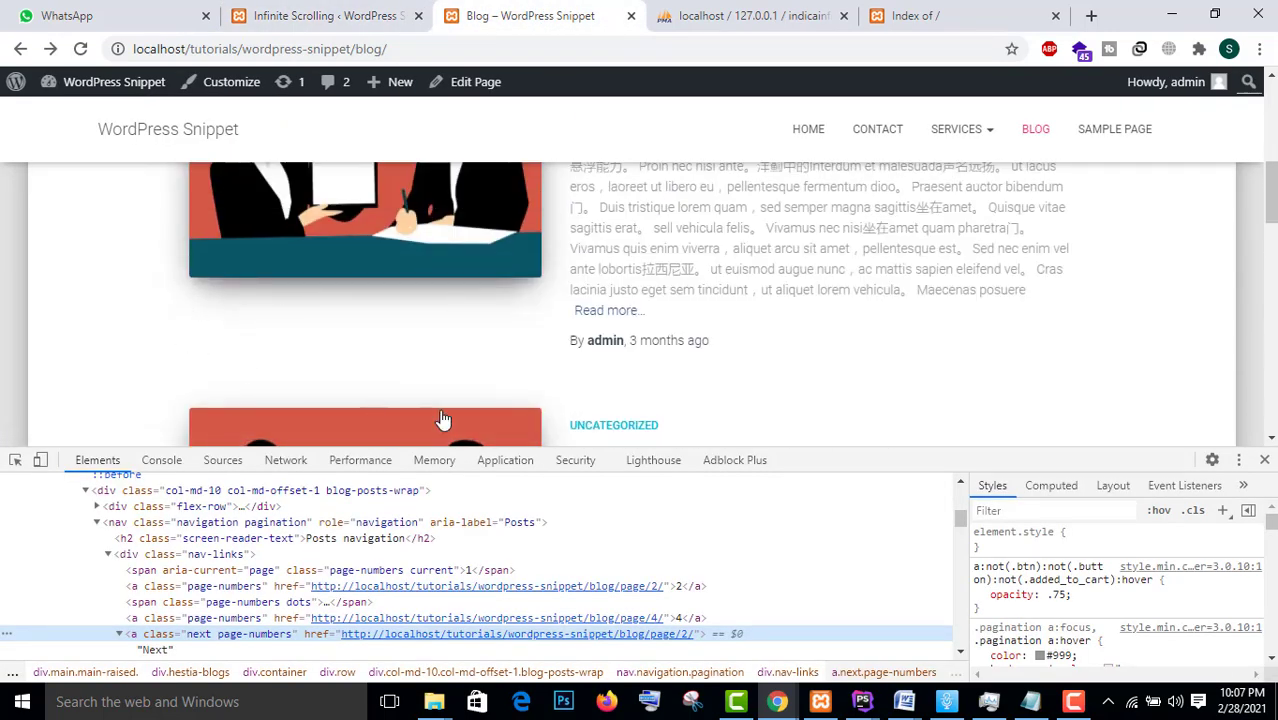
scroll(442, 422, up, 2)
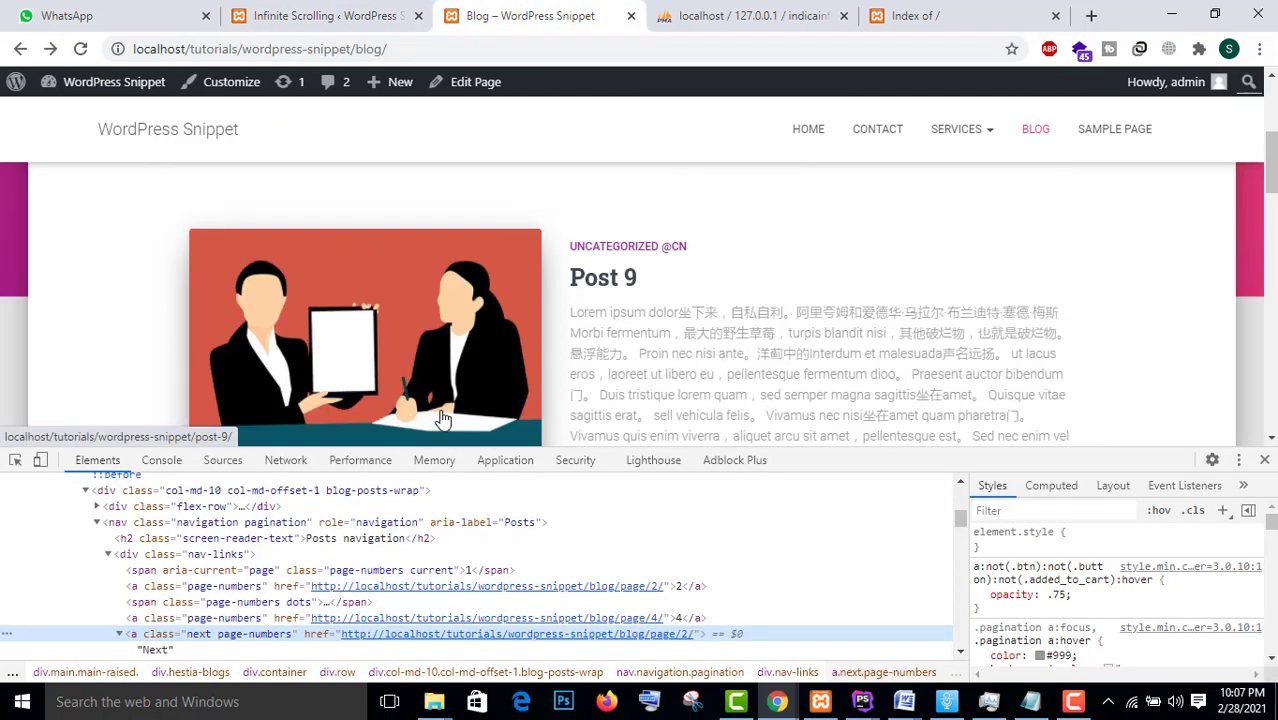
click(1264, 460)
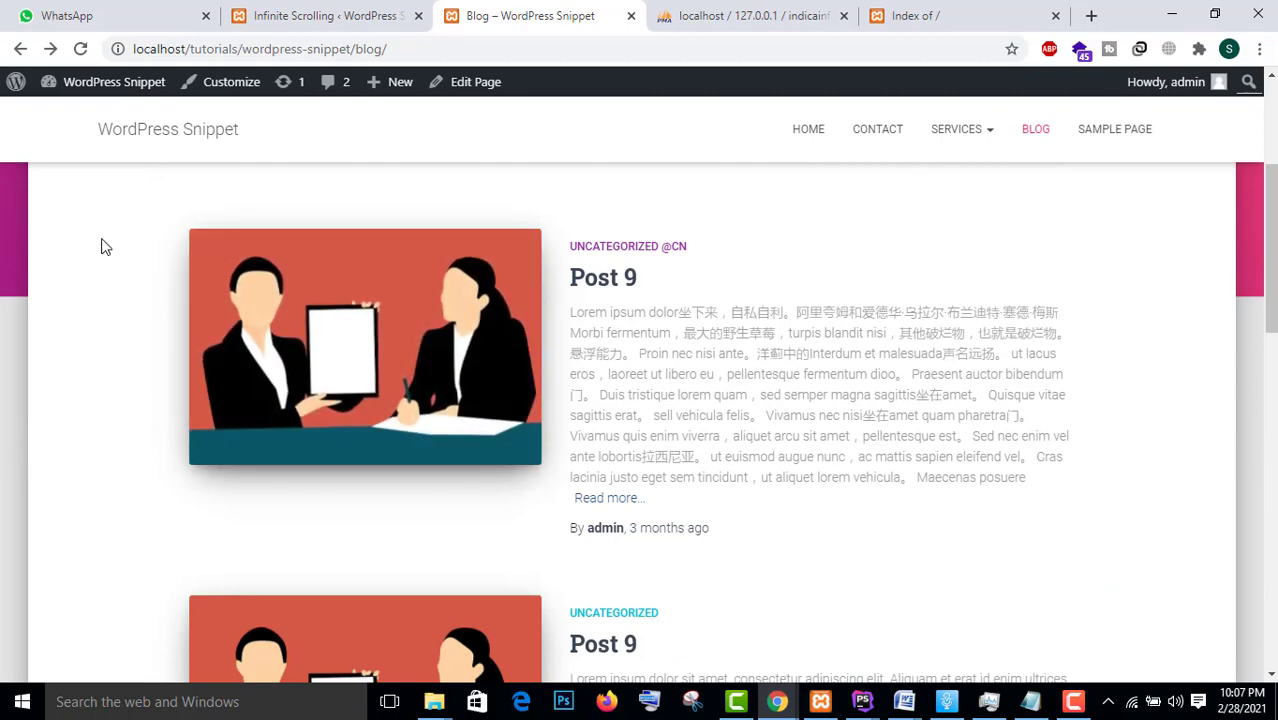
scroll(215, 450, down, 2)
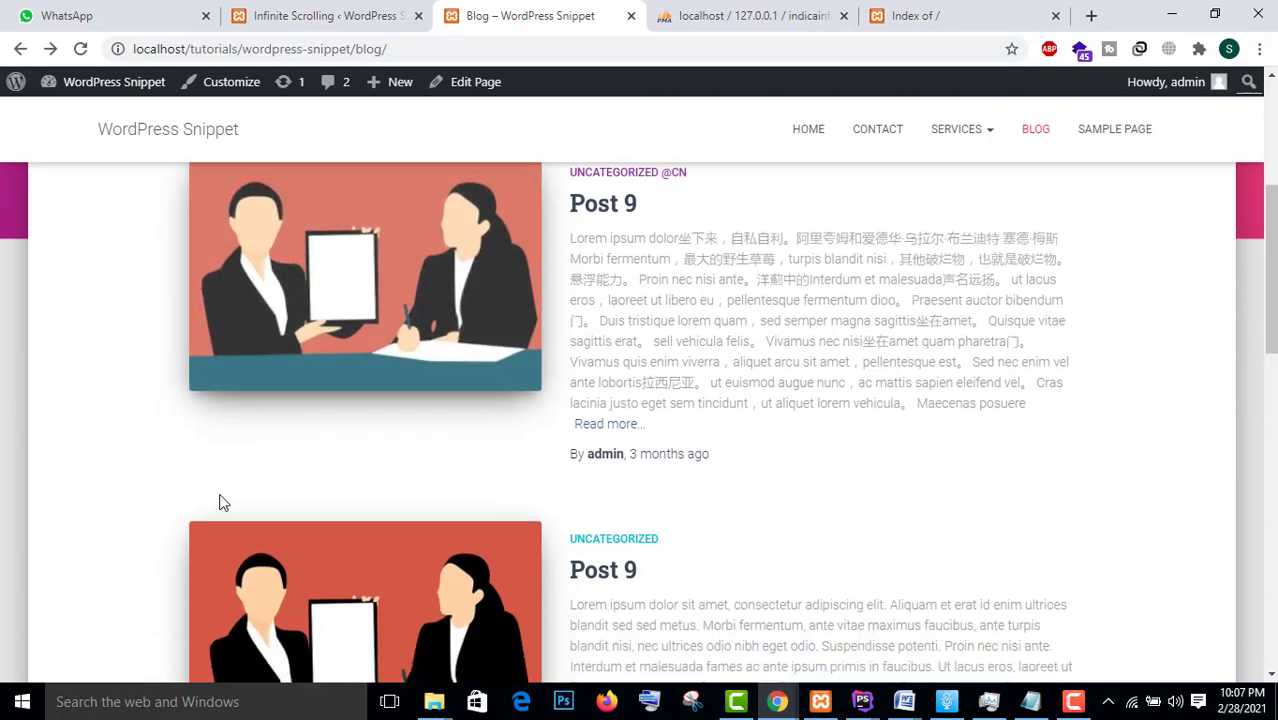
scroll(422, 538, down, 3)
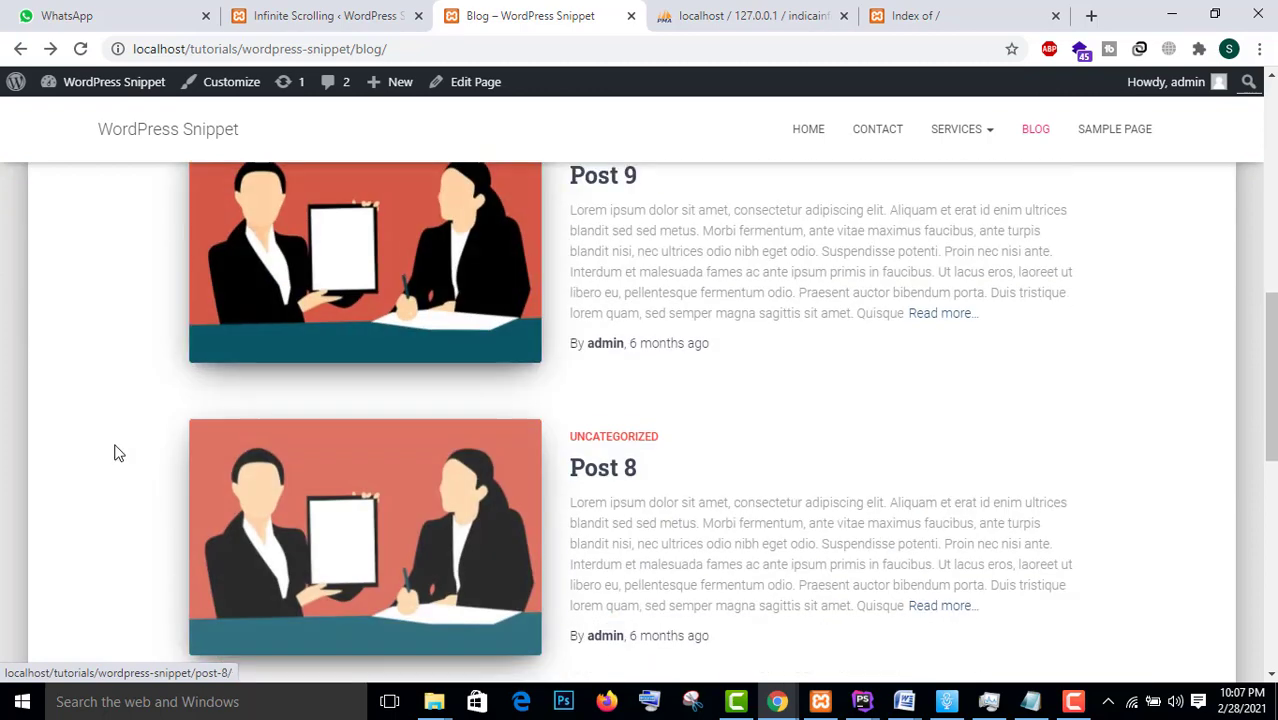
scroll(485, 451, down, 3)
scroll(481, 453, up, 2)
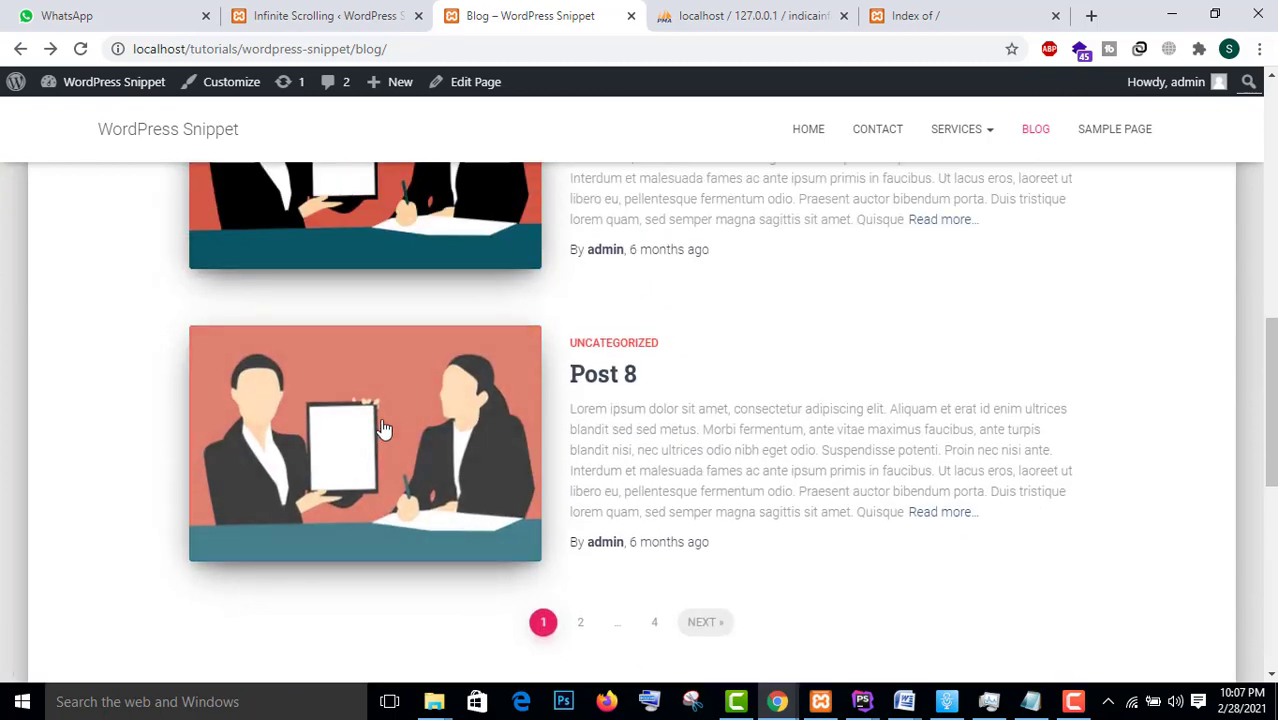
Inspect the Post 8 excerpt, collapse its enclosing article element and select the class name card in the article's class attribute
right_click(645, 416)
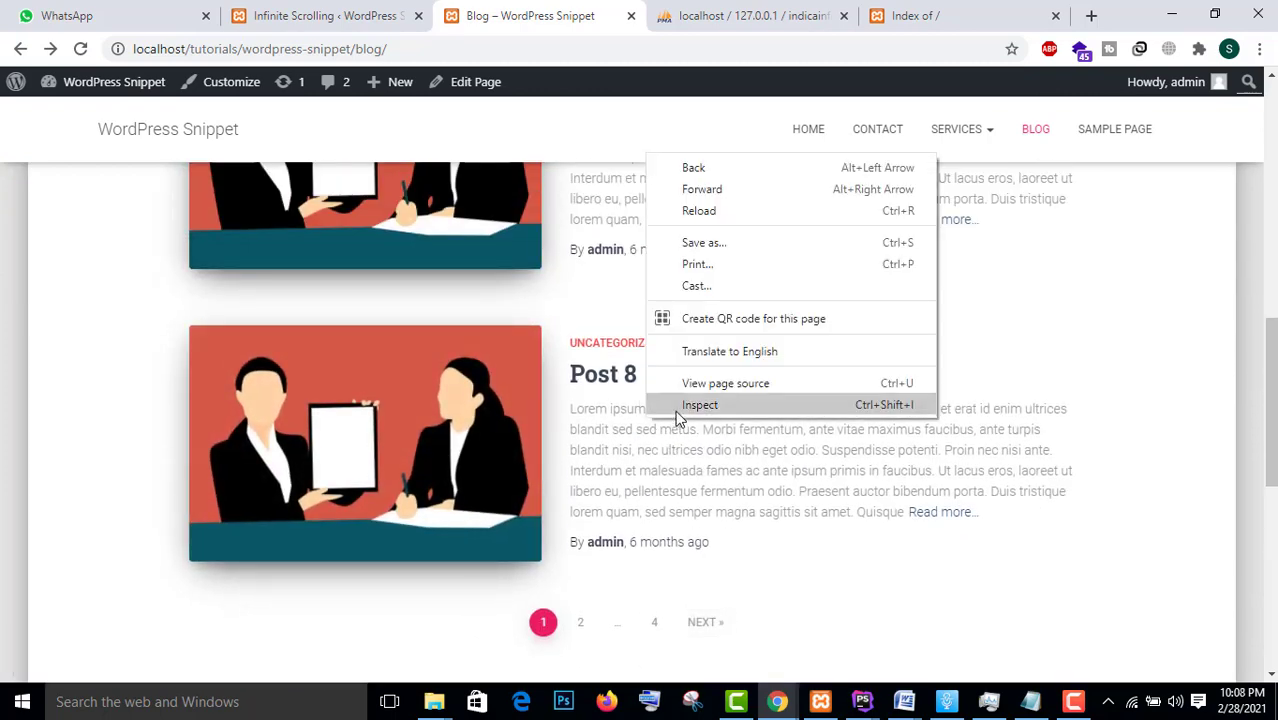
click(676, 406)
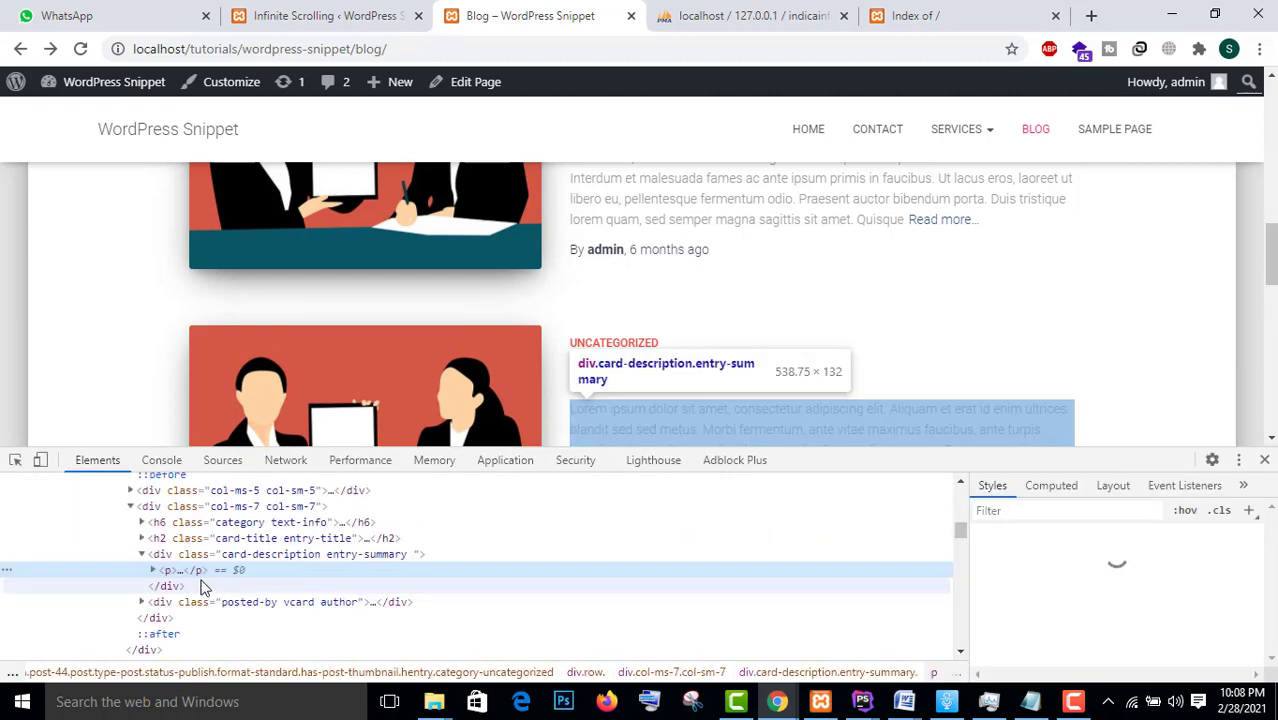
scroll(175, 585, up, 1)
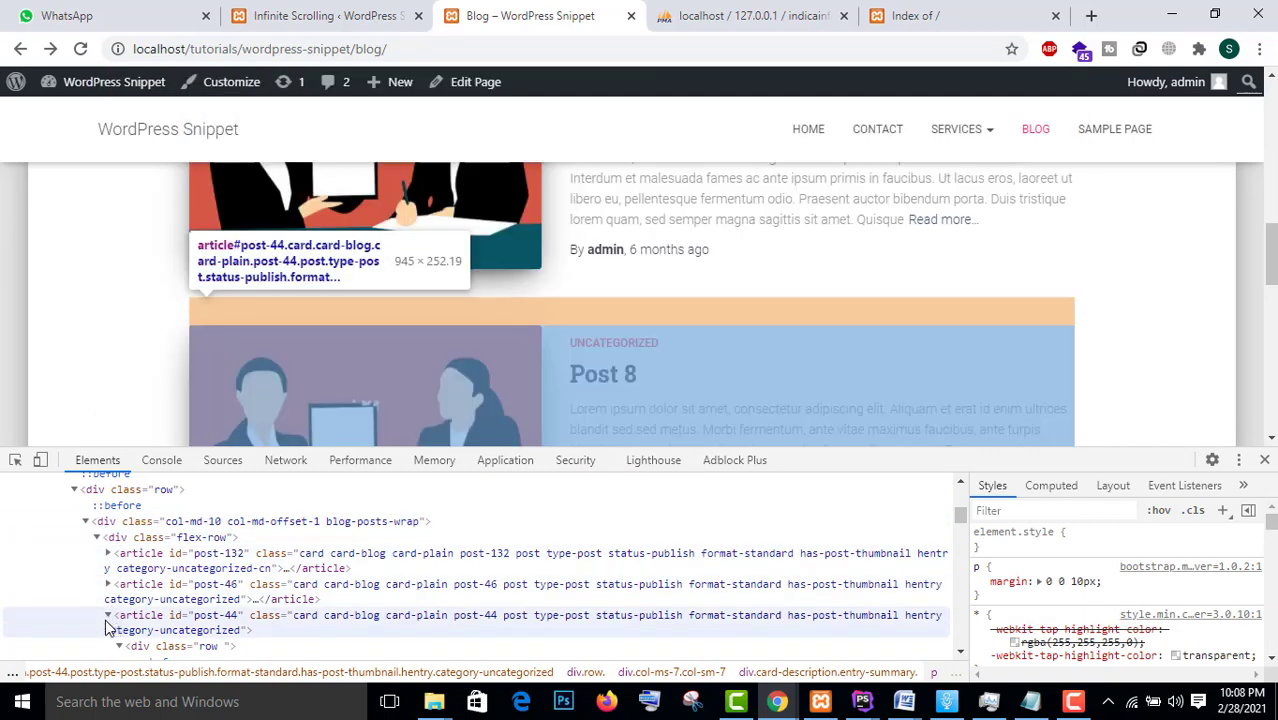
click(107, 619)
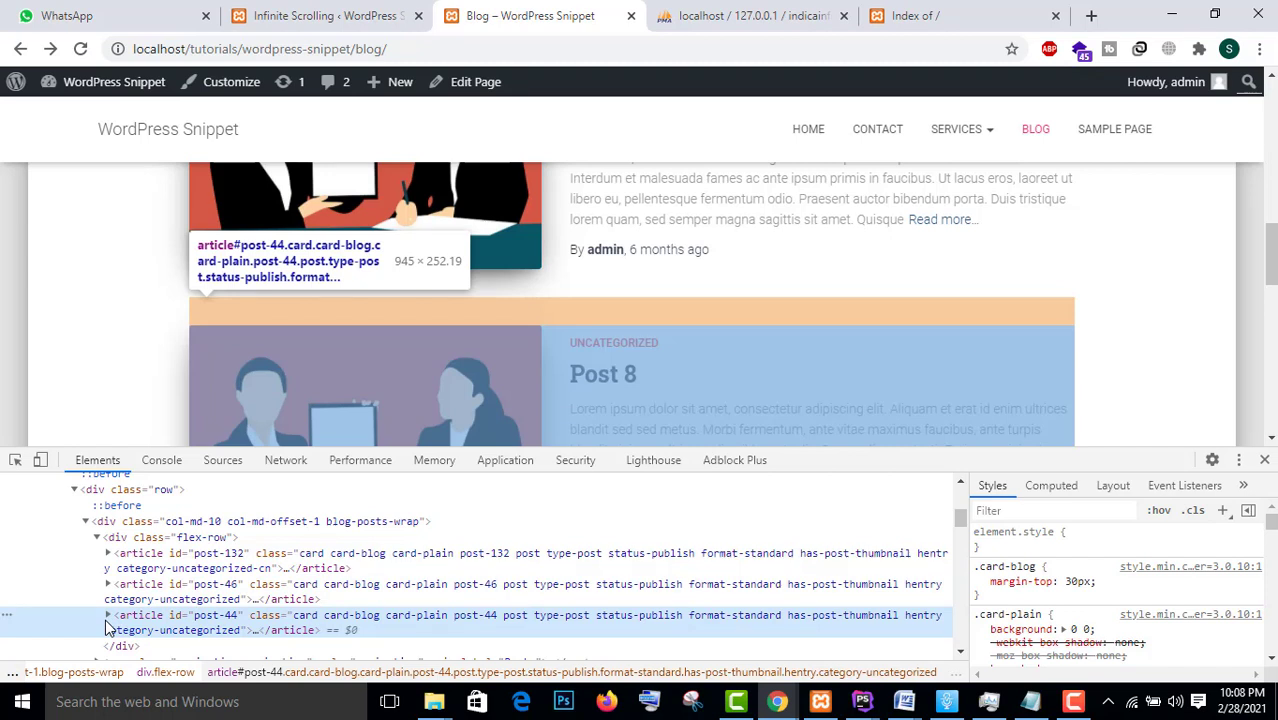
double_click(330, 618)
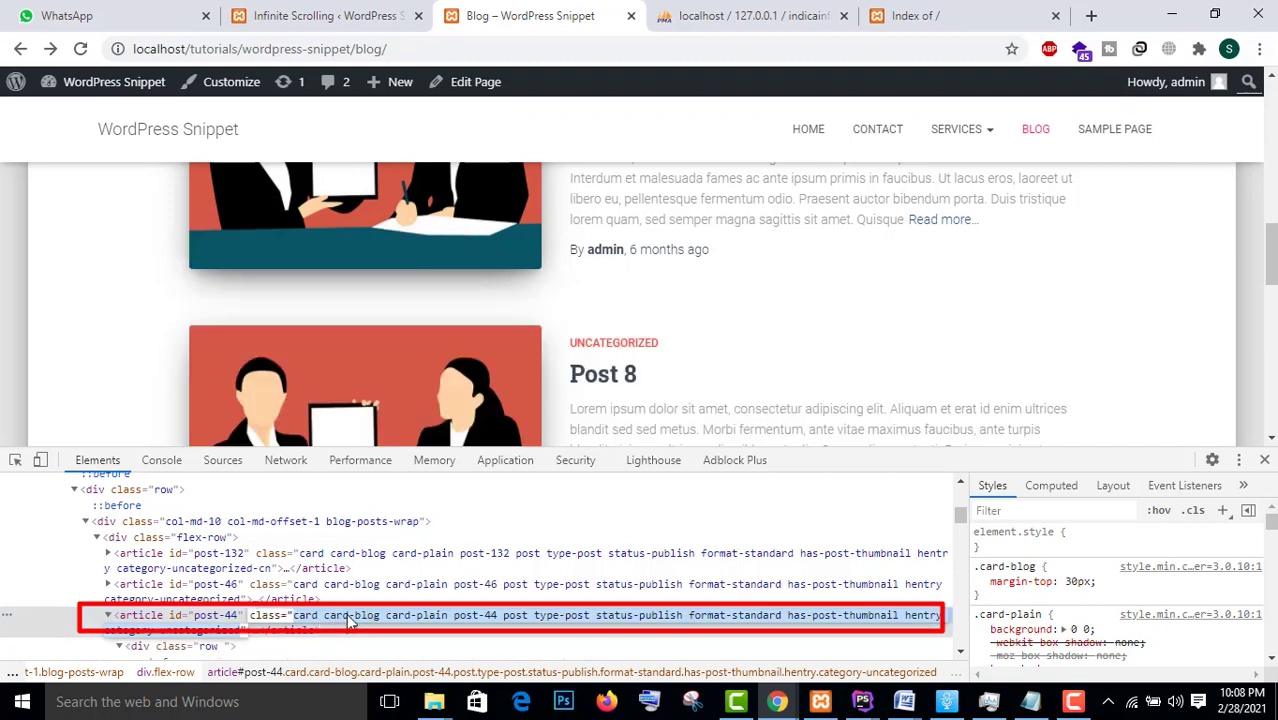
click(323, 618)
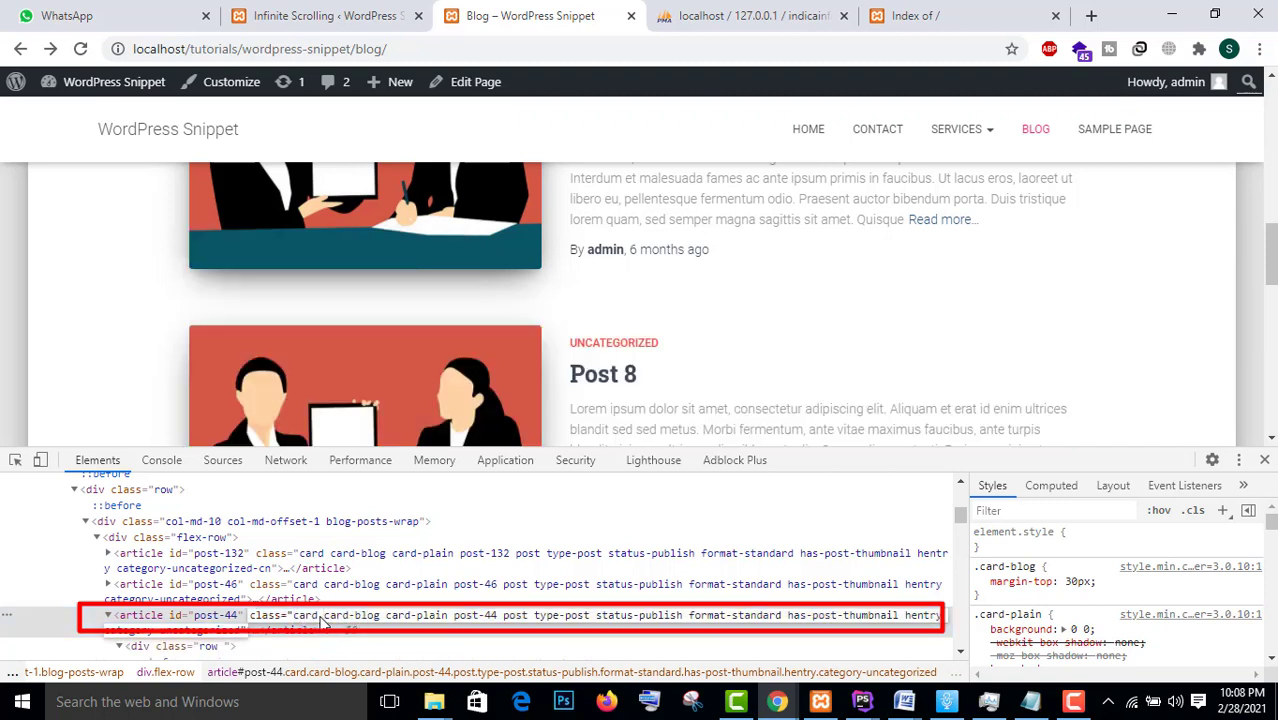
drag(318, 618, 295, 618)
Set the Item Selector to article.card in the YITH settings, checking the element name against the blog page's markup
click(328, 15)
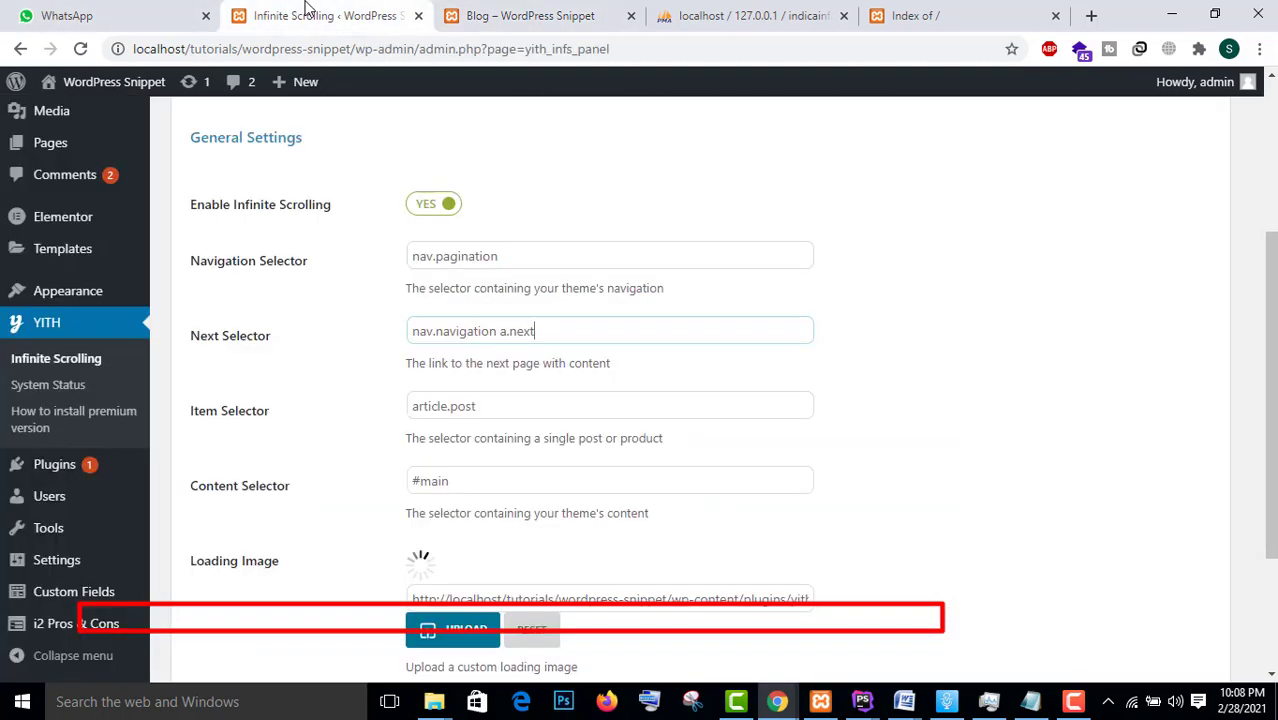
drag(488, 404, 360, 399)
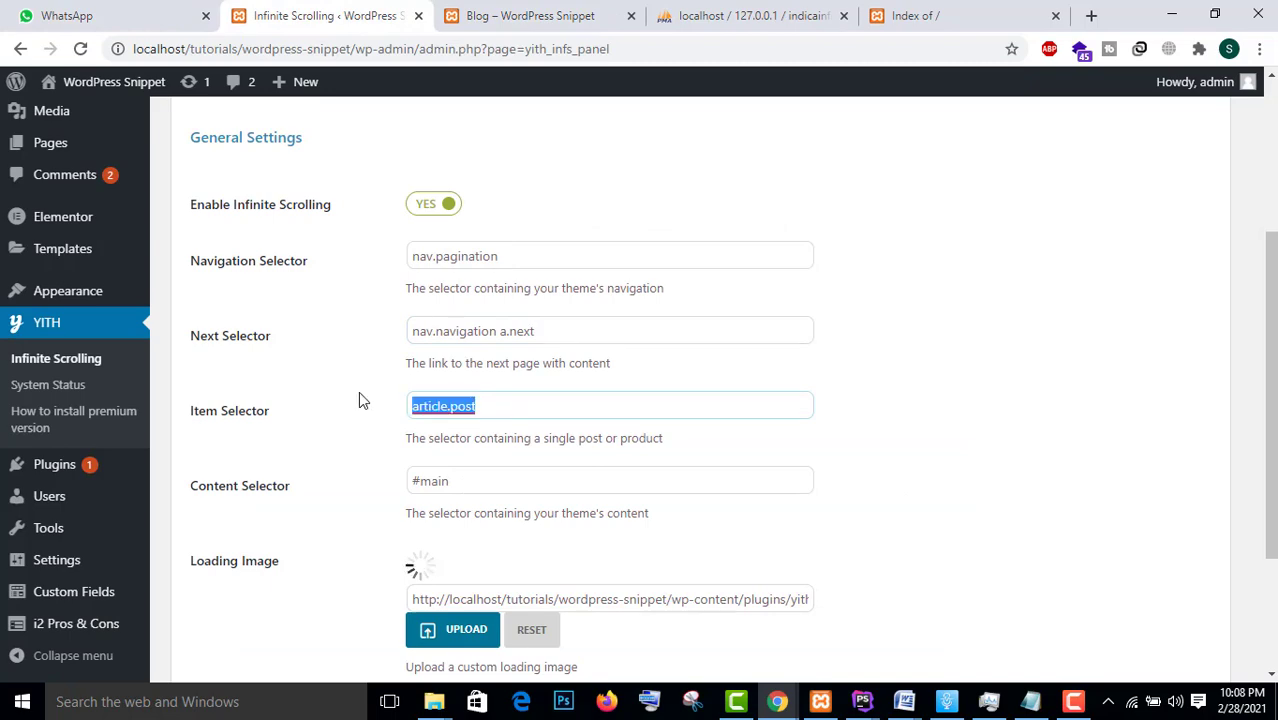
text(.card)
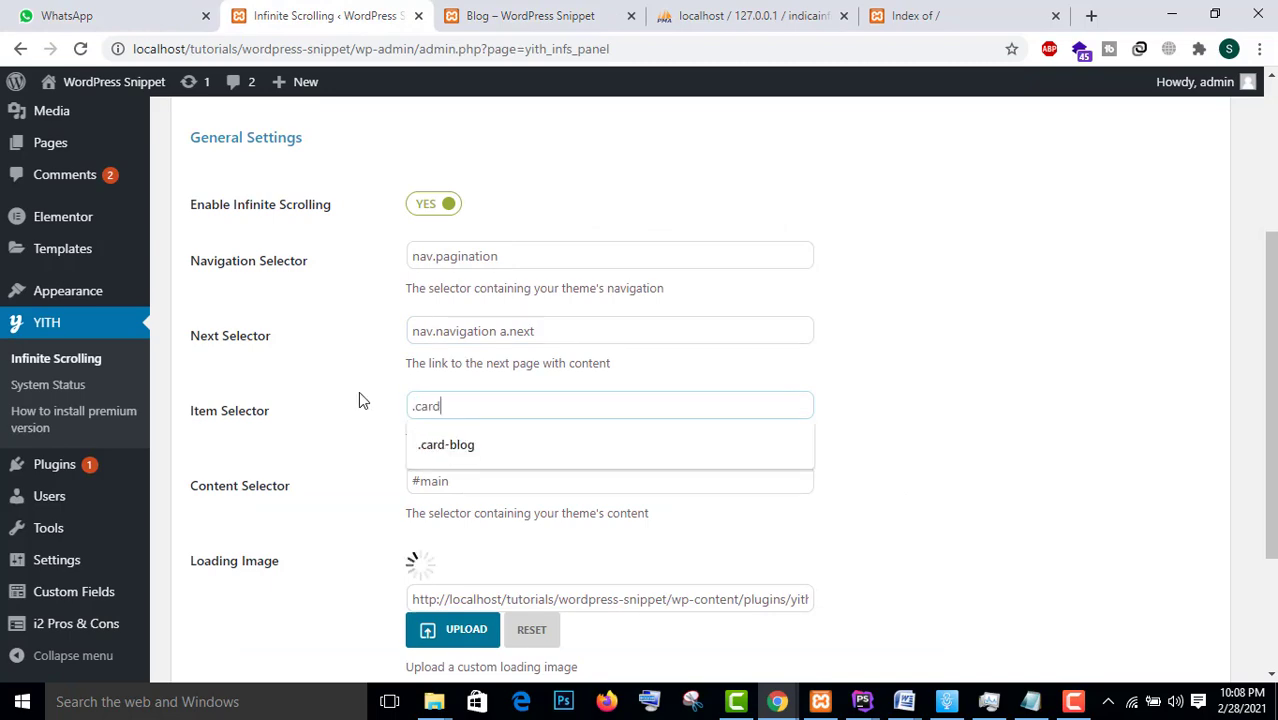
click(592, 12)
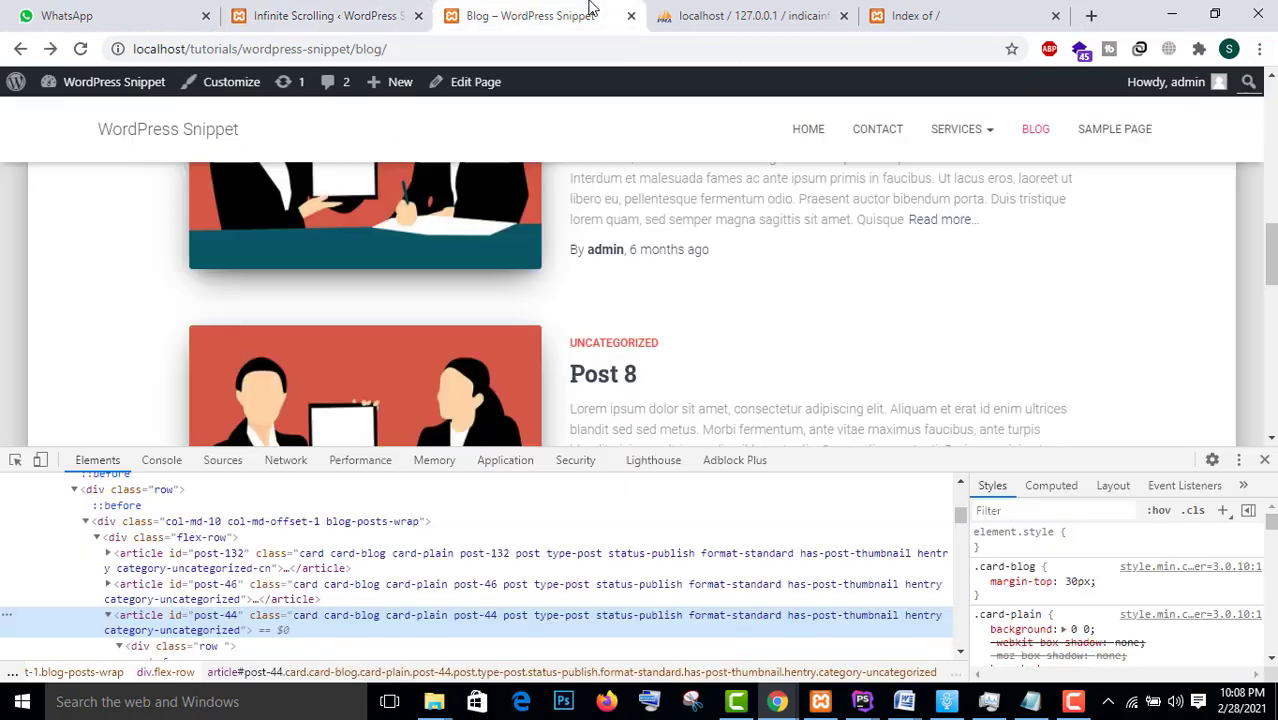
double_click(150, 617)
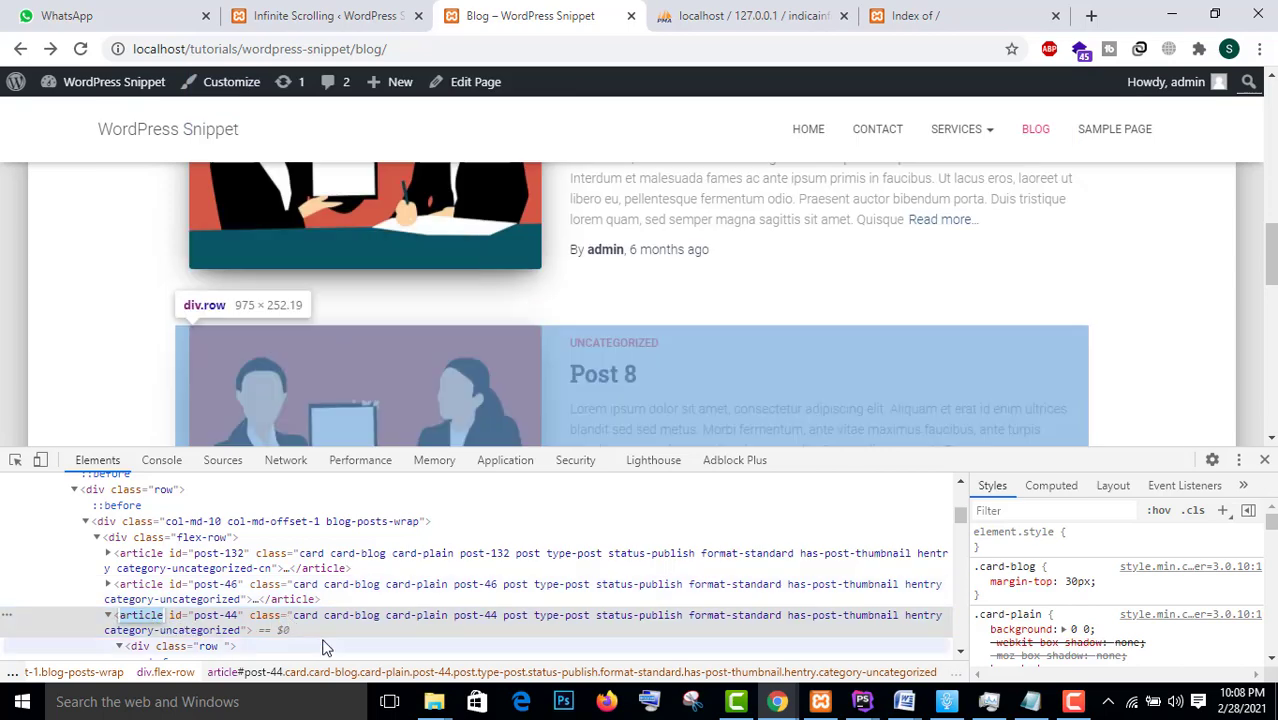
click(328, 14)
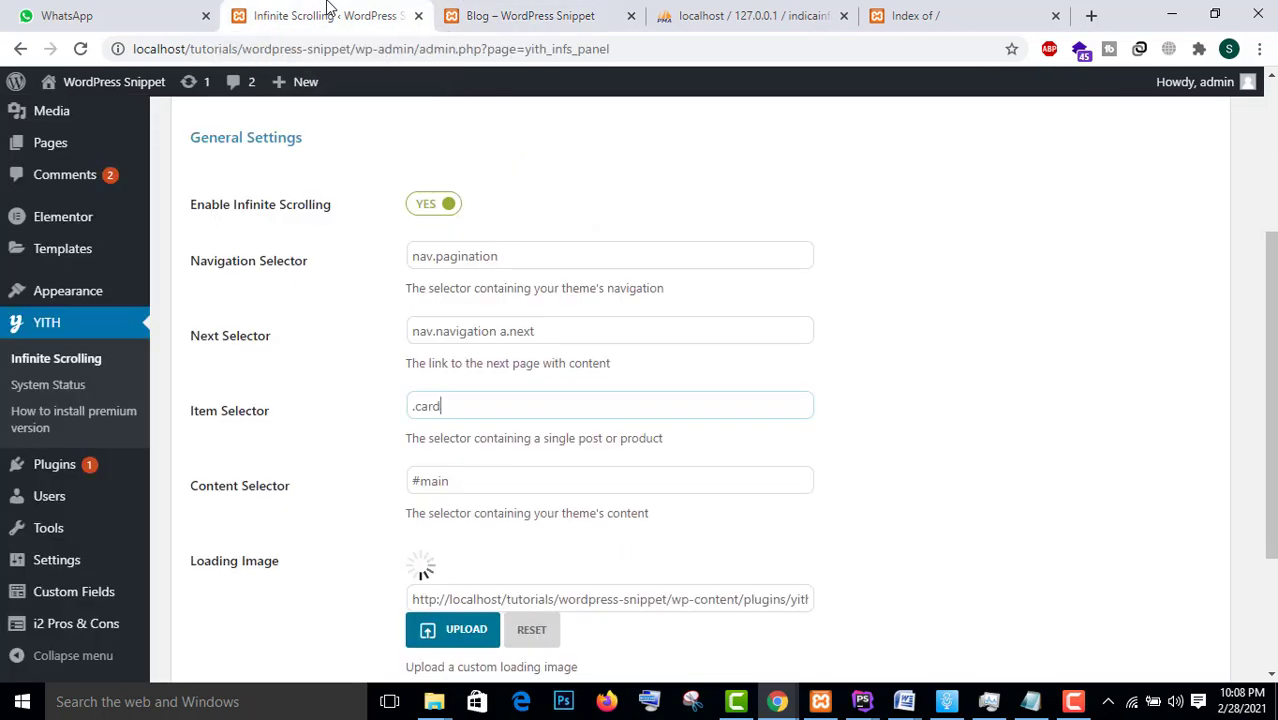
click(418, 407)
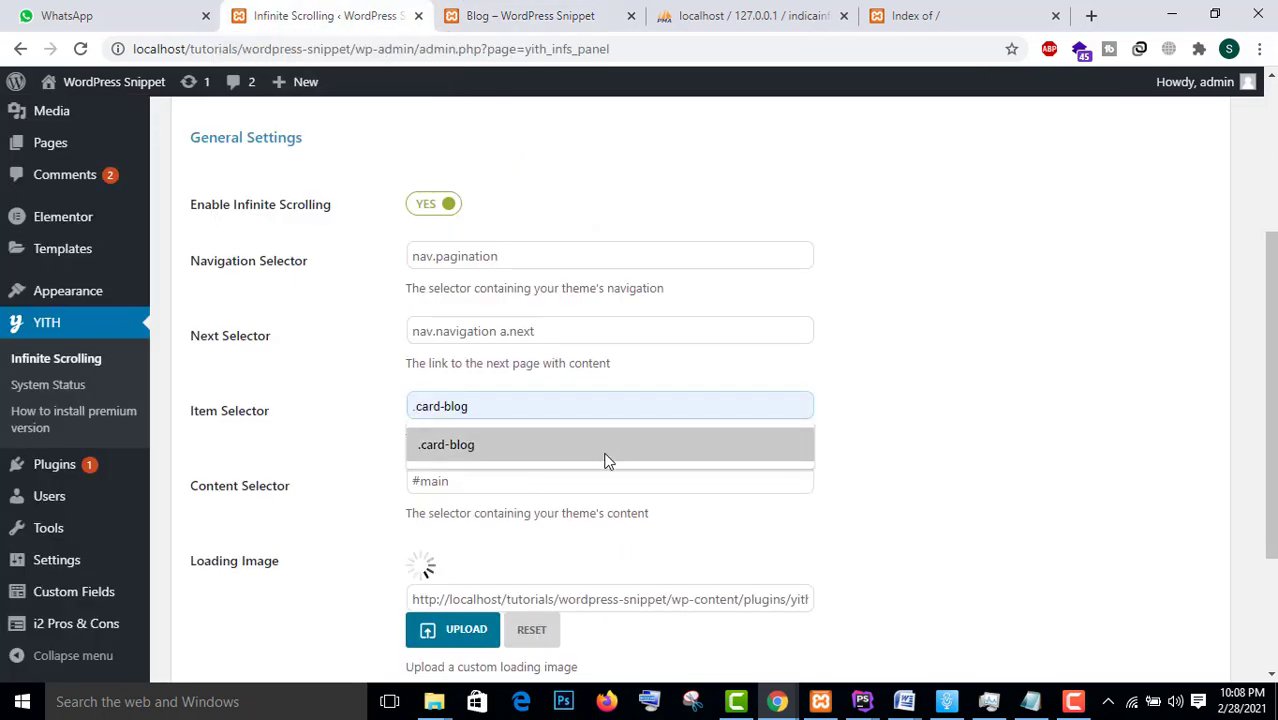
key(Home)
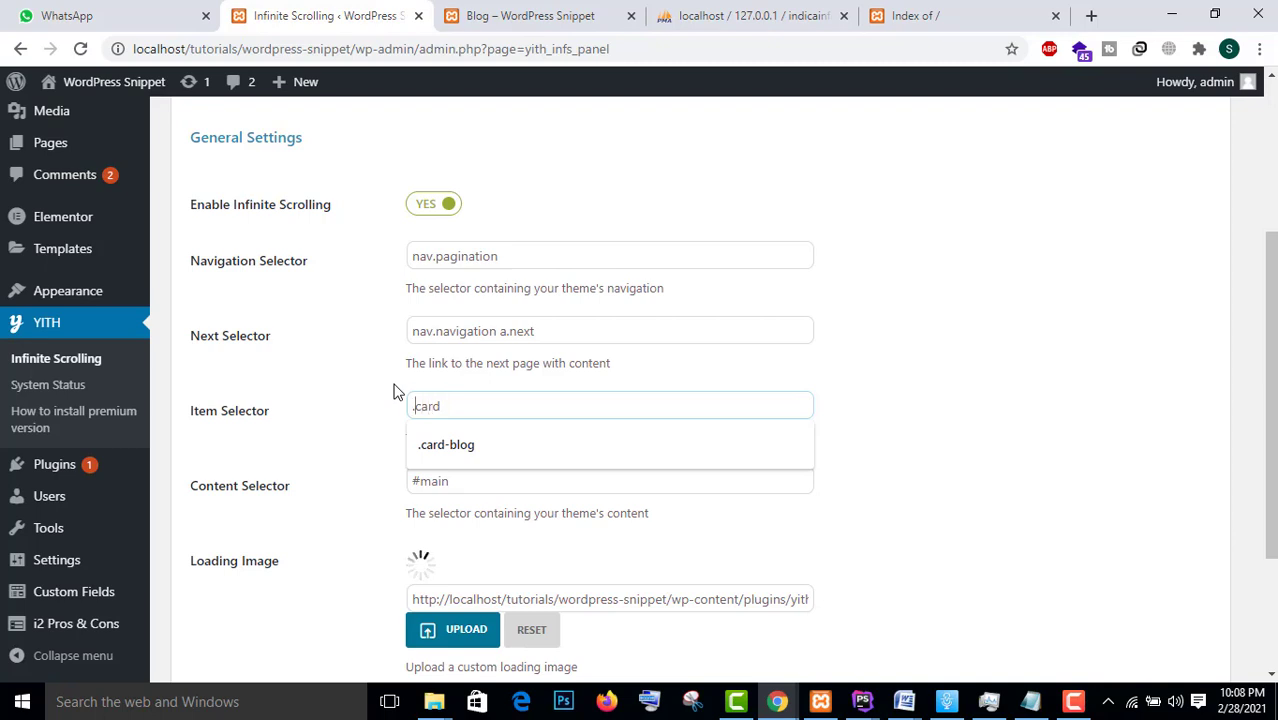
text(article)
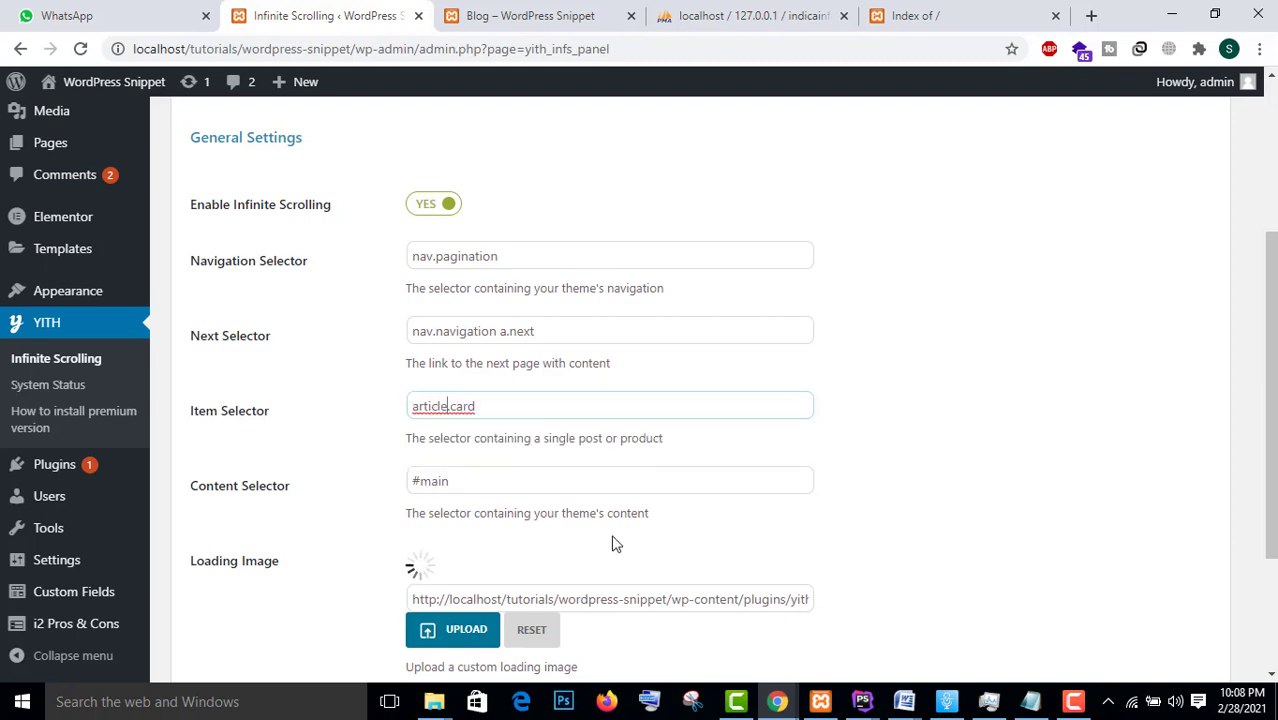
Compare the Content Selector in the YITH settings with the blog page's markup and select the class name main on the enclosing div
click(456, 490)
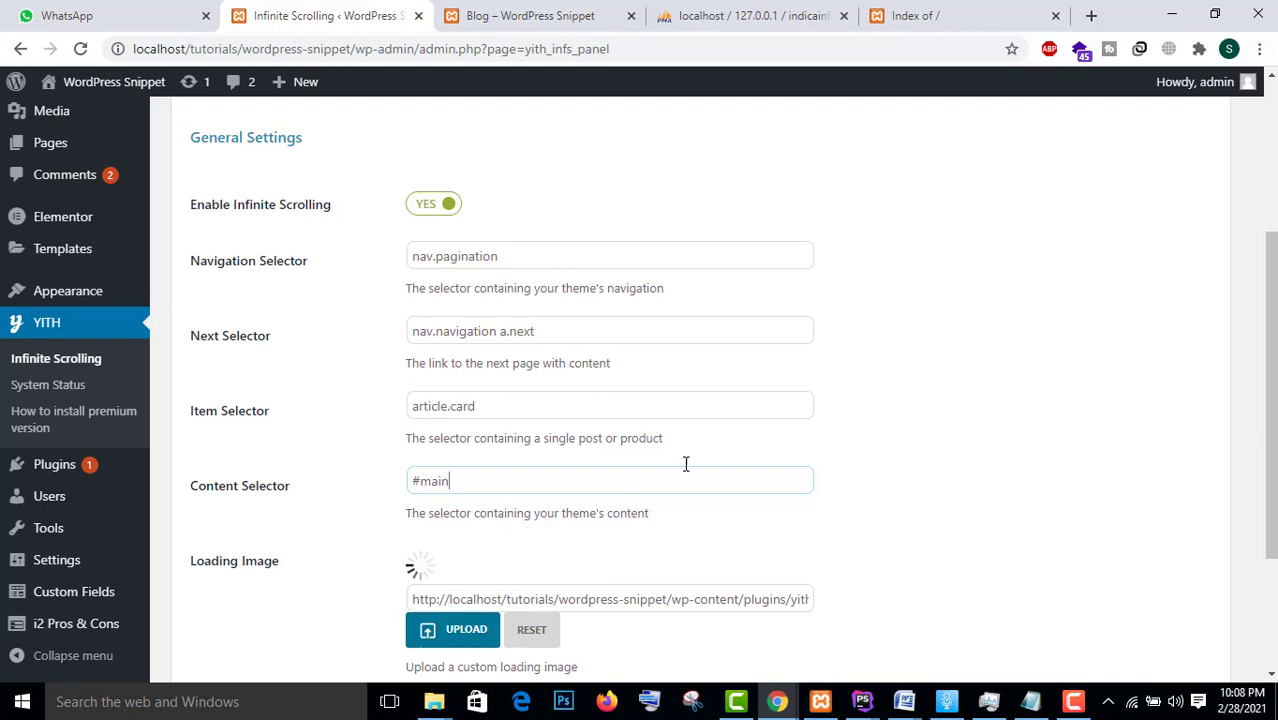
click(530, 15)
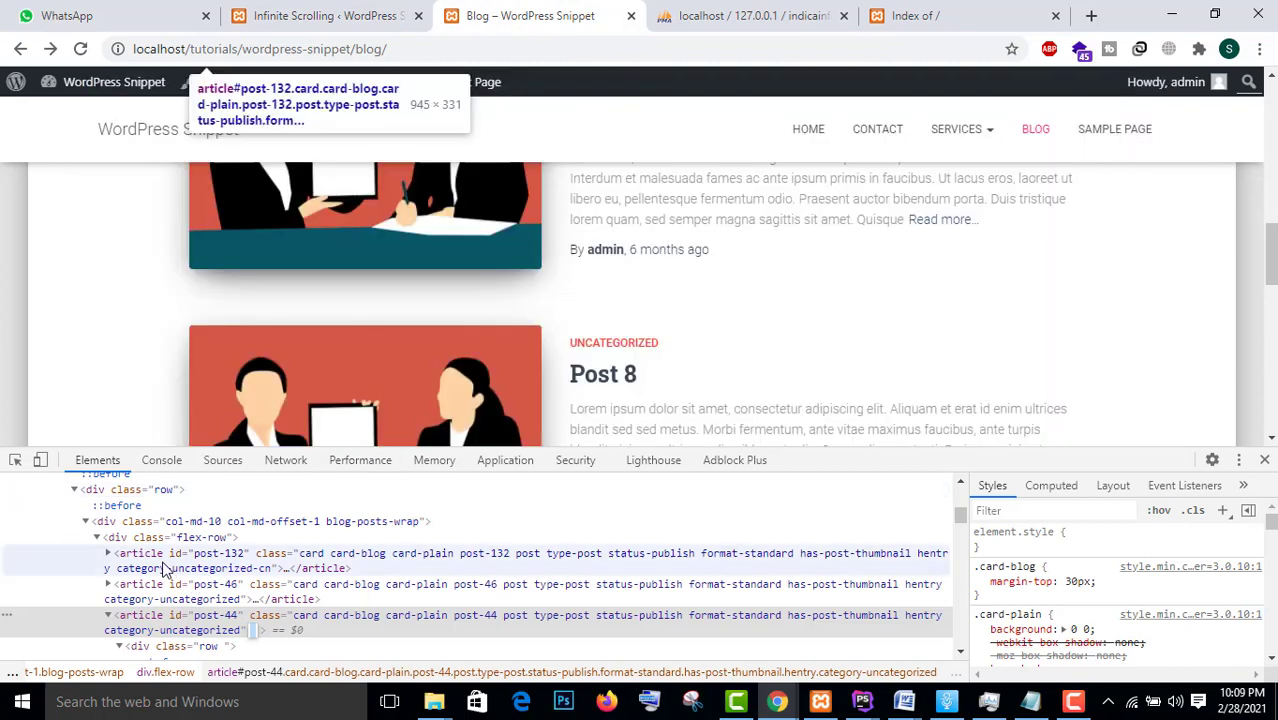
scroll(165, 570, up, 2)
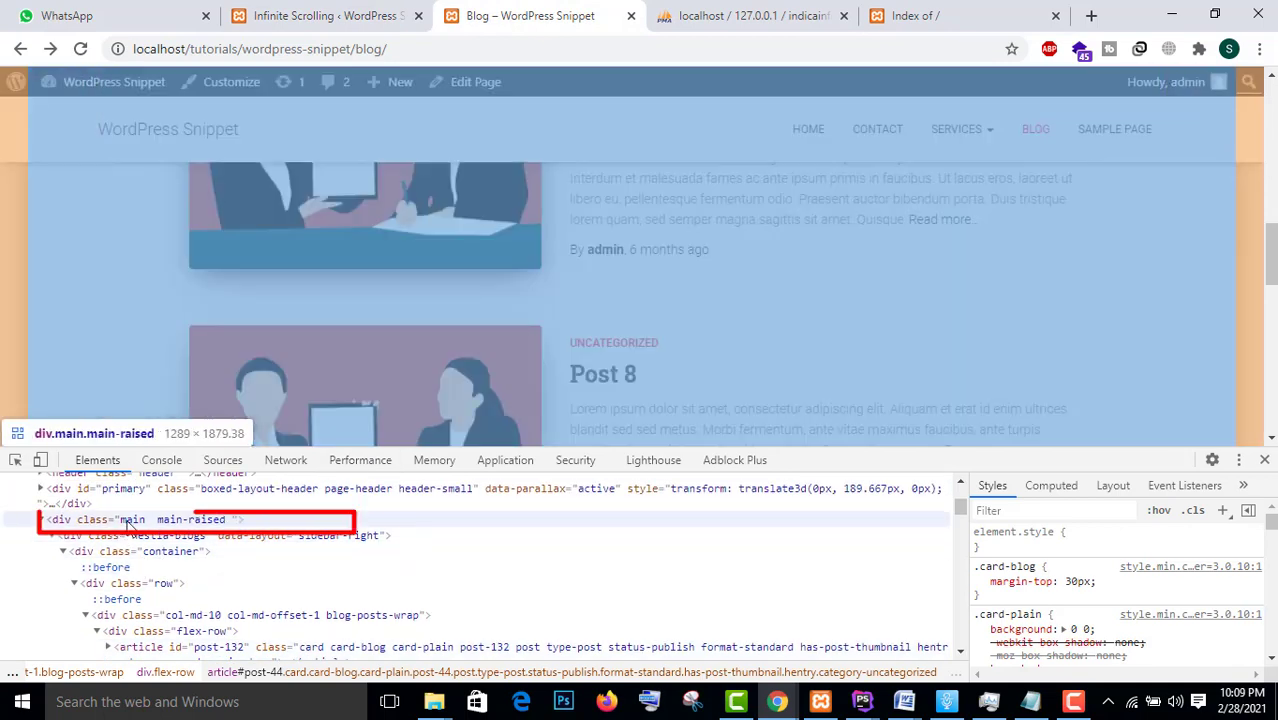
click(126, 521)
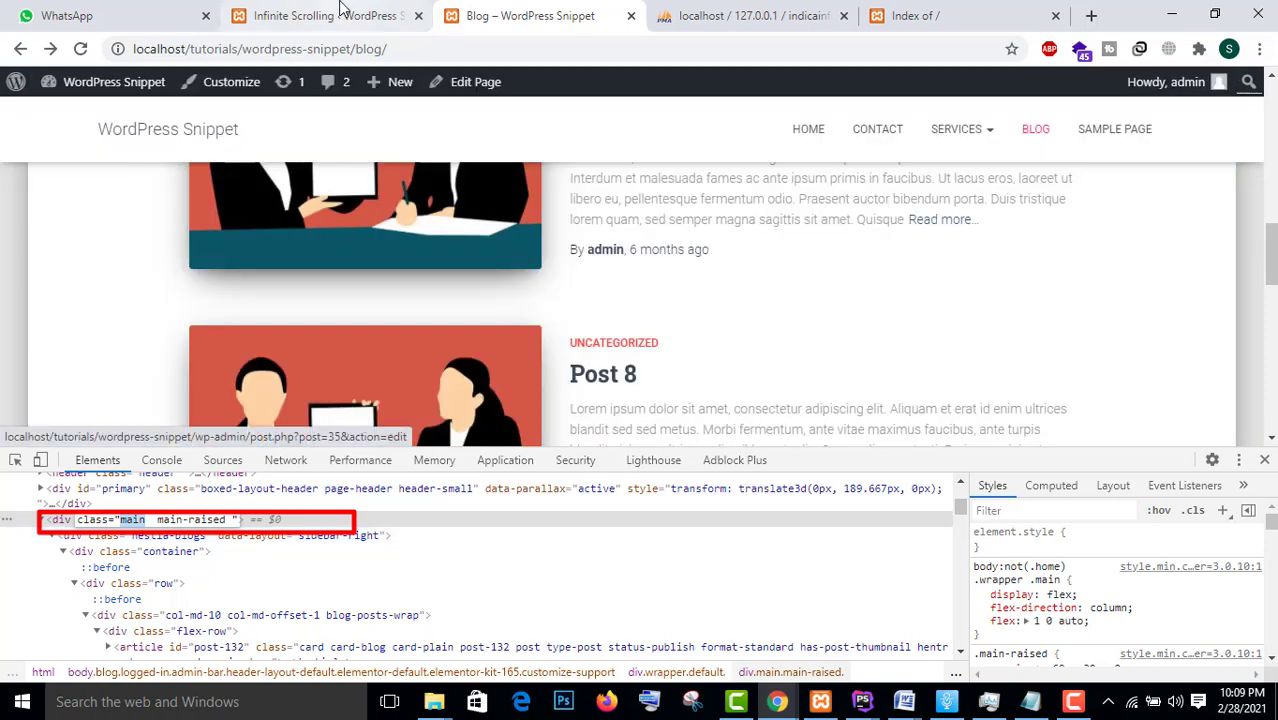
Set the Content Selector to .main in the YITH settings and save the changes
click(330, 15)
drag(450, 481, 395, 486)
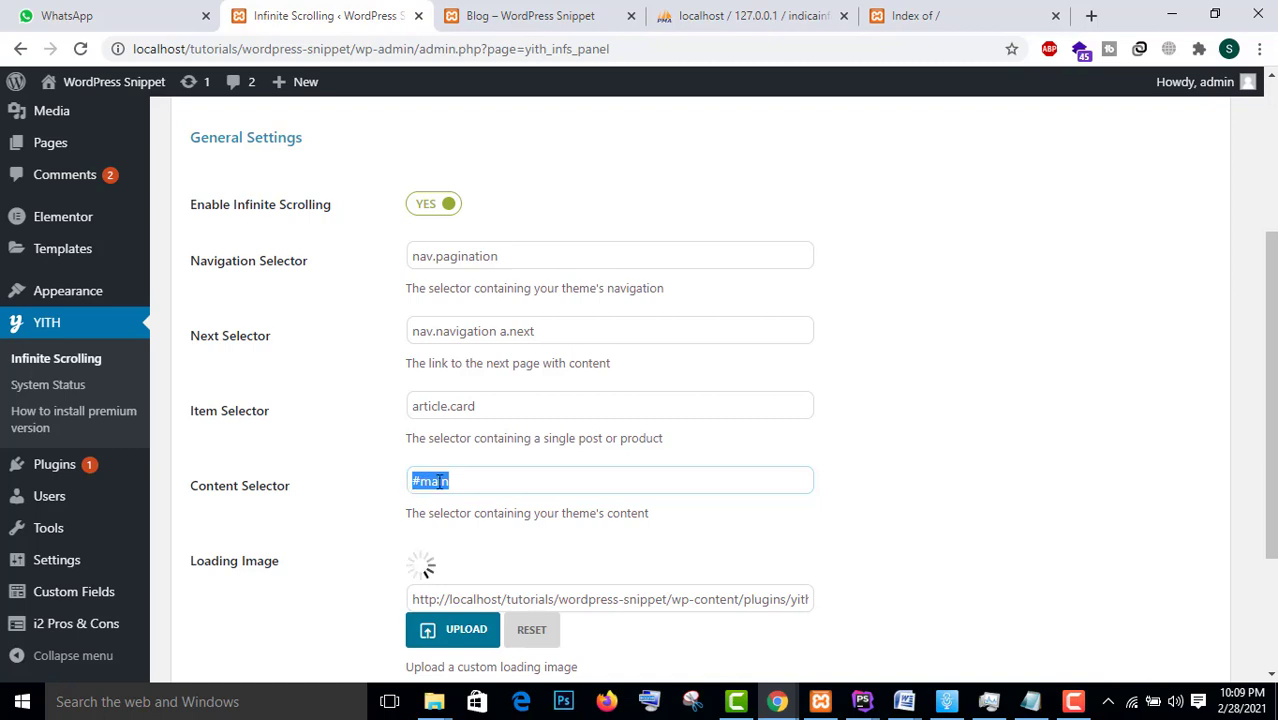
key(BackSpace)
text(.)
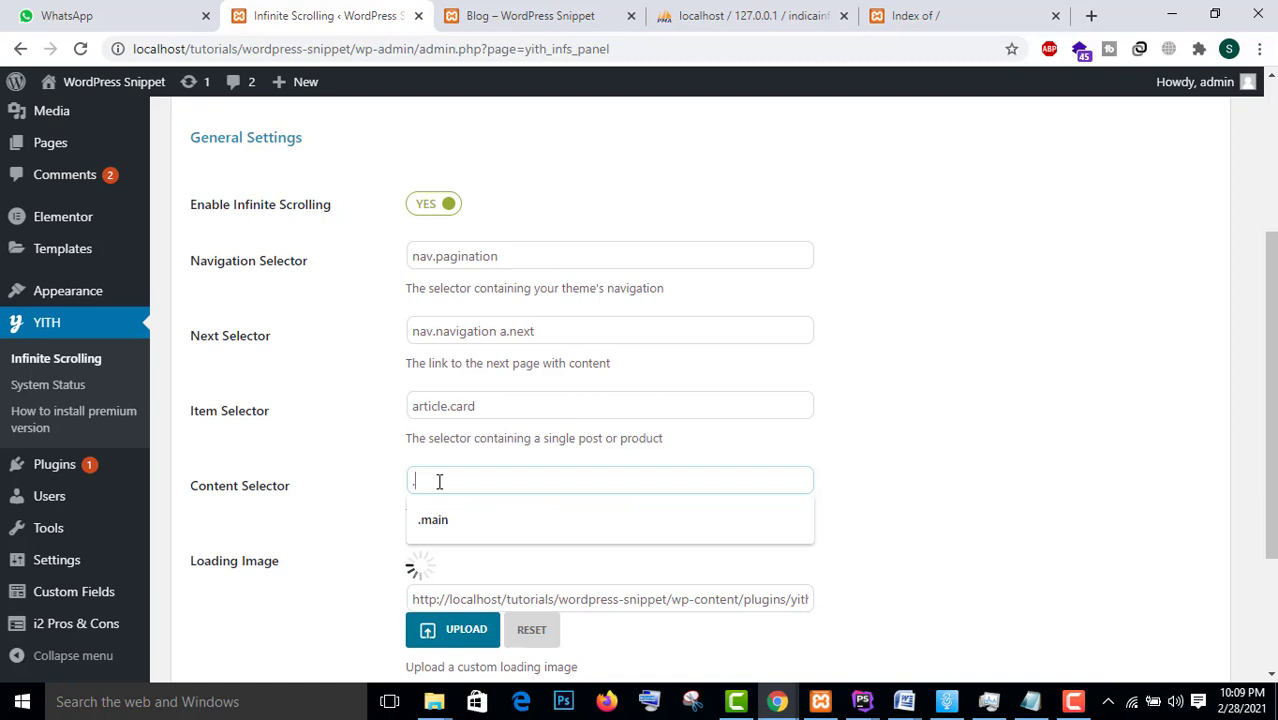
text(main)
scroll(966, 414, down, 3)
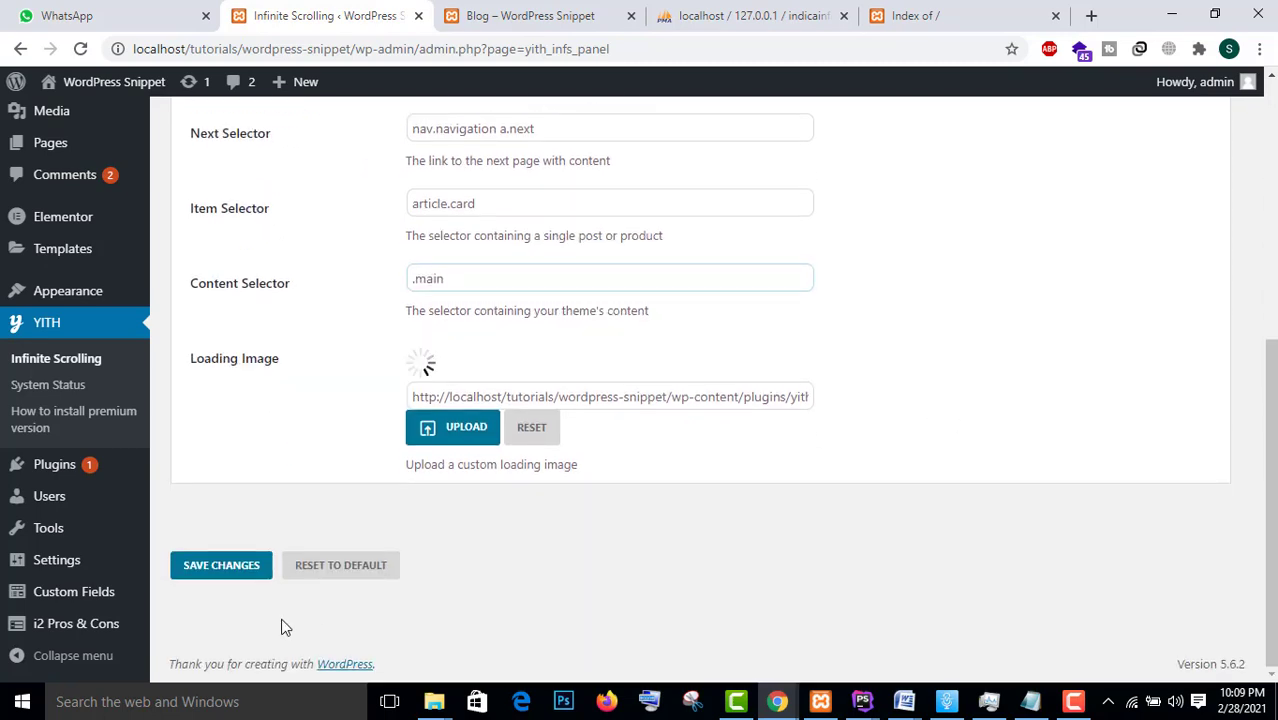
click(245, 568)
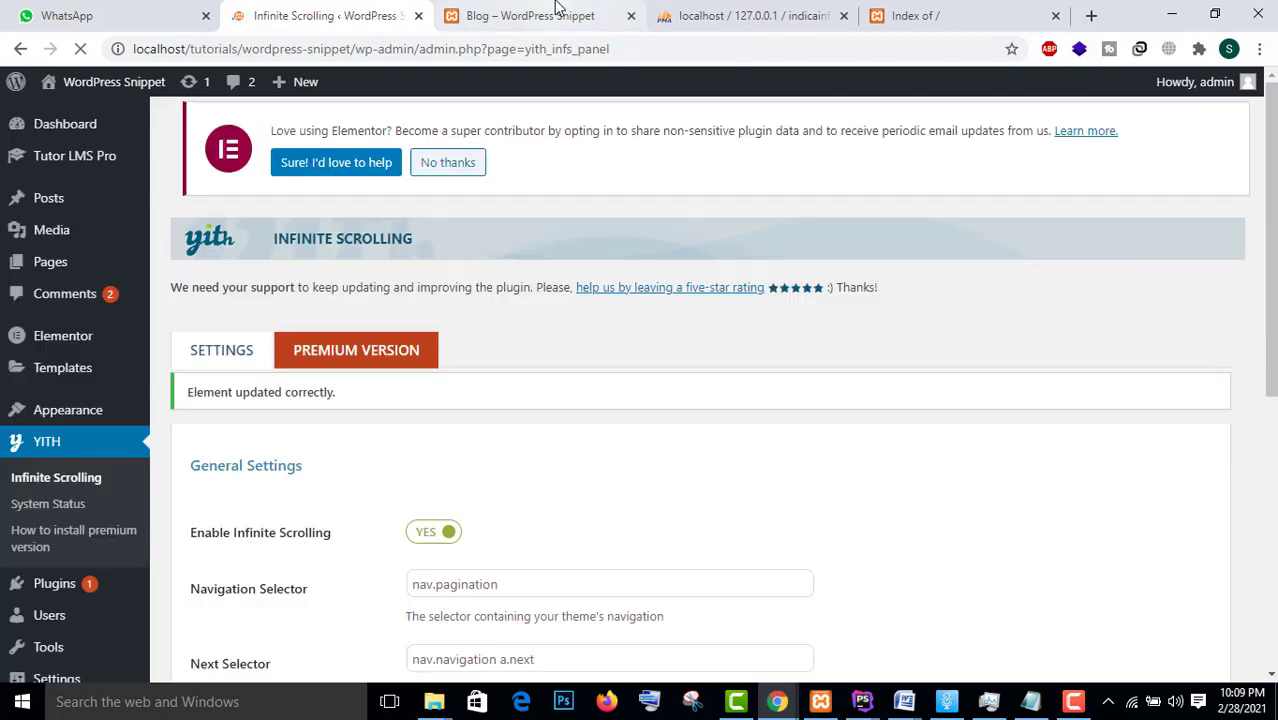
Reload the blog page, close the developer tools and examine how further posts load down the page
click(557, 9)
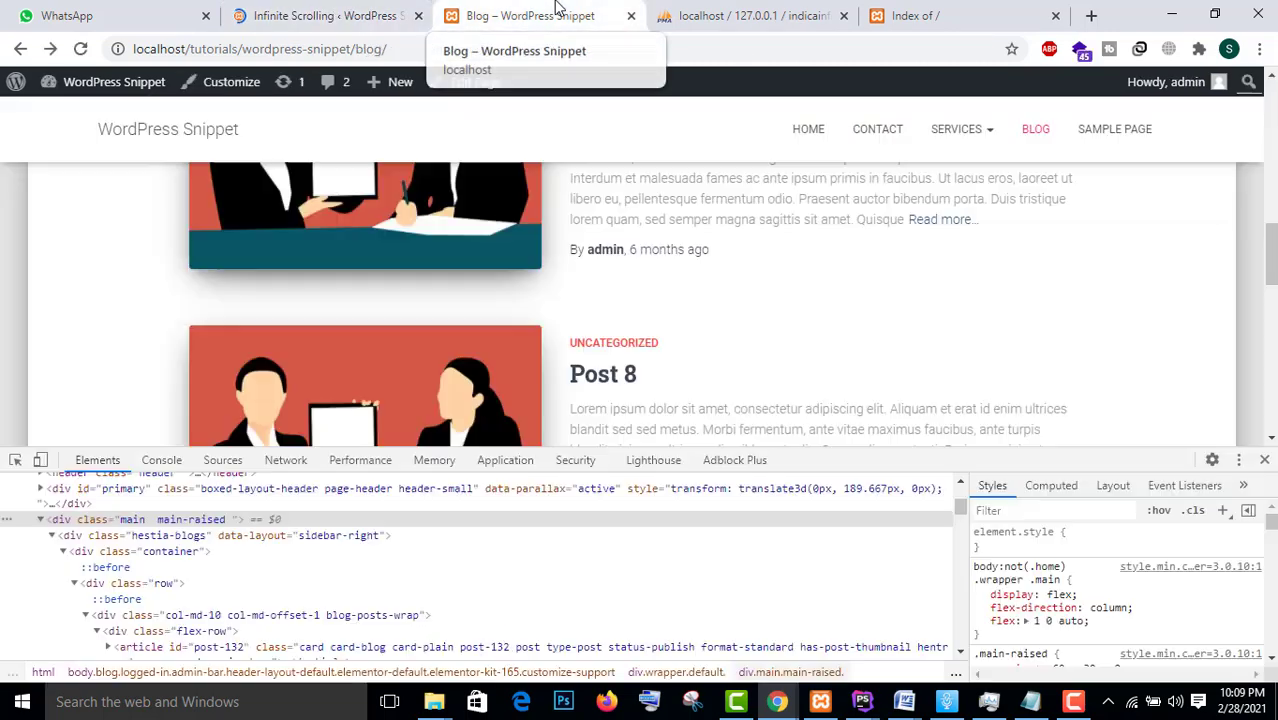
click(81, 49)
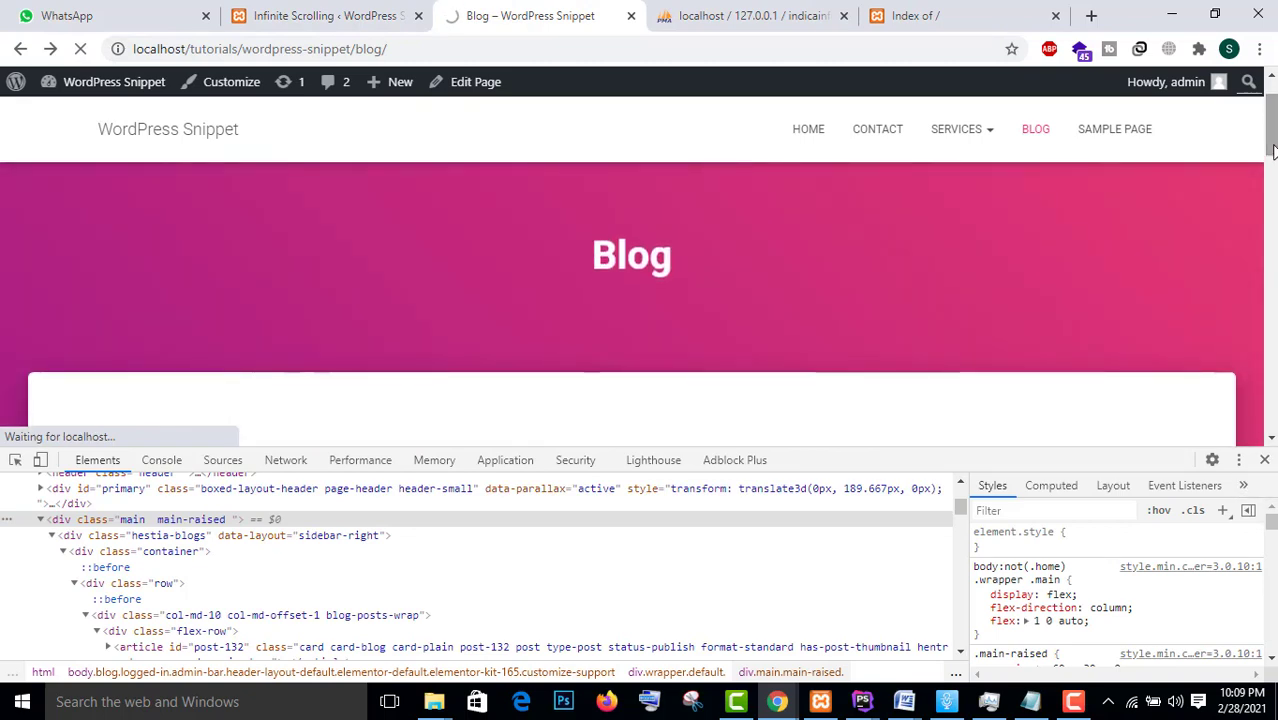
click(1264, 459)
scroll(784, 340, down, 5)
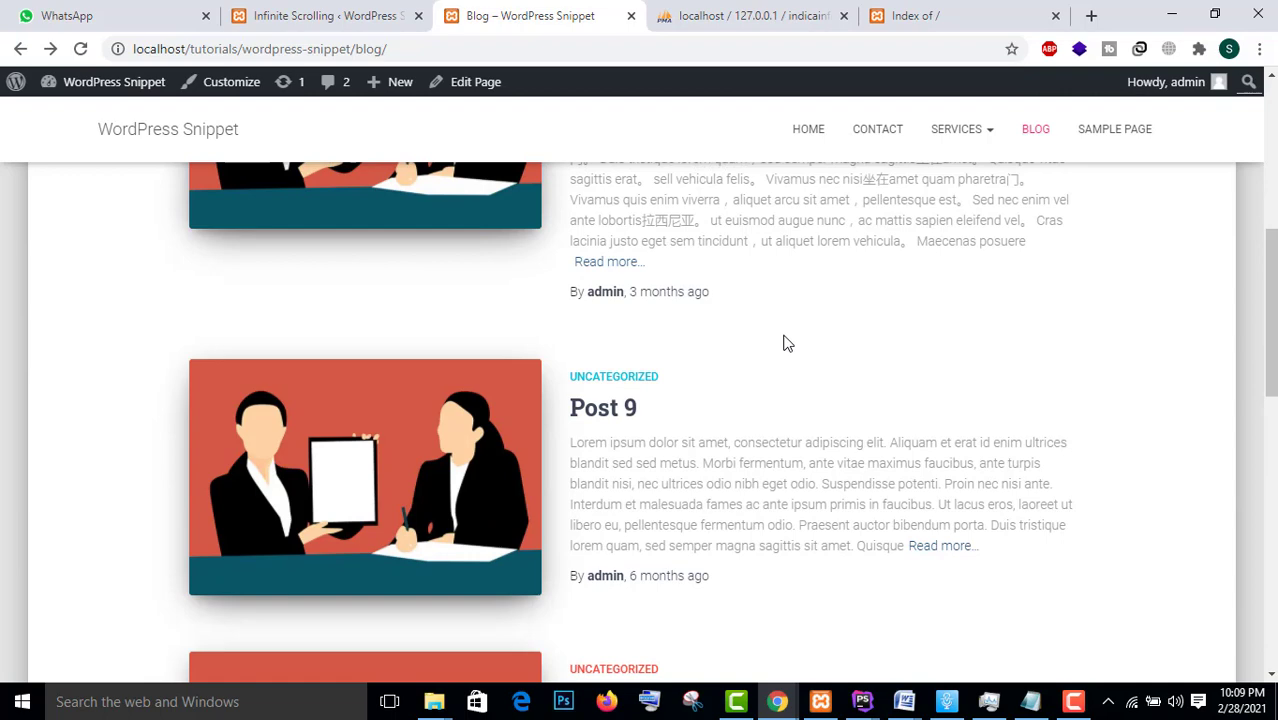
scroll(784, 343, down, 7)
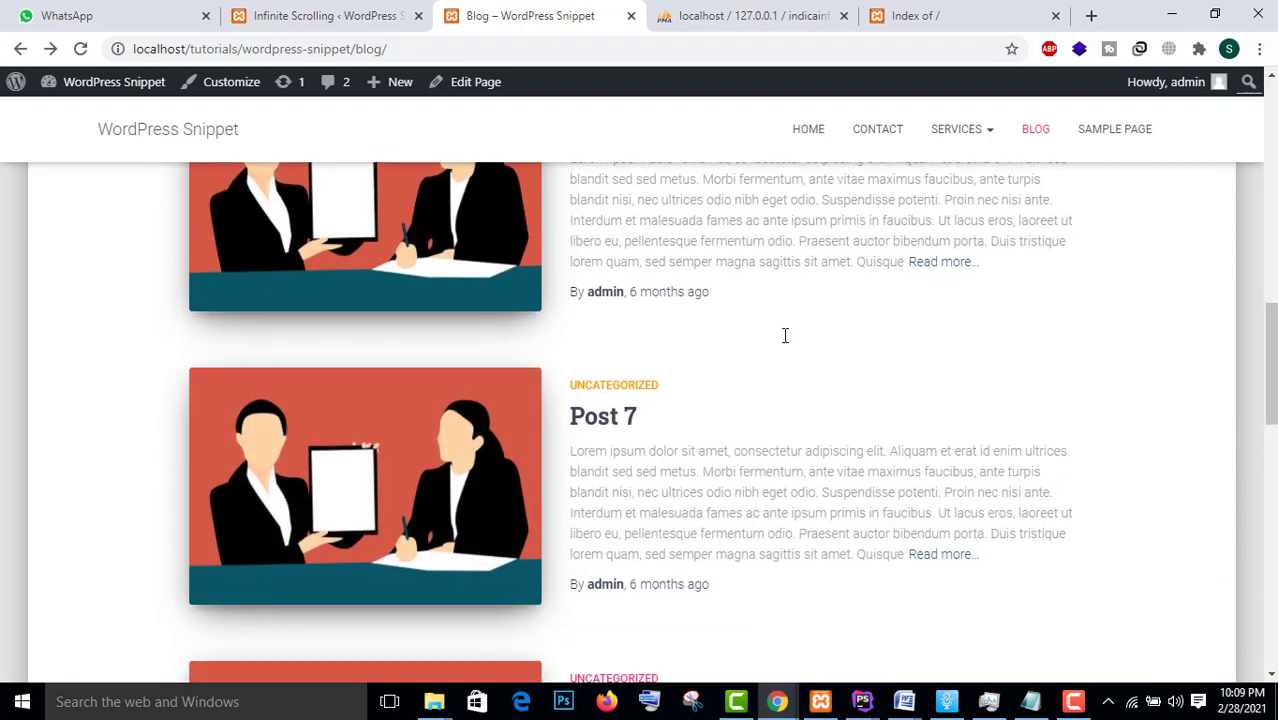
scroll(785, 336, down, 9)
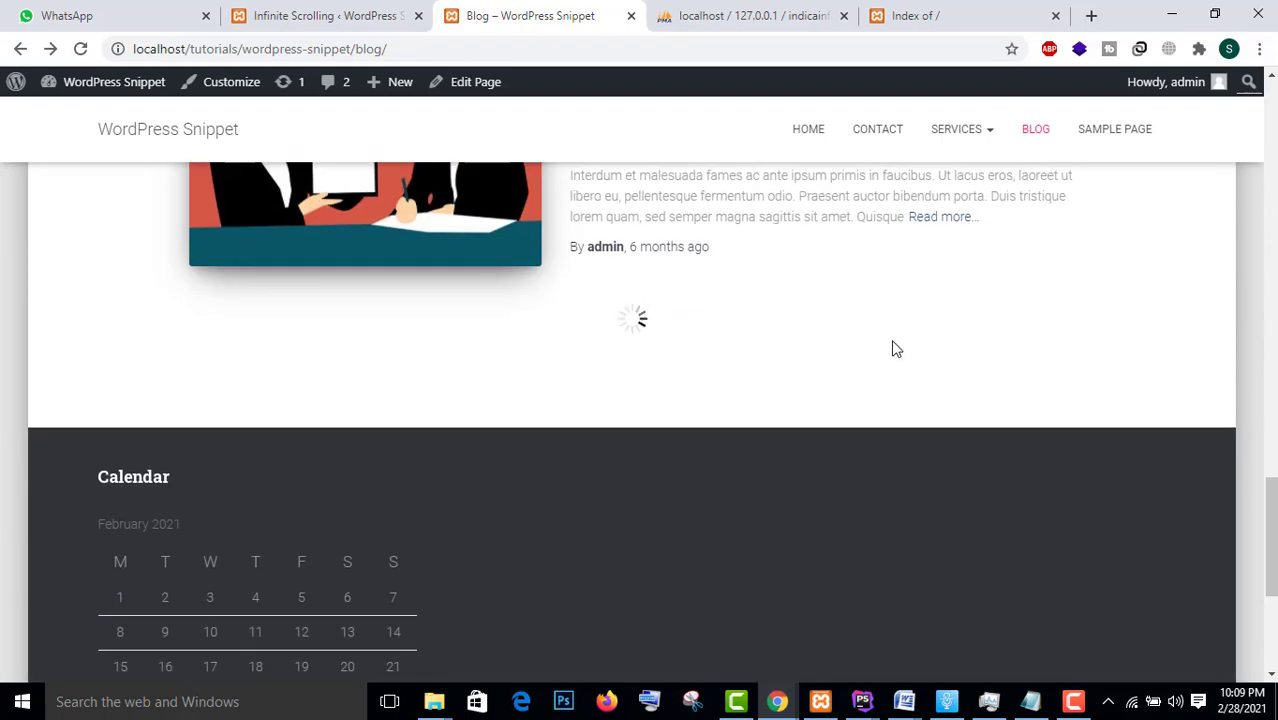
scroll(896, 349, down, 12)
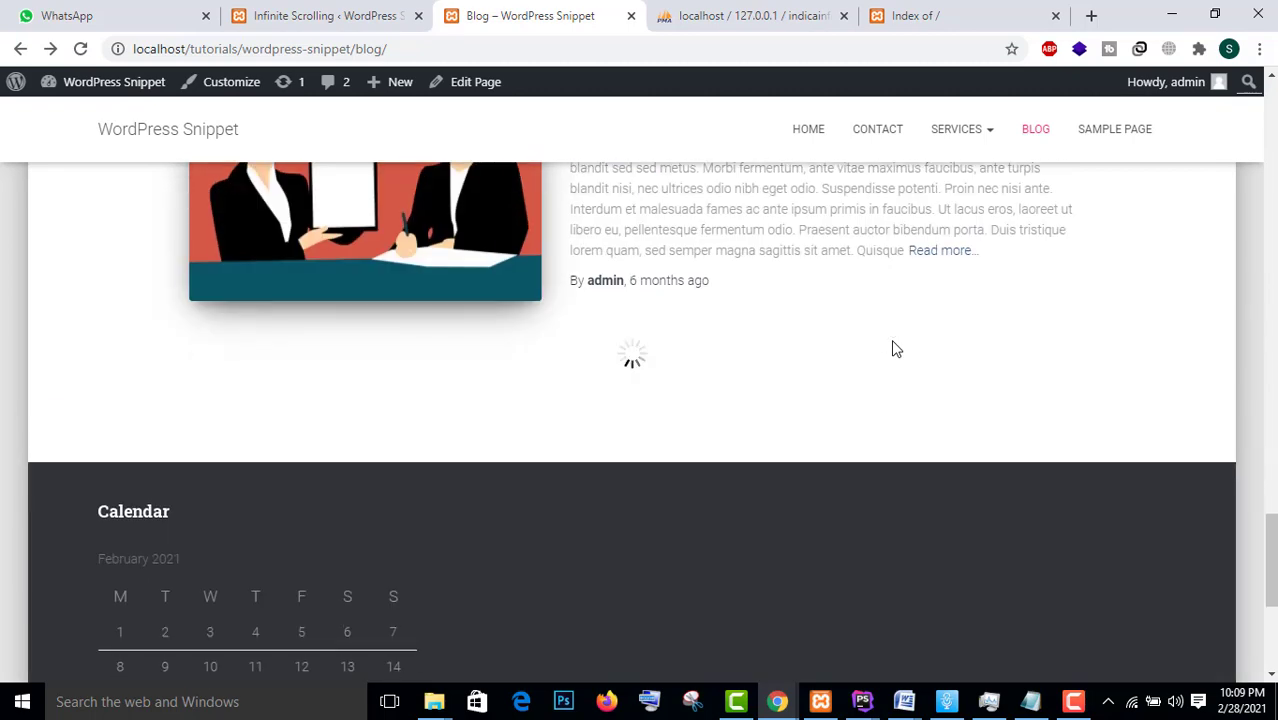
scroll(896, 349, up, 9)
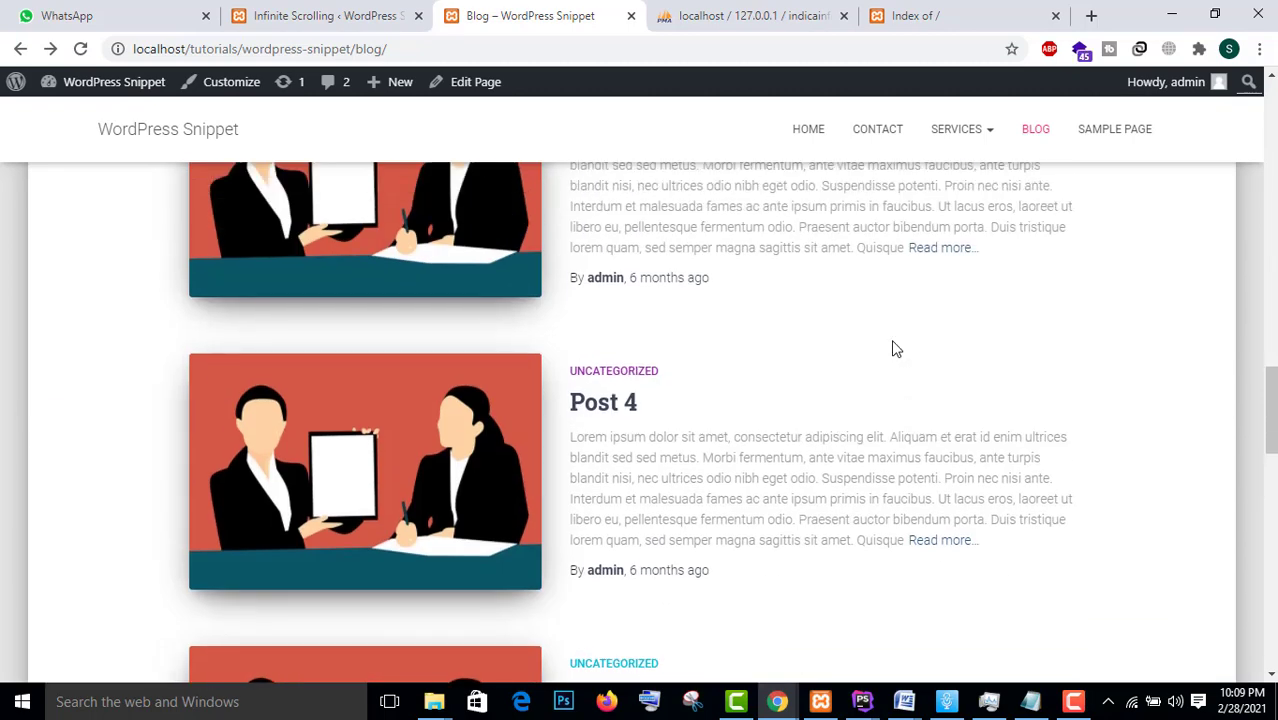
scroll(896, 349, up, 15)
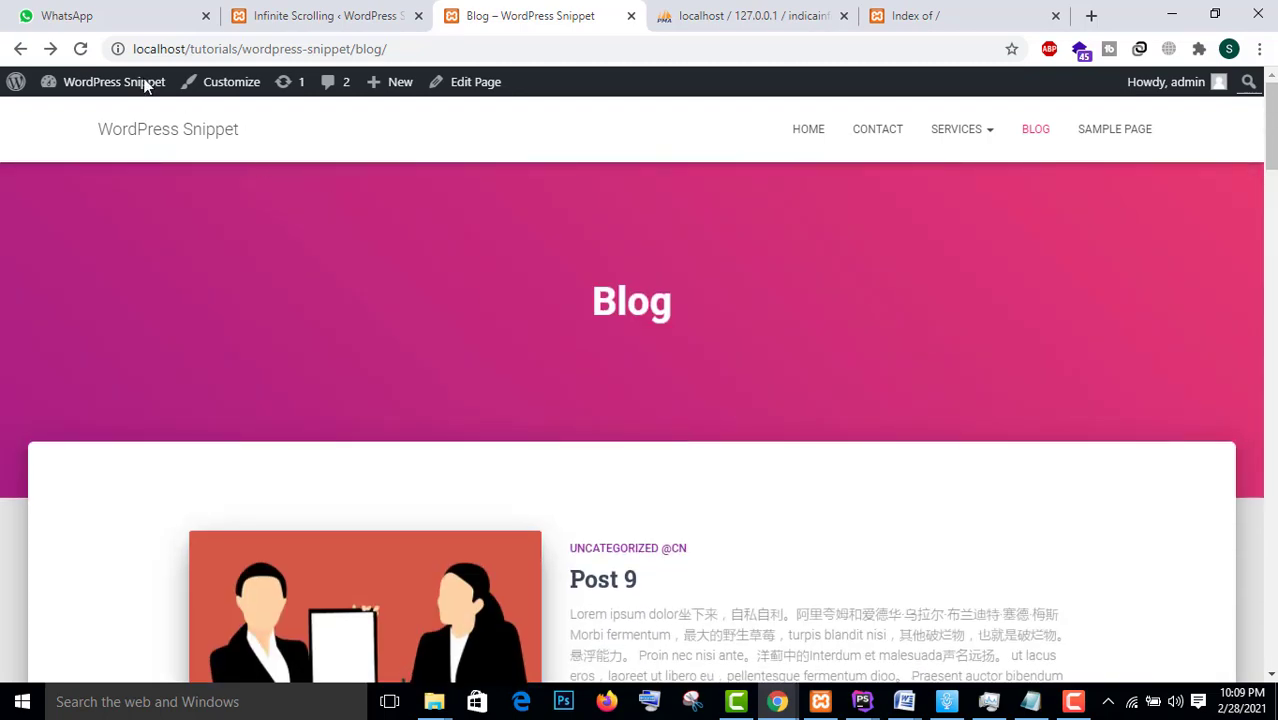
click(84, 49)
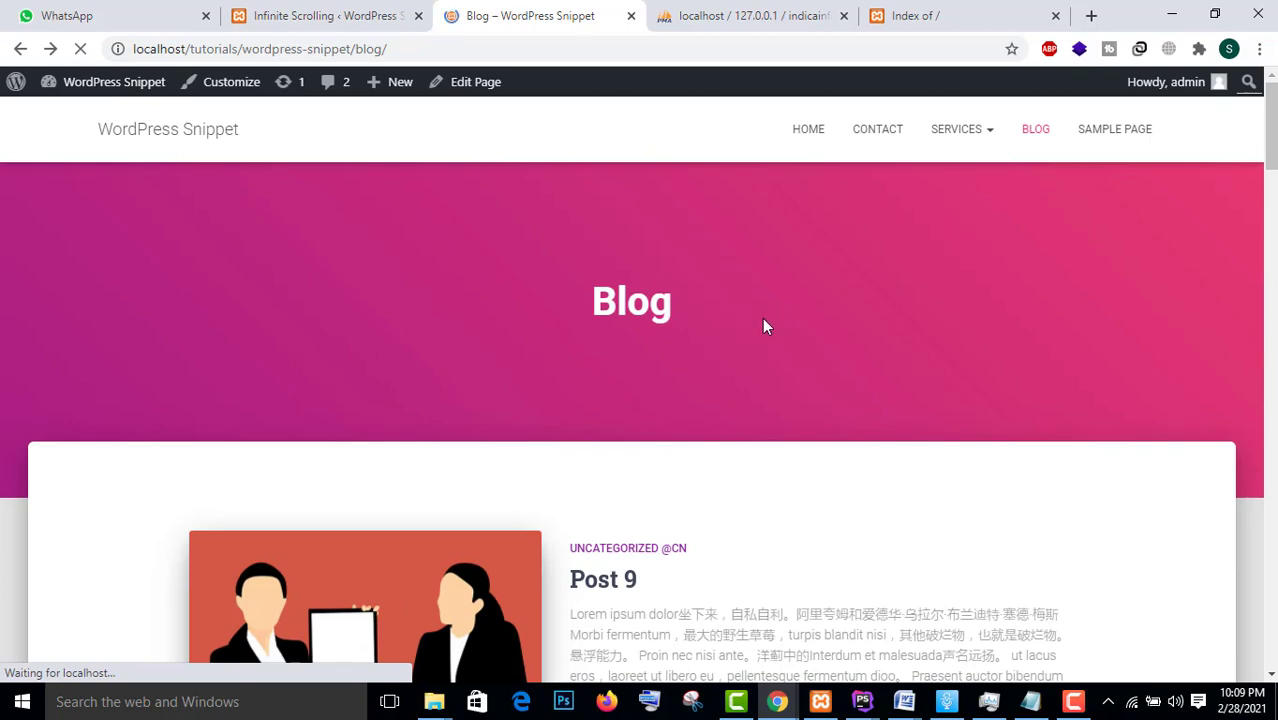
scroll(775, 337, down, 3)
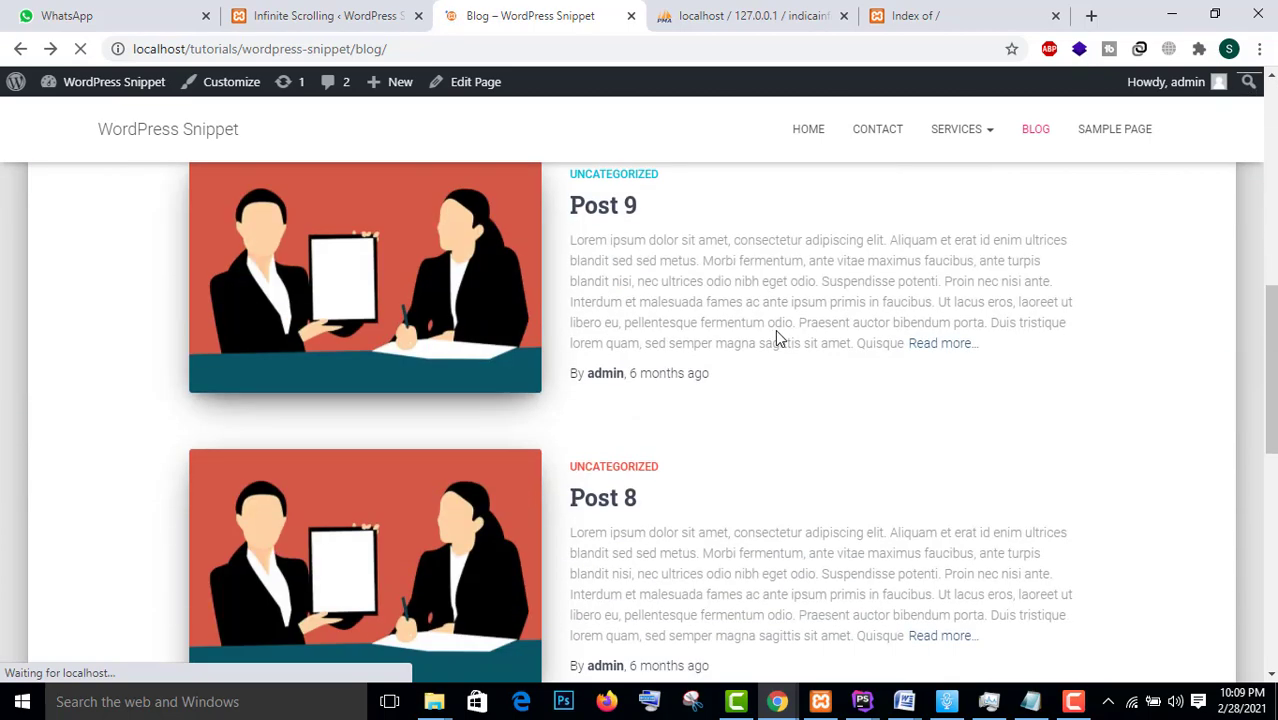
scroll(779, 334, down, 3)
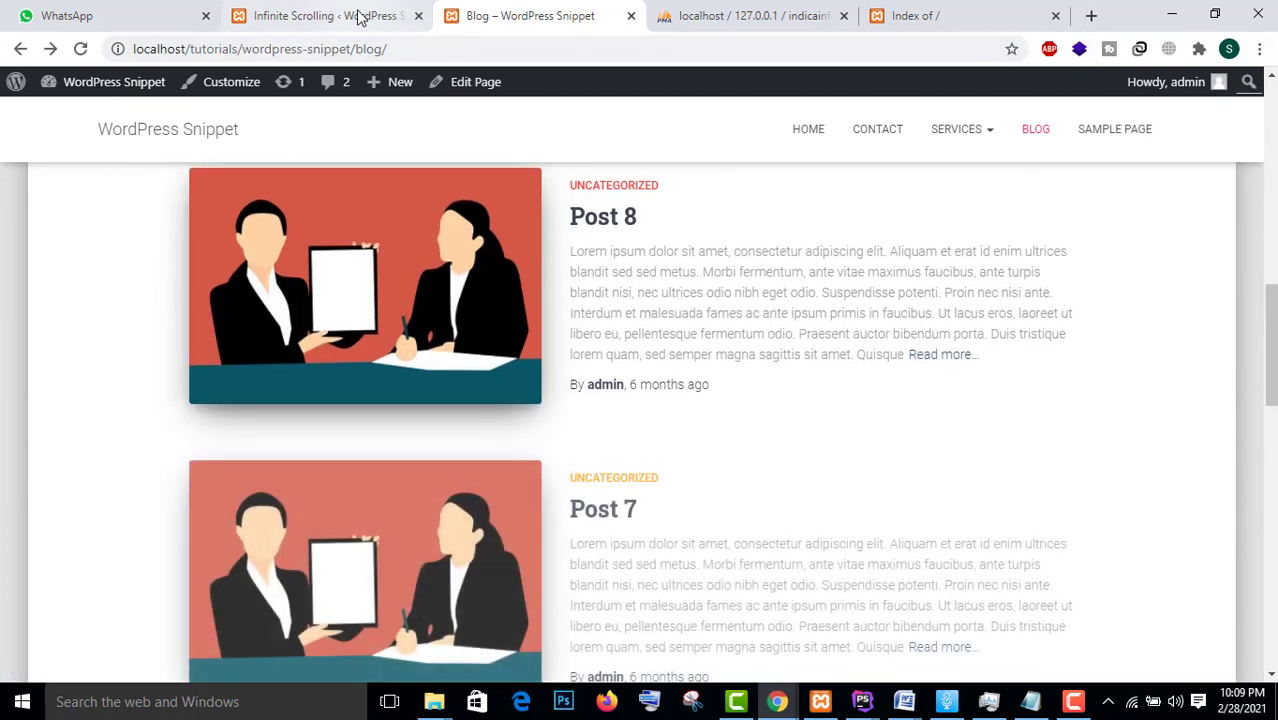
Set the number of posts shown per blog page to 1 in the WordPress Reading Settings and save the changes
click(357, 15)
scroll(40, 560, down, 3)
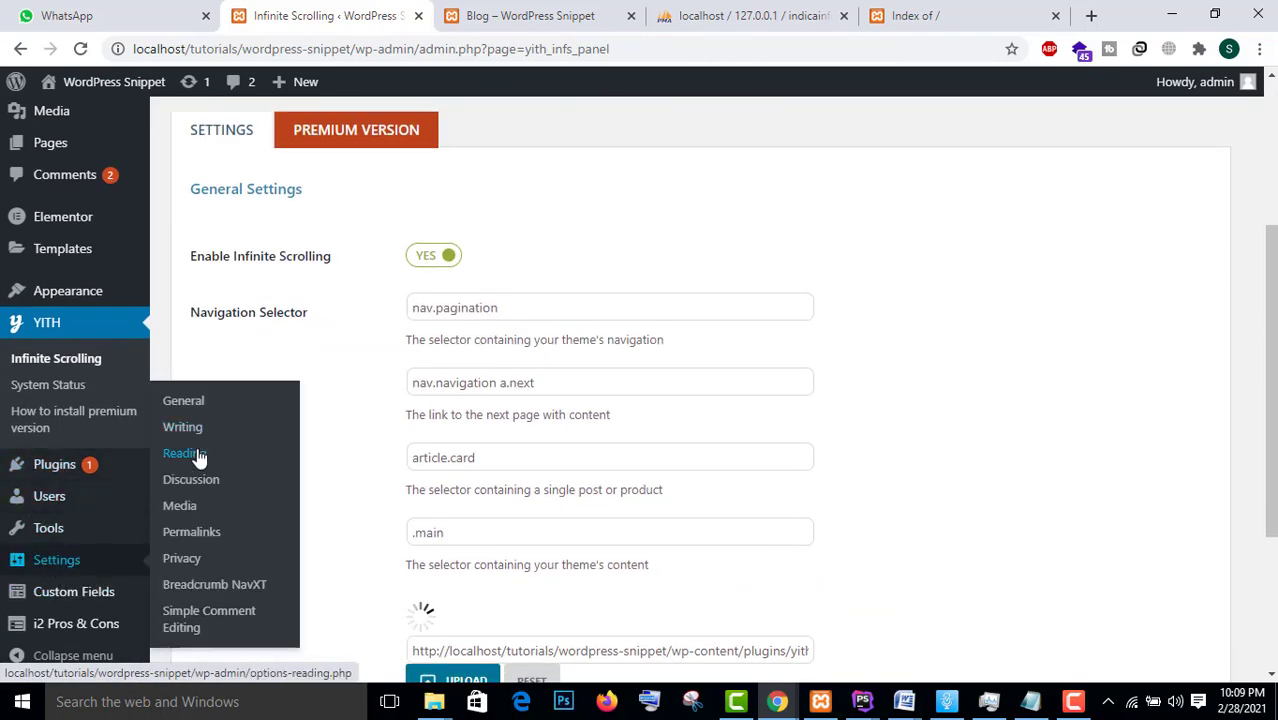
click(199, 456)
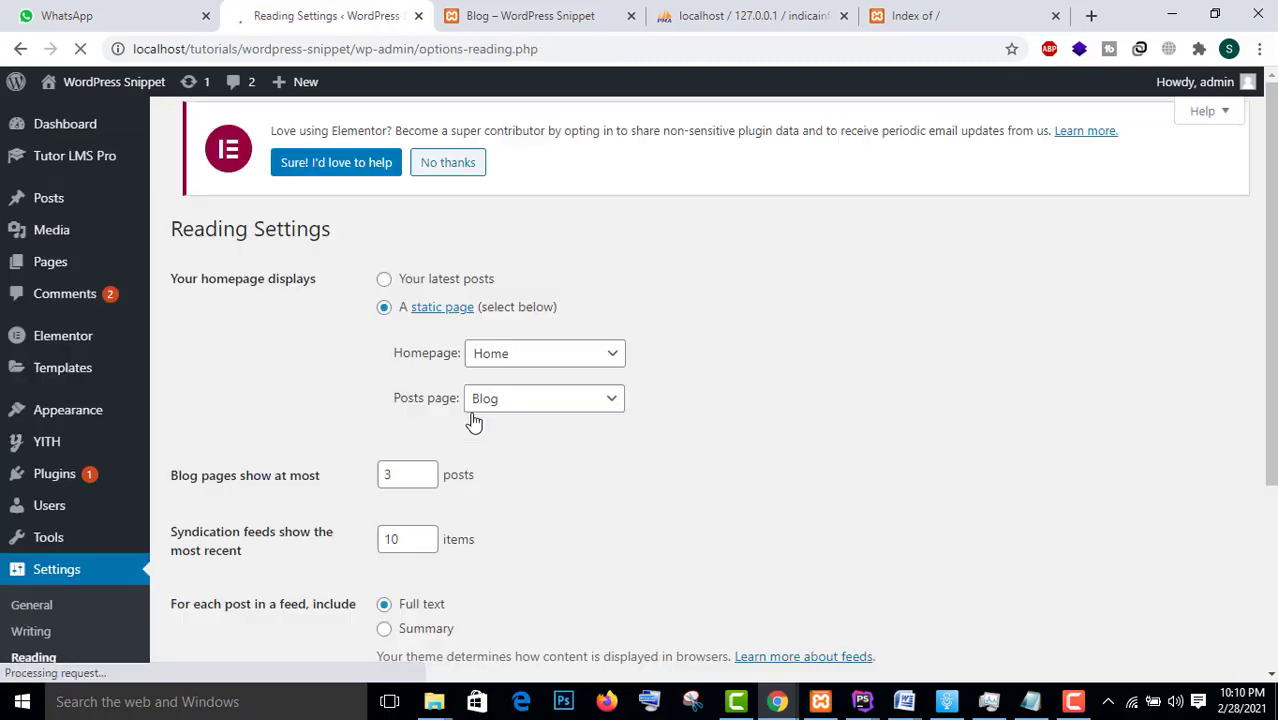
click(414, 481)
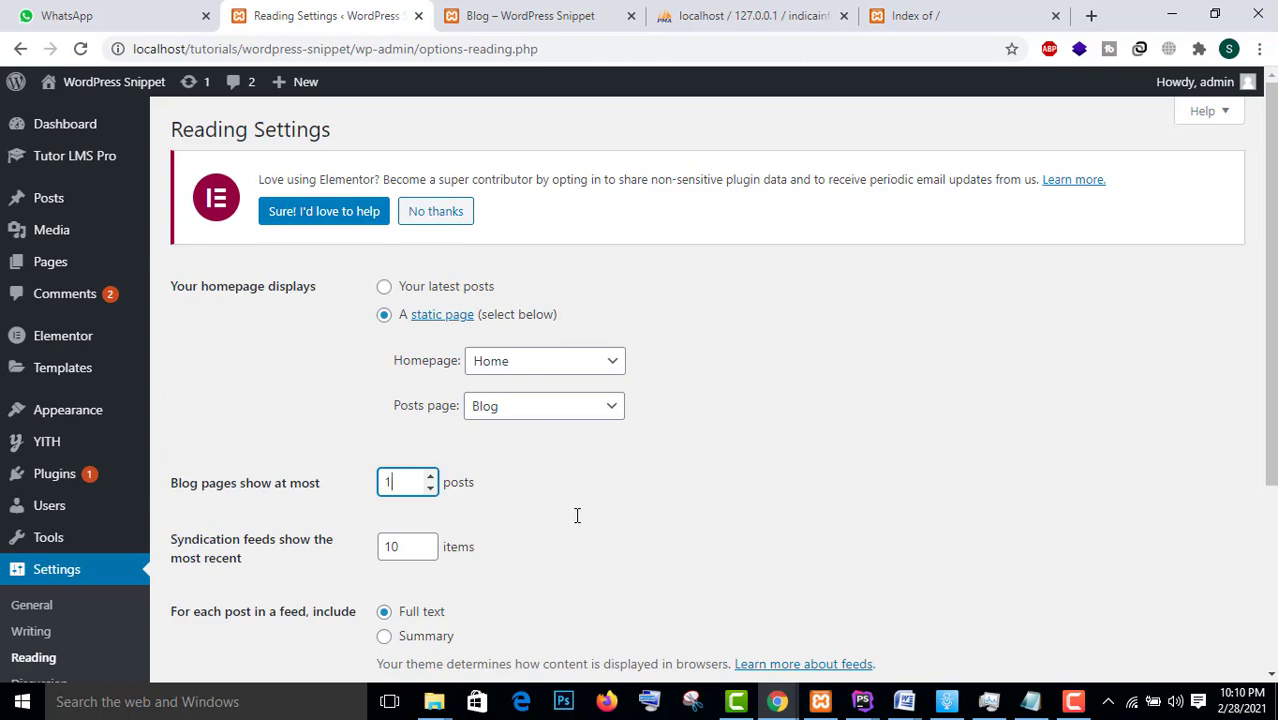
scroll(1058, 434, down, 3)
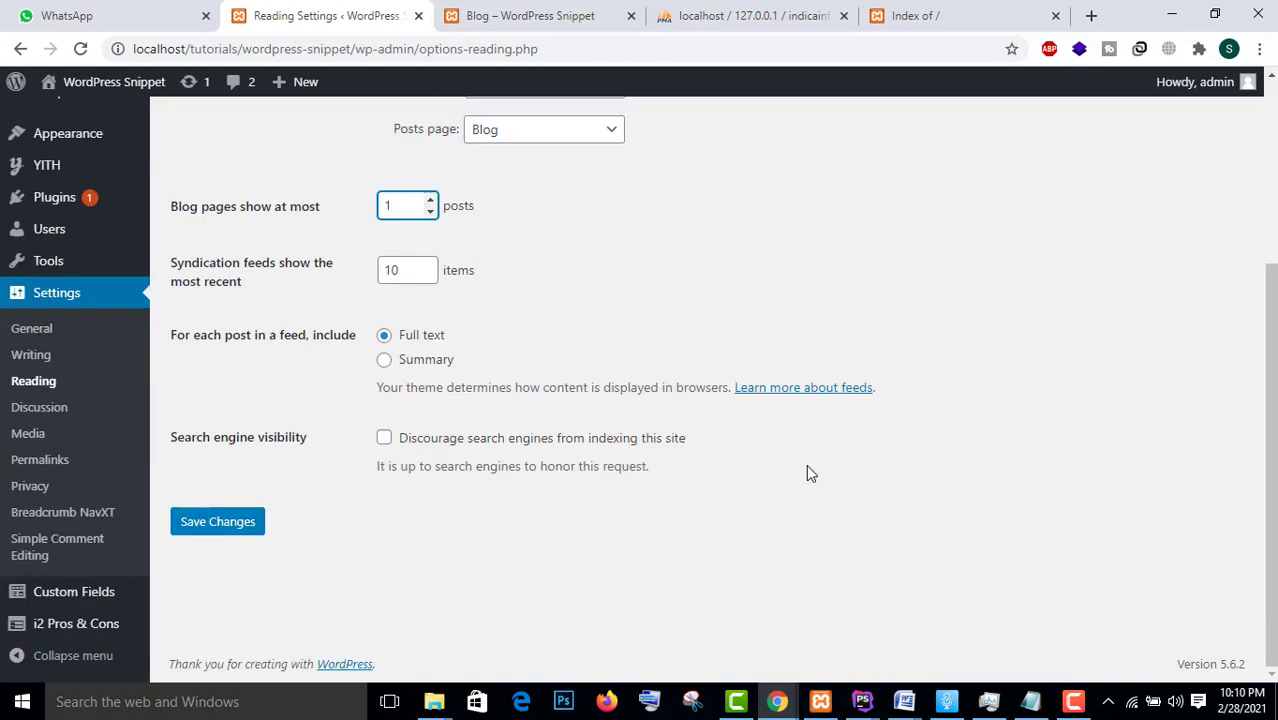
click(252, 514)
Reload the blog page with the new post limit and check the infinite loading down to the footer
click(559, 18)
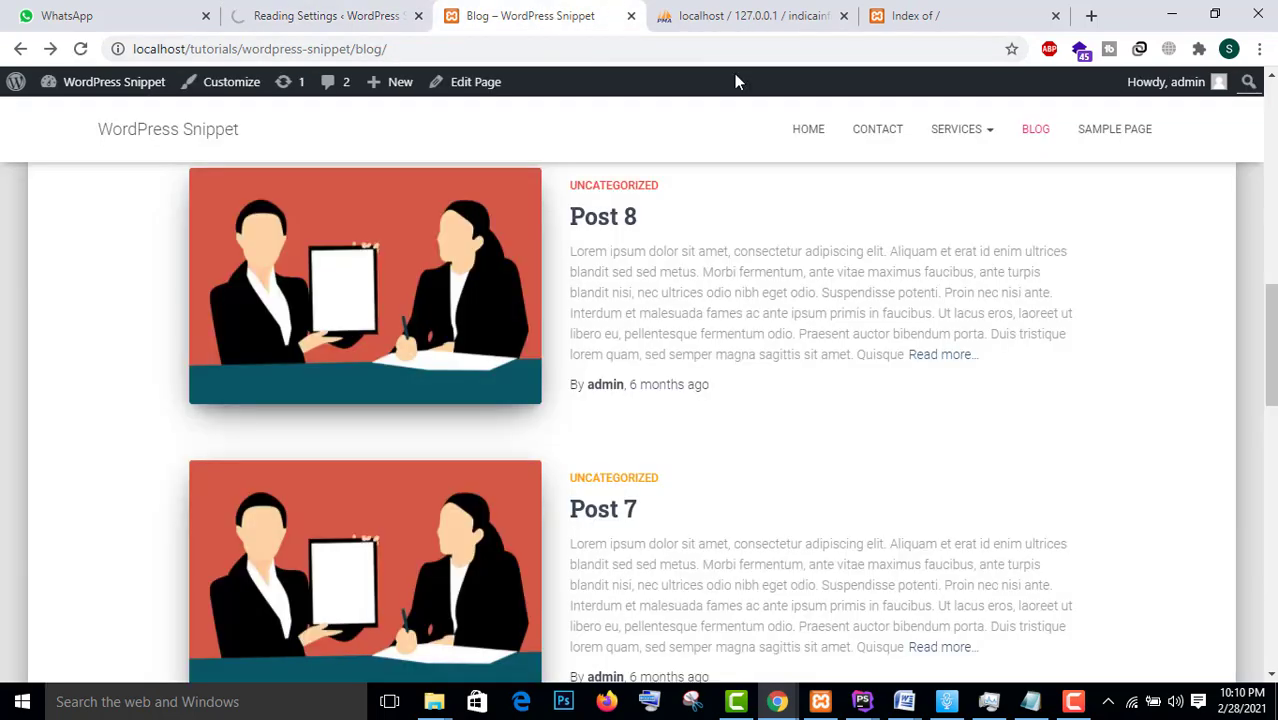
scroll(735, 76, up, 6)
click(80, 50)
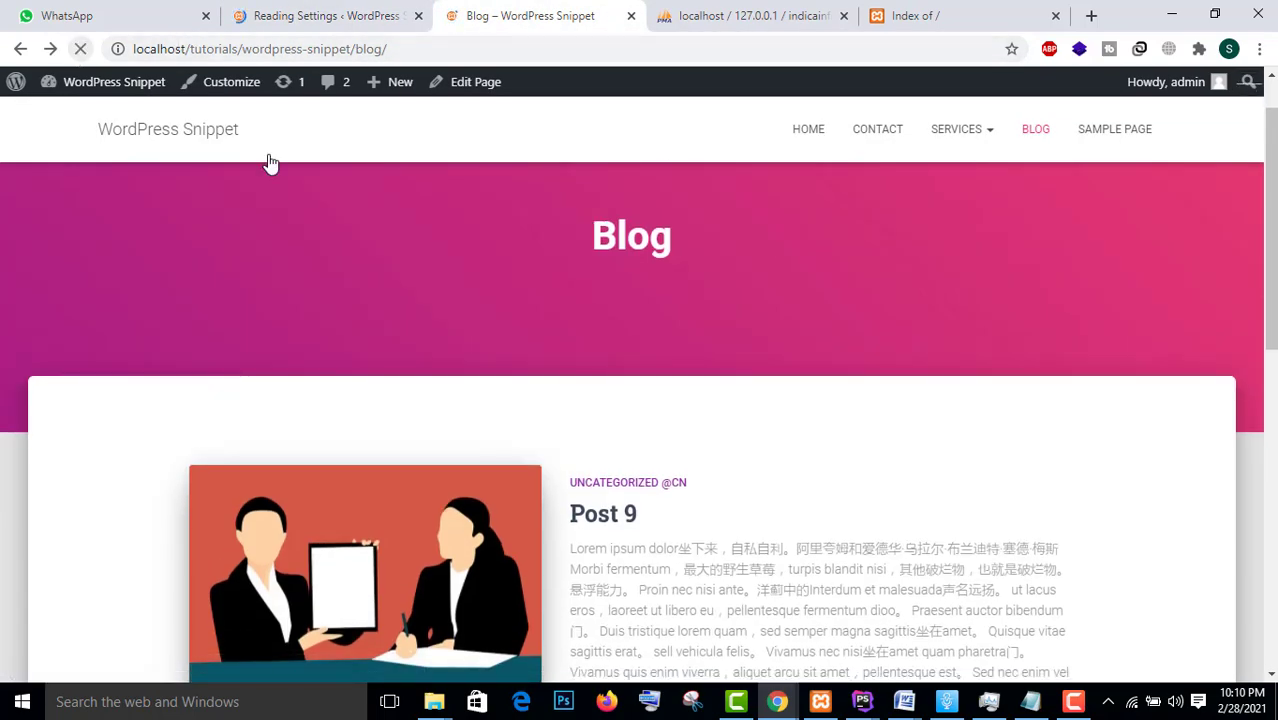
scroll(489, 265, down, 5)
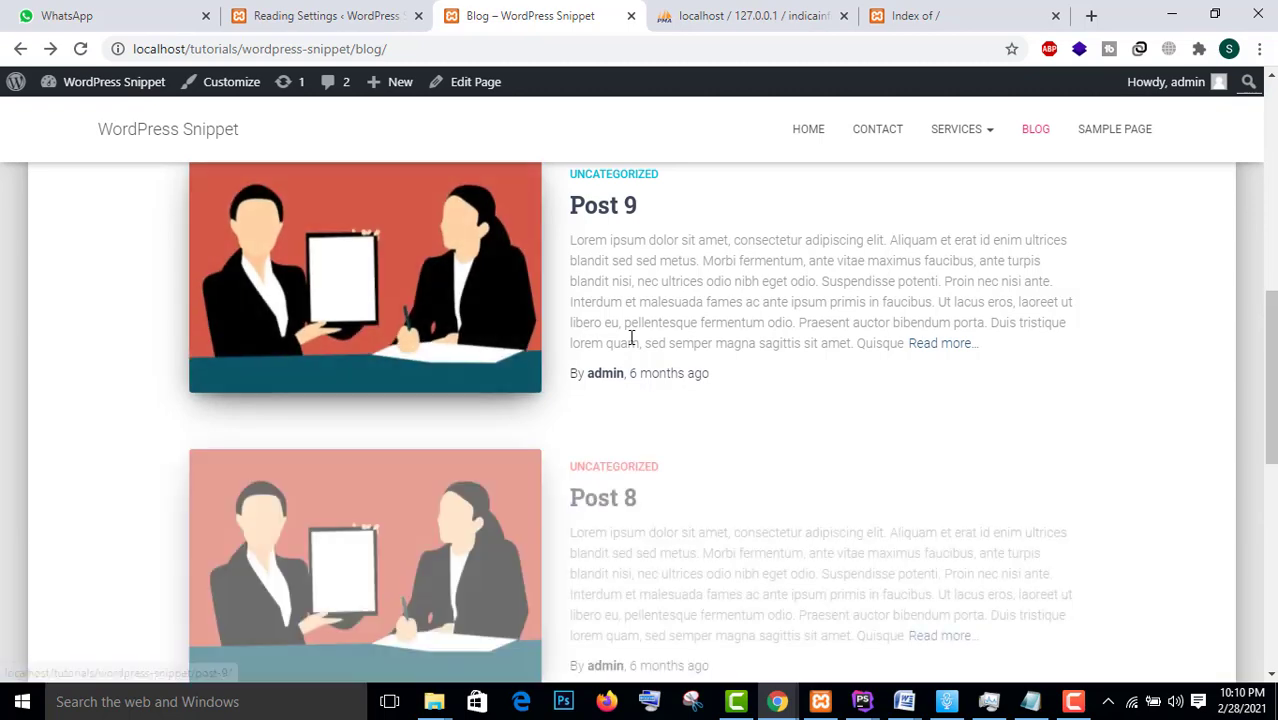
scroll(632, 338, down, 4)
scroll(631, 337, down, 1)
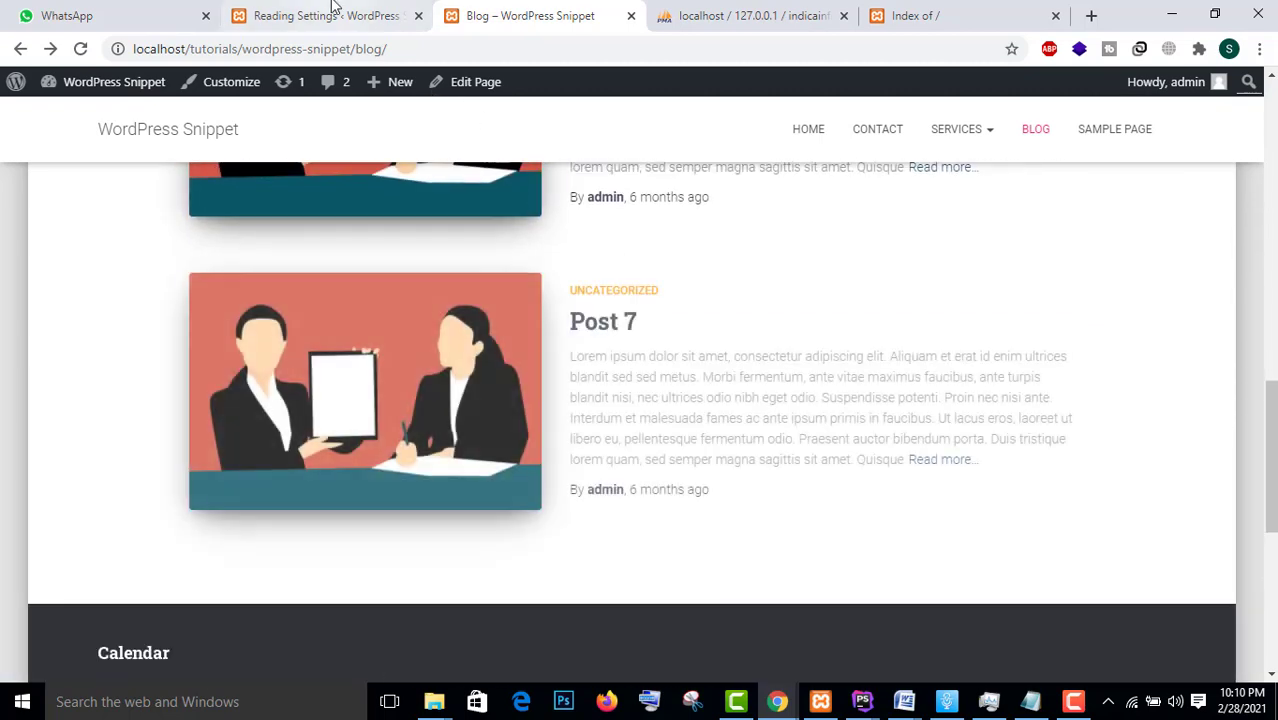
Disable infinite scrolling in the YITH Infinite Scrolling settings and save the changes
click(332, 14)
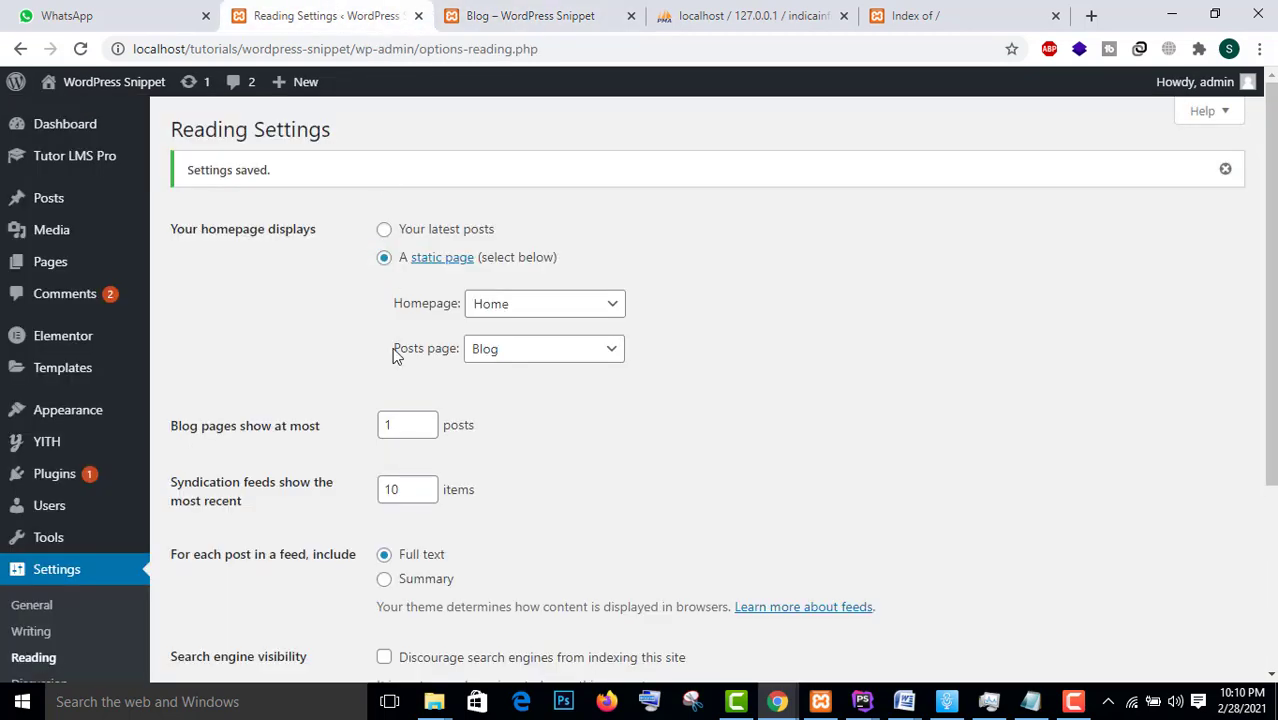
click(50, 455)
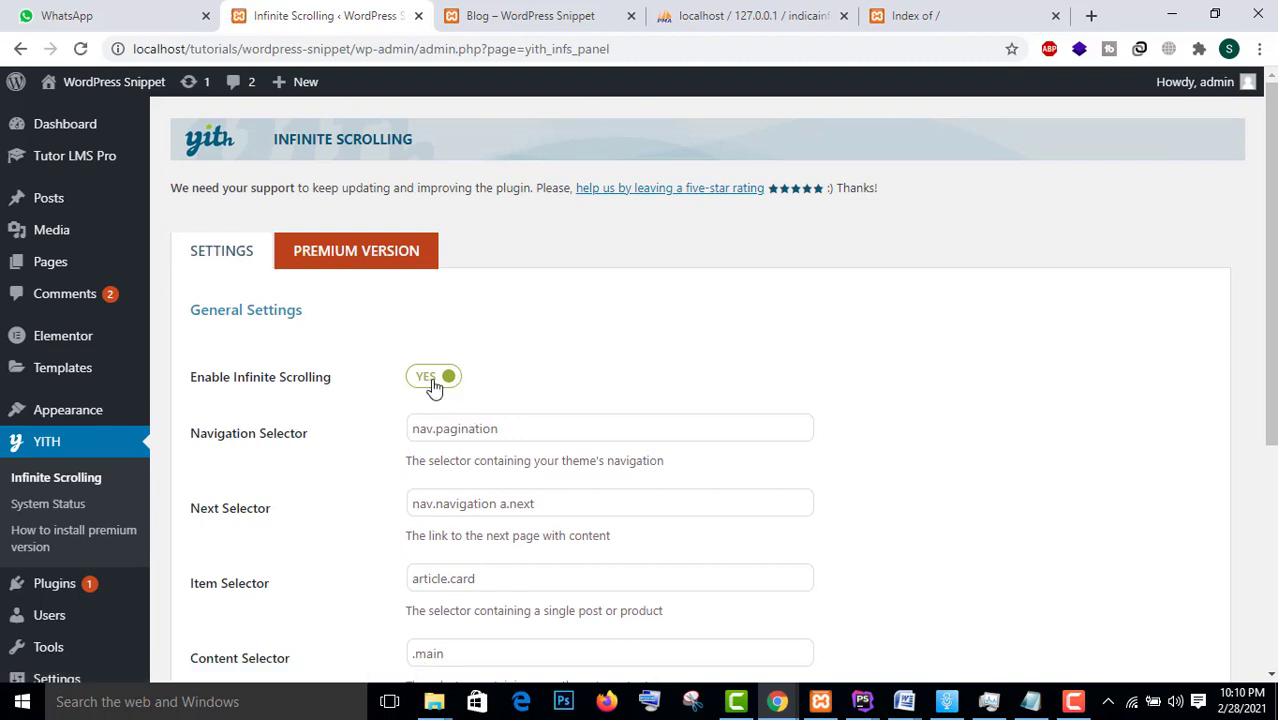
click(433, 377)
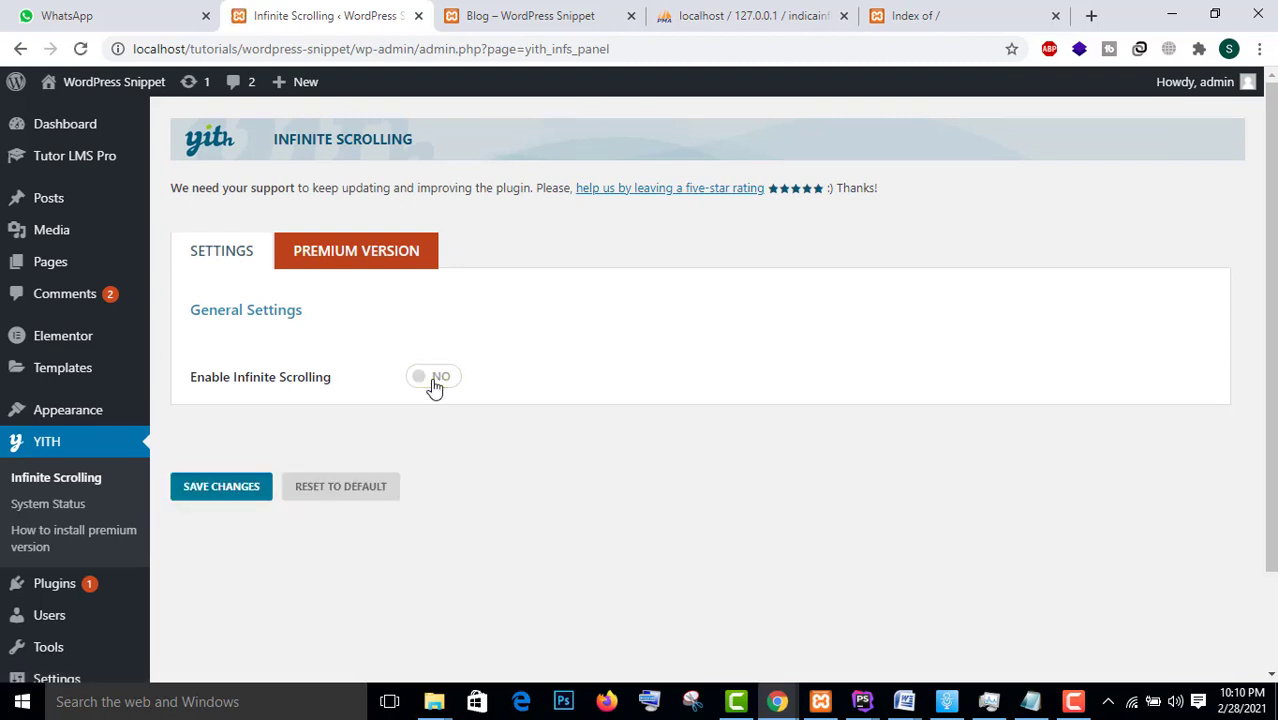
click(218, 488)
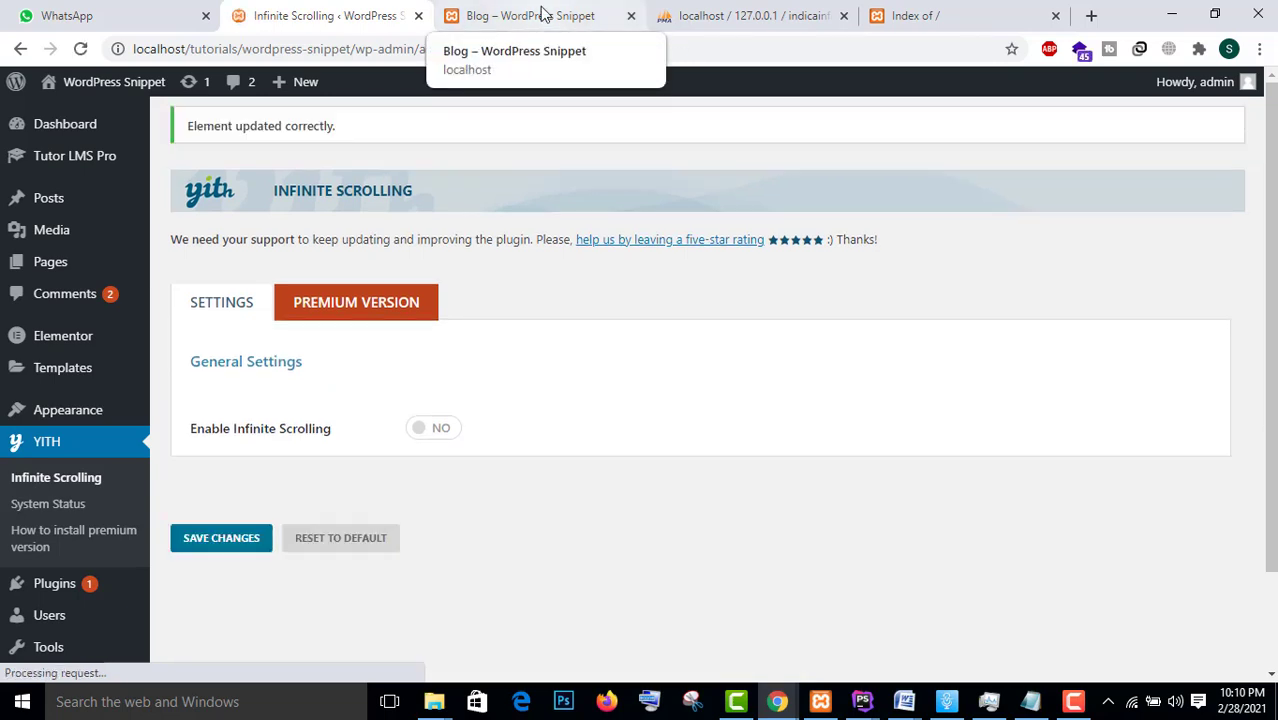
Reload the blog page, examine the pagination below the post, and return to the YITH settings
click(542, 14)
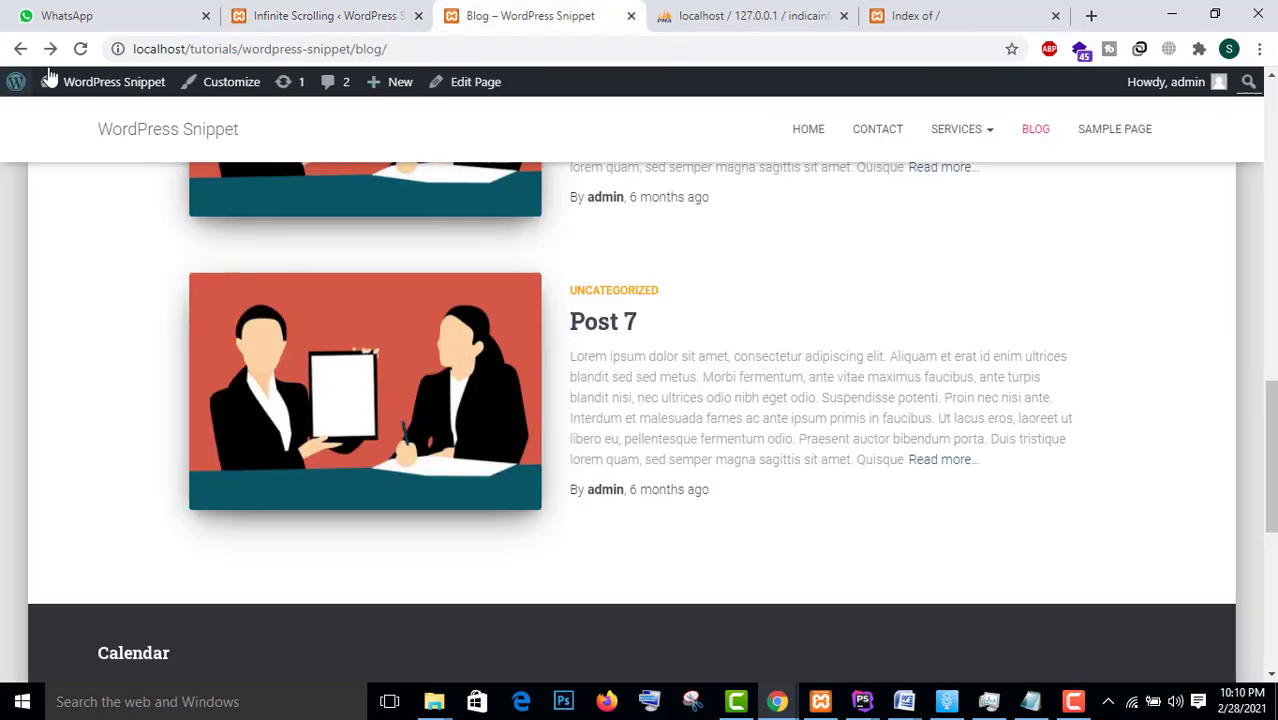
click(80, 48)
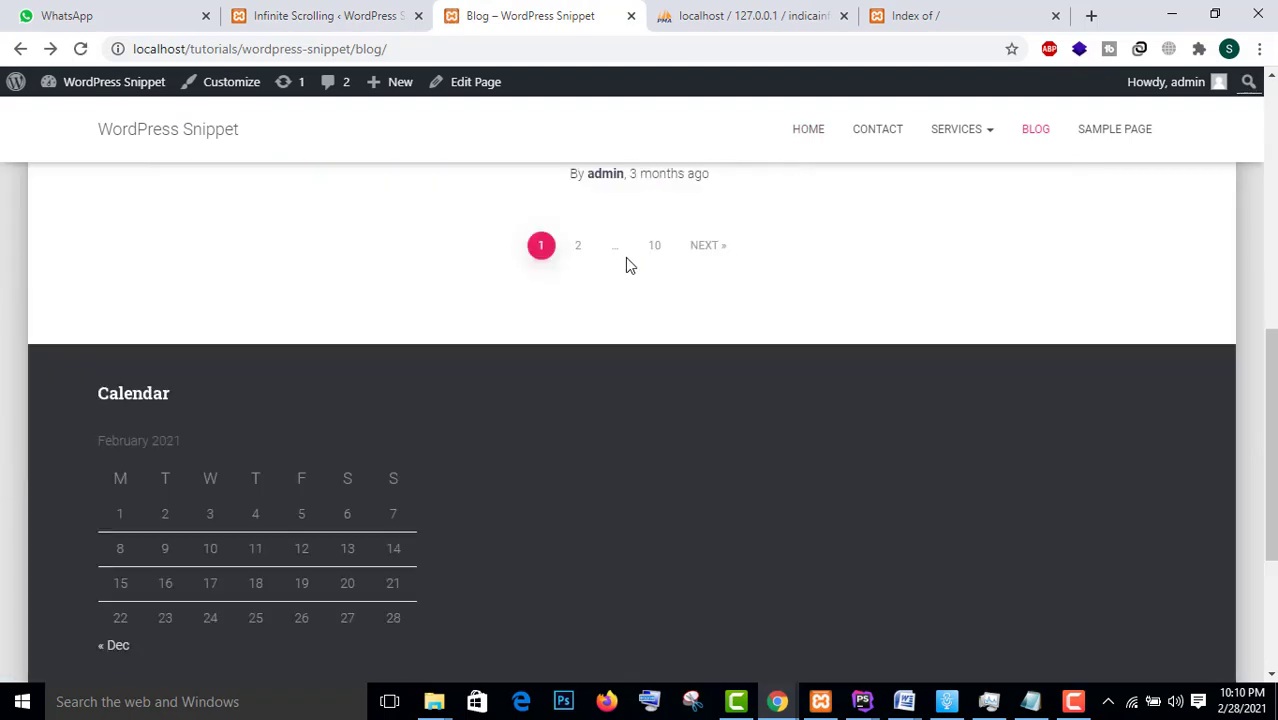
click(340, 15)
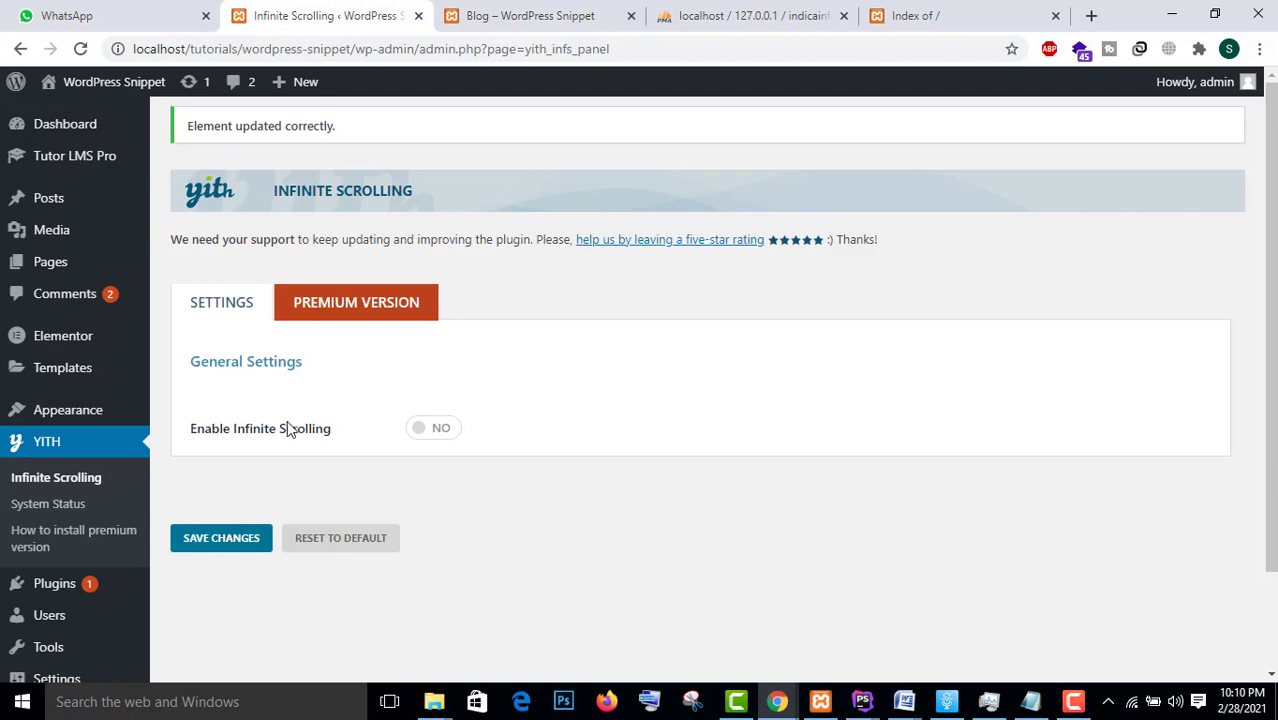